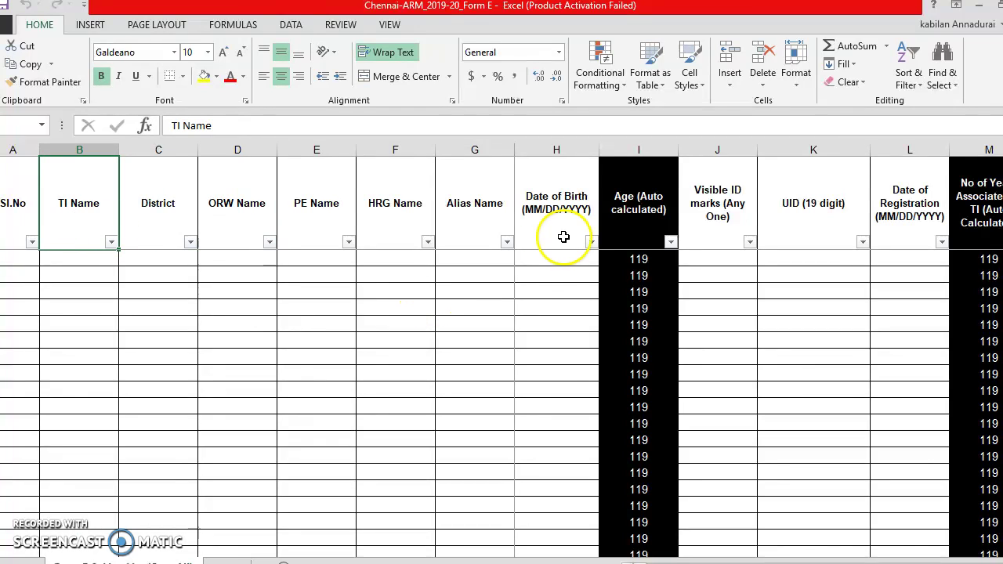
{"action": "left_click", "coordinate": [563, 270]}
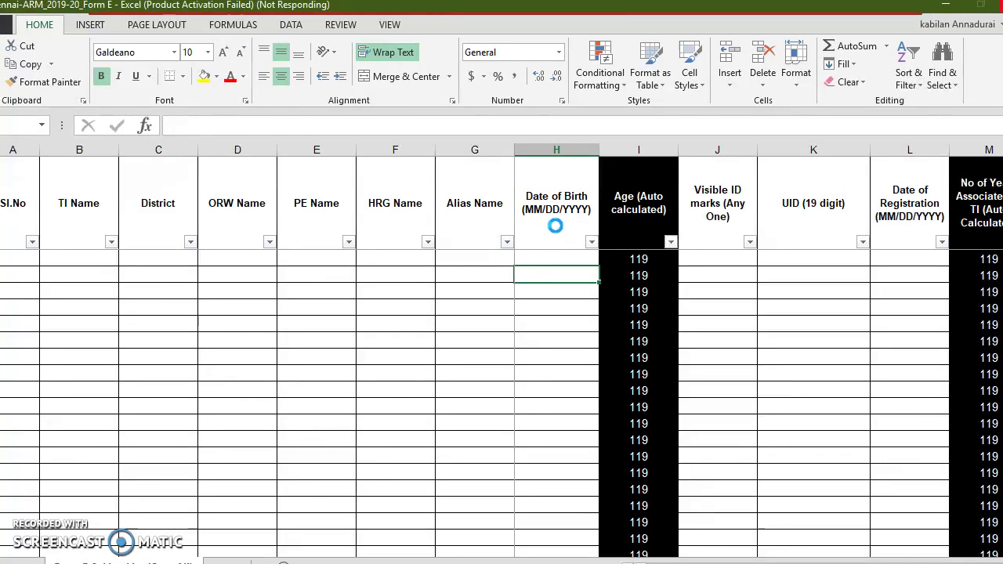
{"action": "left_click", "coordinate": [554, 225]}
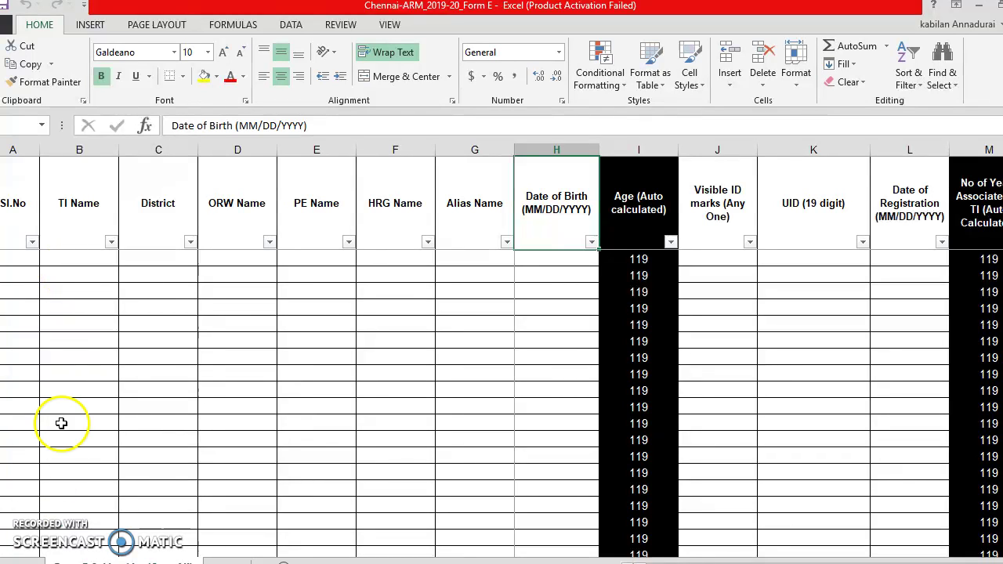
{"action": "left_click", "coordinate": [71, 324]}
{"action": "left_click", "coordinate": [70, 293]}
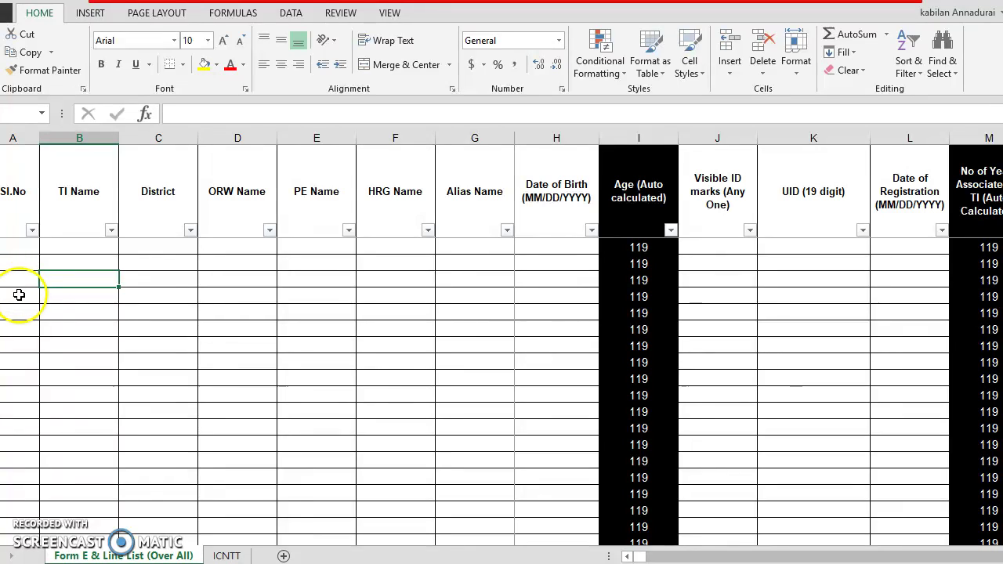
{"action": "left_click", "coordinate": [23, 267]}
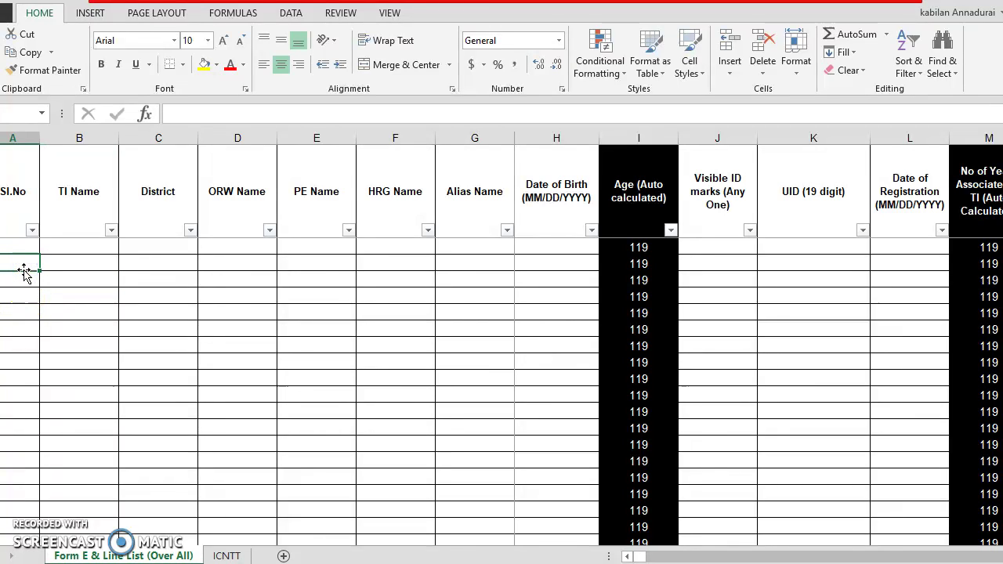
{"action": "left_click", "coordinate": [84, 247]}
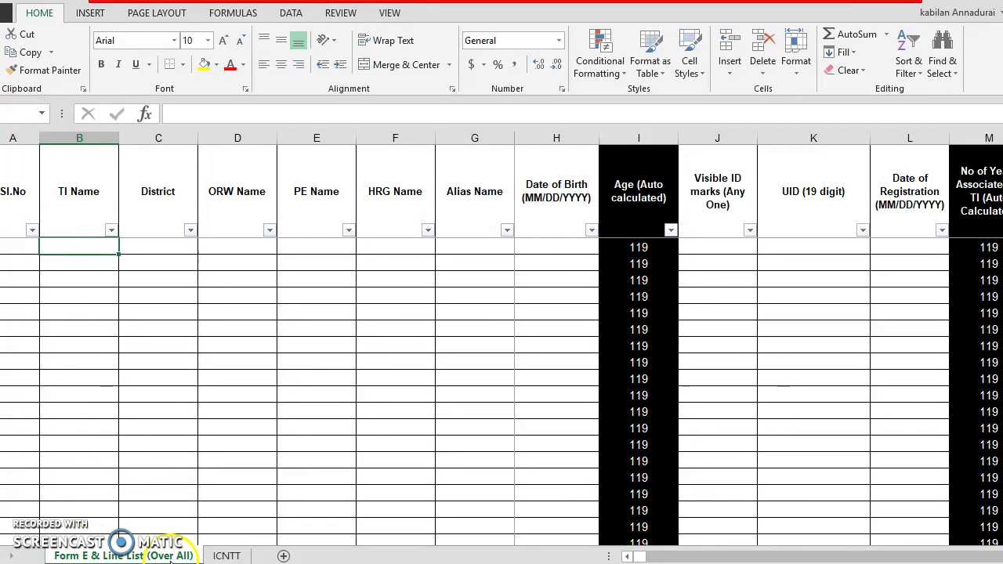
View the ICNTT sheet and return to the Form E & Line List (Over All) sheet
{"action": "left_click", "coordinate": [220, 557]}
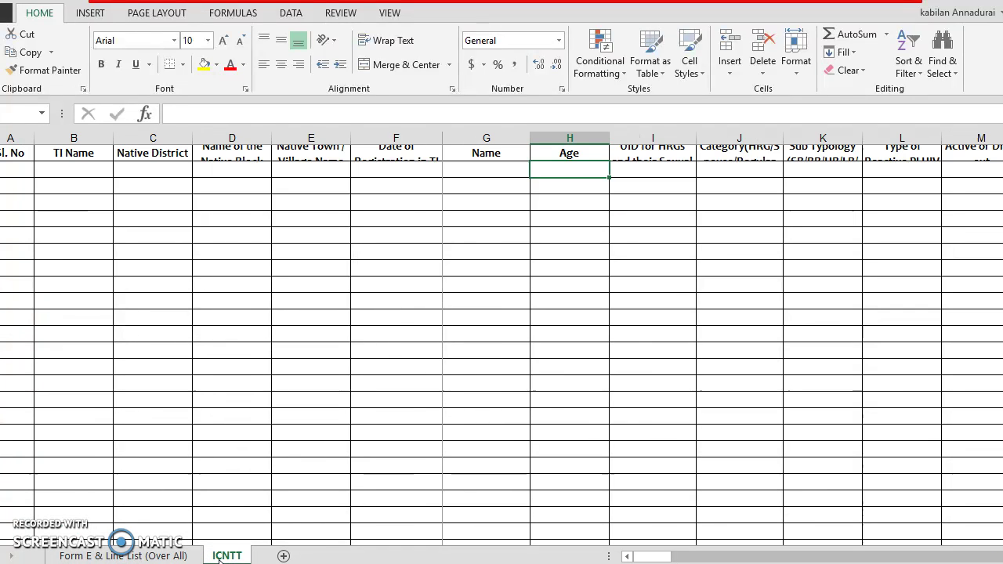
{"action": "left_click", "coordinate": [183, 557]}
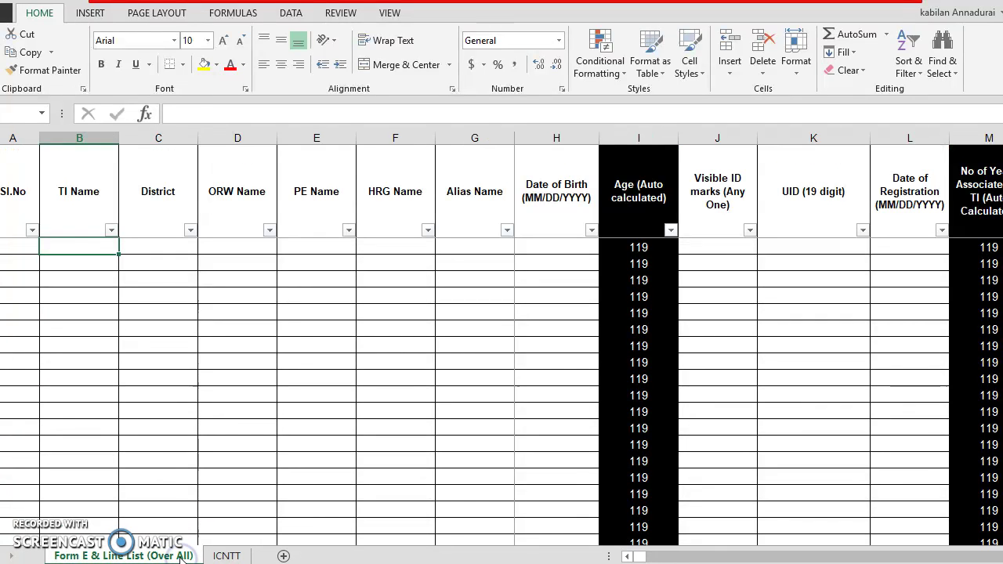
{"action": "left_click", "coordinate": [221, 556]}
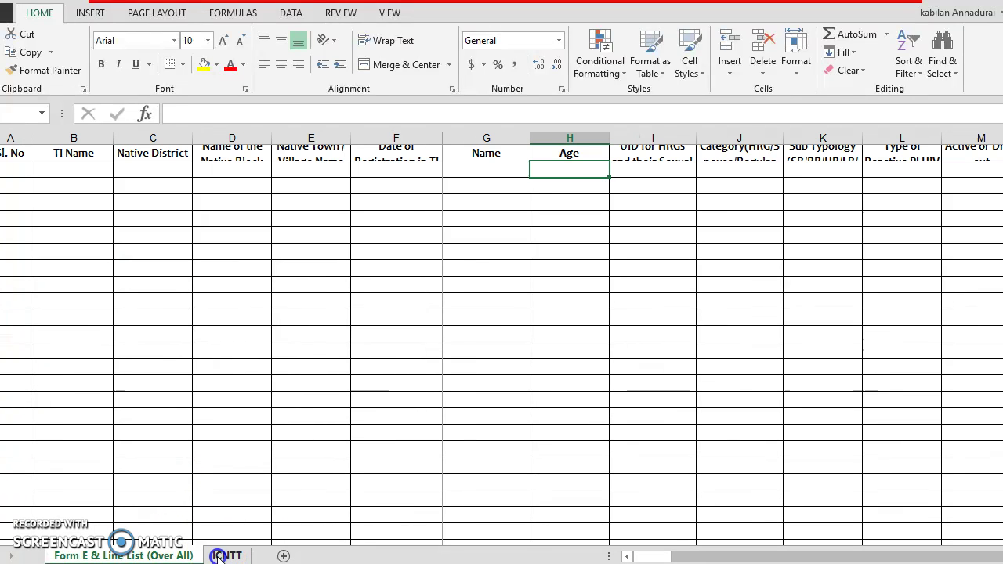
{"action": "left_click", "coordinate": [173, 555]}
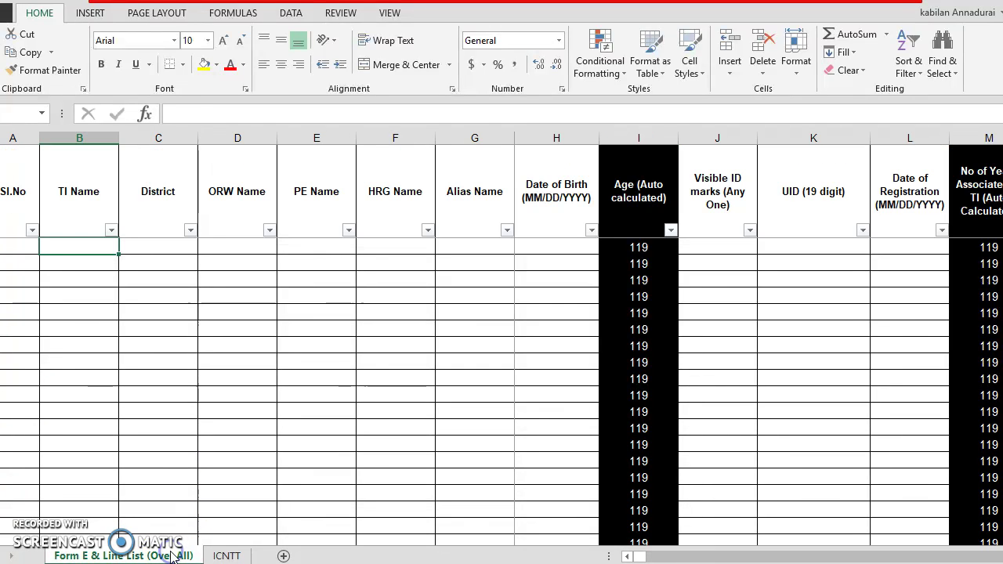
Enter serial numbers 1 and 2 in the first two data rows of the SI.No column
{"action": "left_click", "coordinate": [15, 279]}
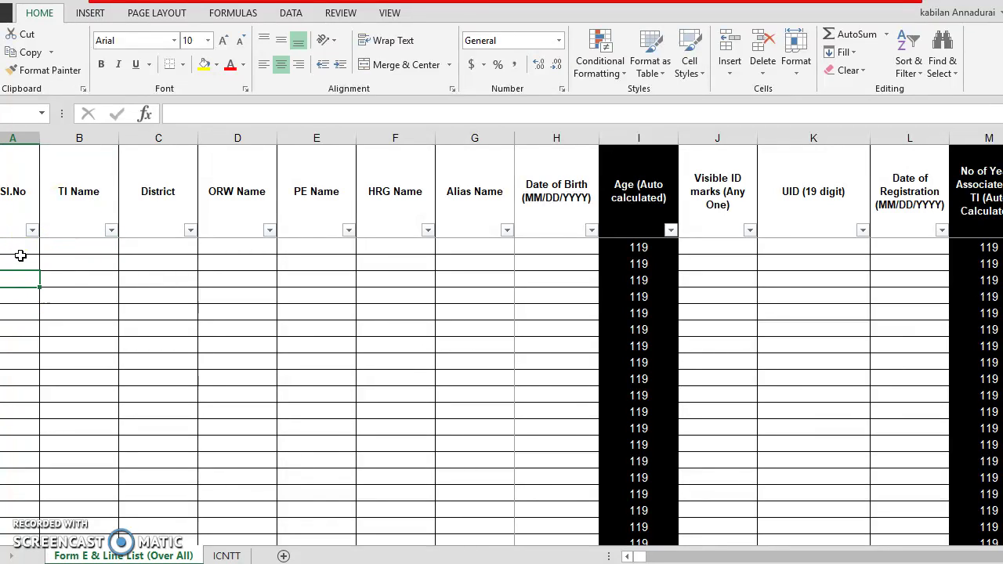
{"action": "left_click", "coordinate": [29, 247]}
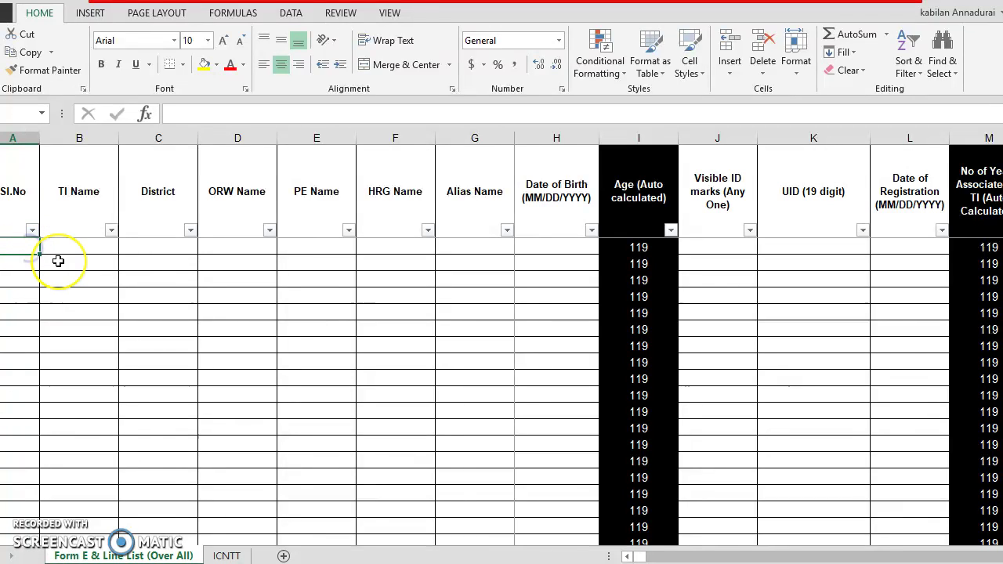
{"action": "type", "text": "1"}
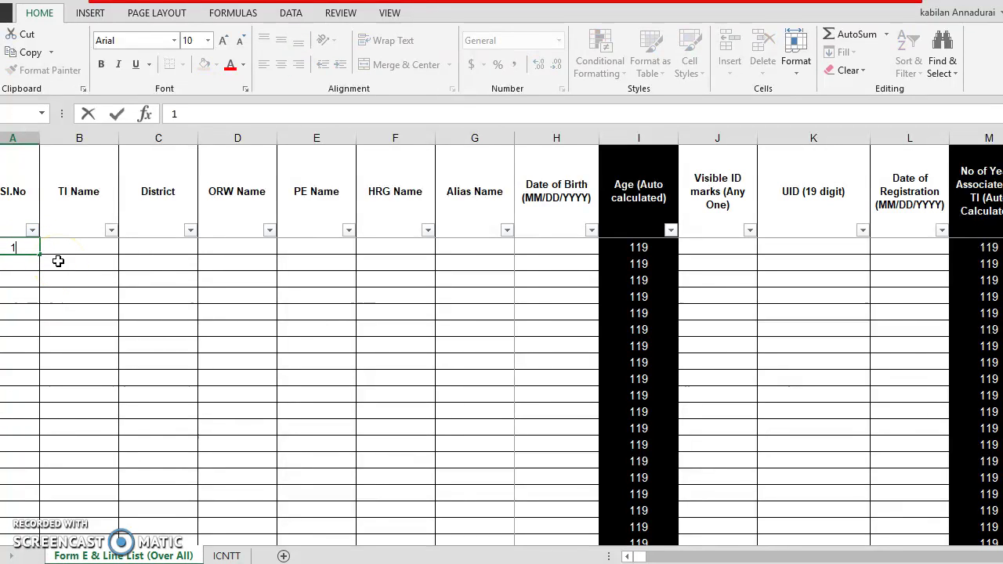
{"action": "key", "text": "Return"}
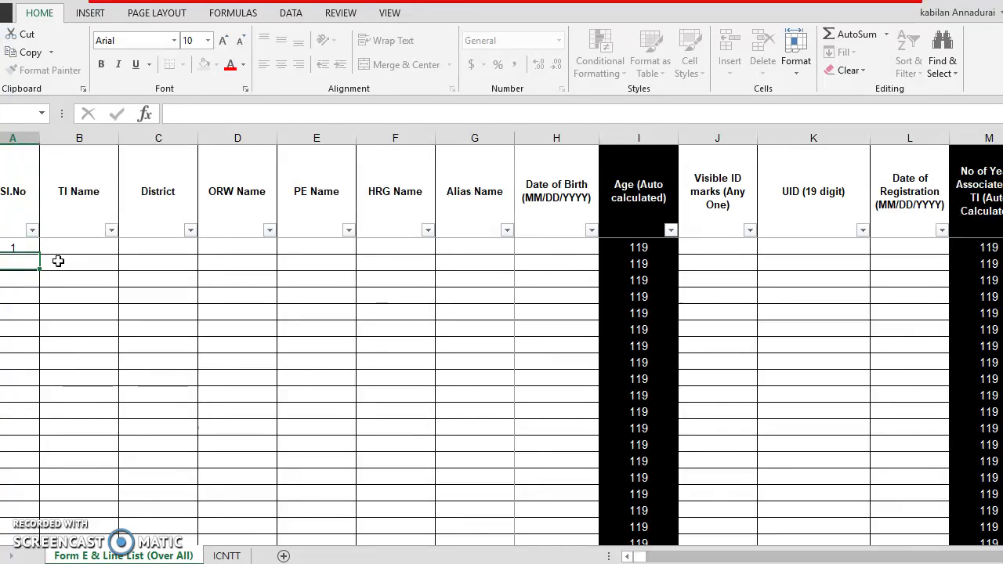
{"action": "type", "text": "2"}
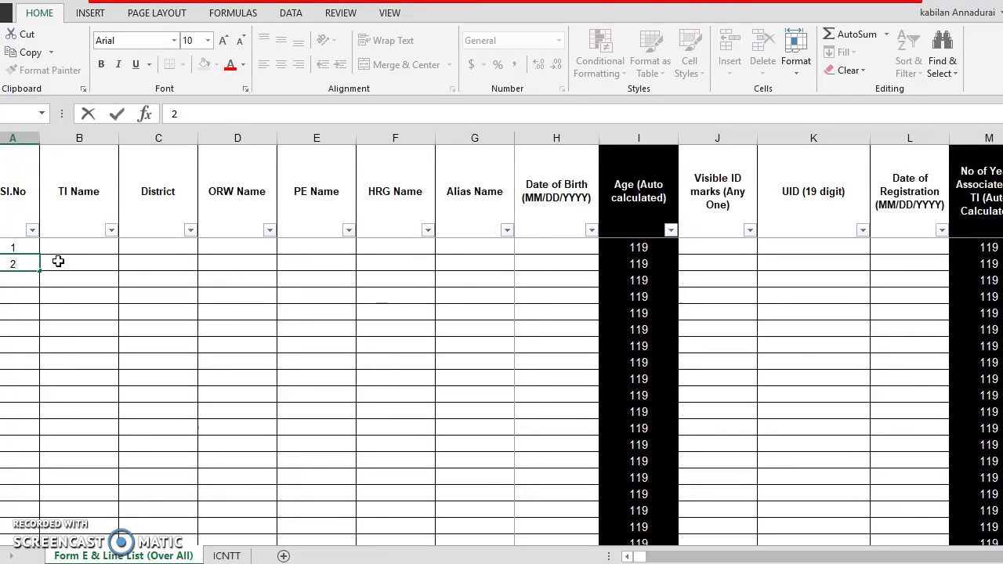
{"action": "key", "text": "Return"}
{"action": "key", "text": "Up"}
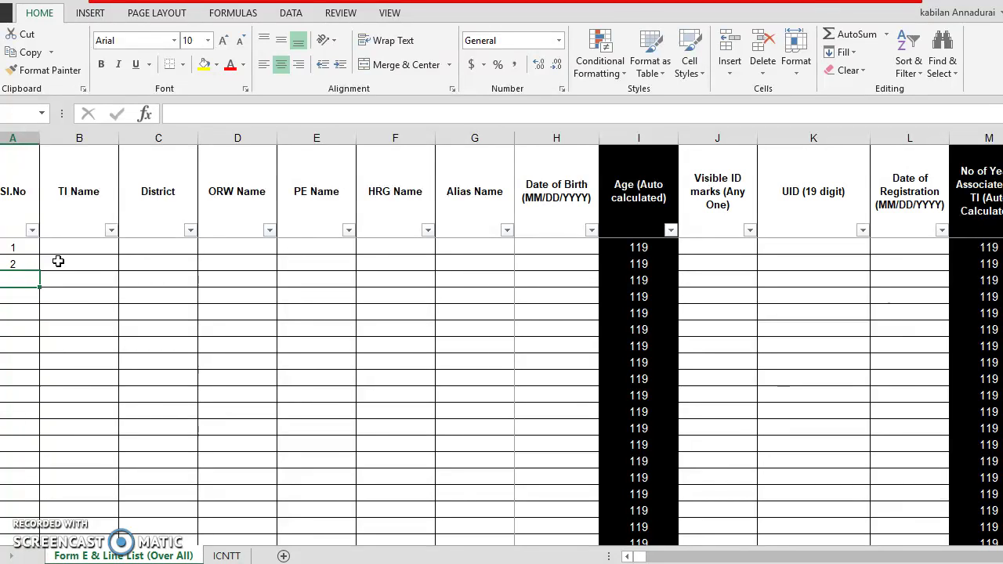
View the filter options of the SI.No column and close them without applying a filter
{"action": "left_click", "coordinate": [22, 314]}
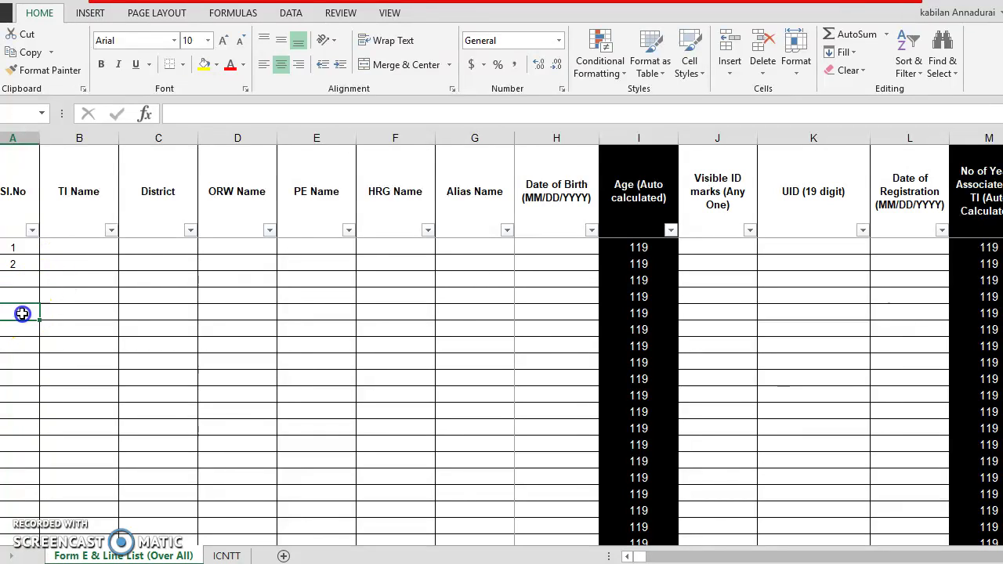
{"action": "key", "text": "Down"}
{"action": "key", "text": "Down"}
{"action": "key", "text": "Down"}
{"action": "left_click", "coordinate": [31, 232]}
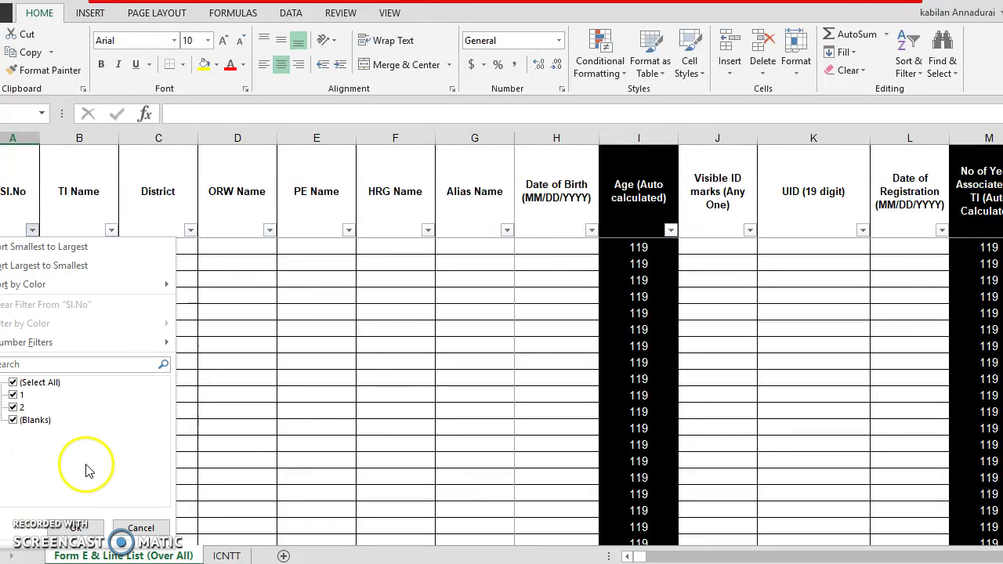
{"action": "left_click", "coordinate": [135, 528]}
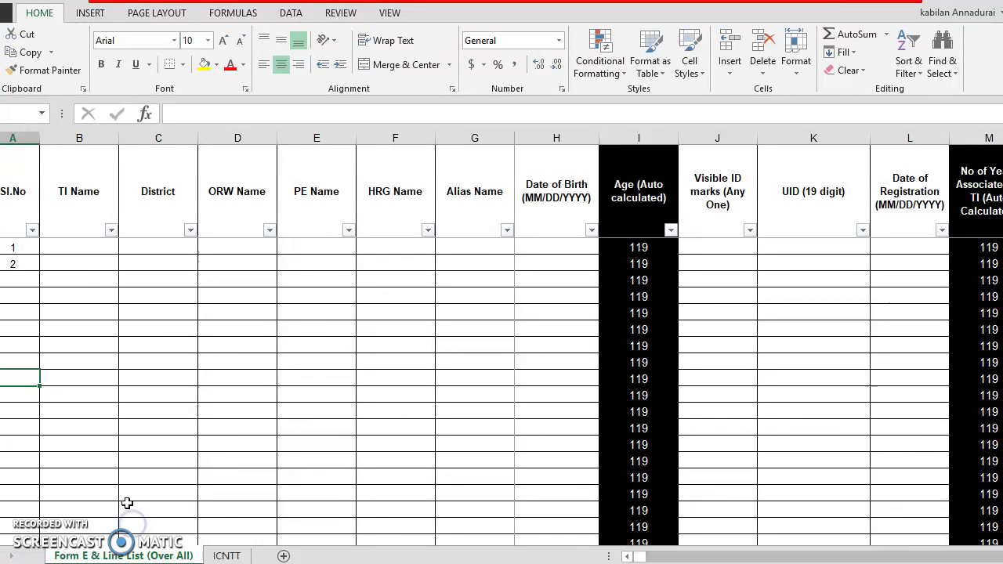
Enter ARM as the TI Name for serial numbers 1 and 2
{"action": "left_click", "coordinate": [31, 290]}
{"action": "left_click", "coordinate": [30, 249]}
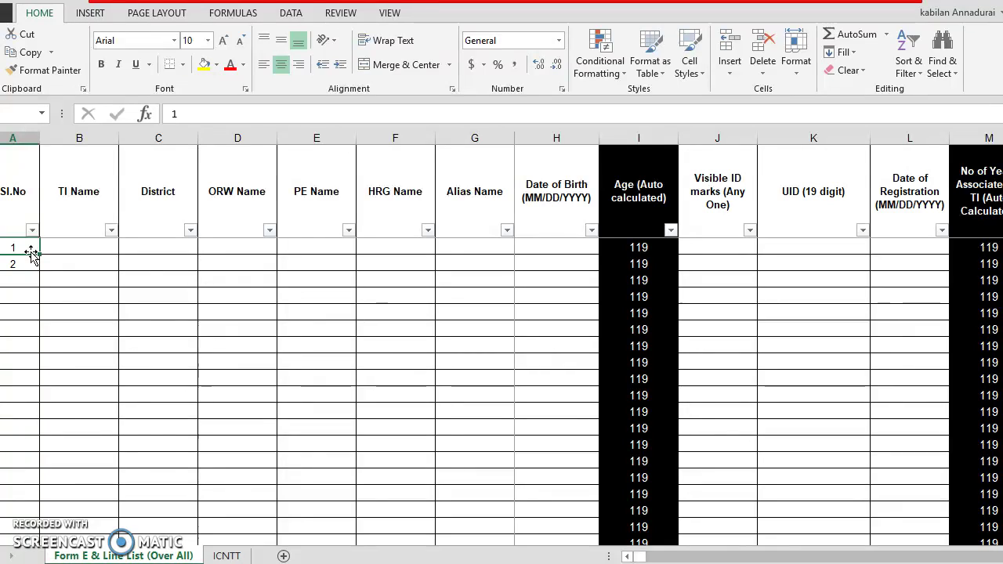
{"action": "left_click", "coordinate": [82, 250]}
{"action": "left_click", "coordinate": [93, 253]}
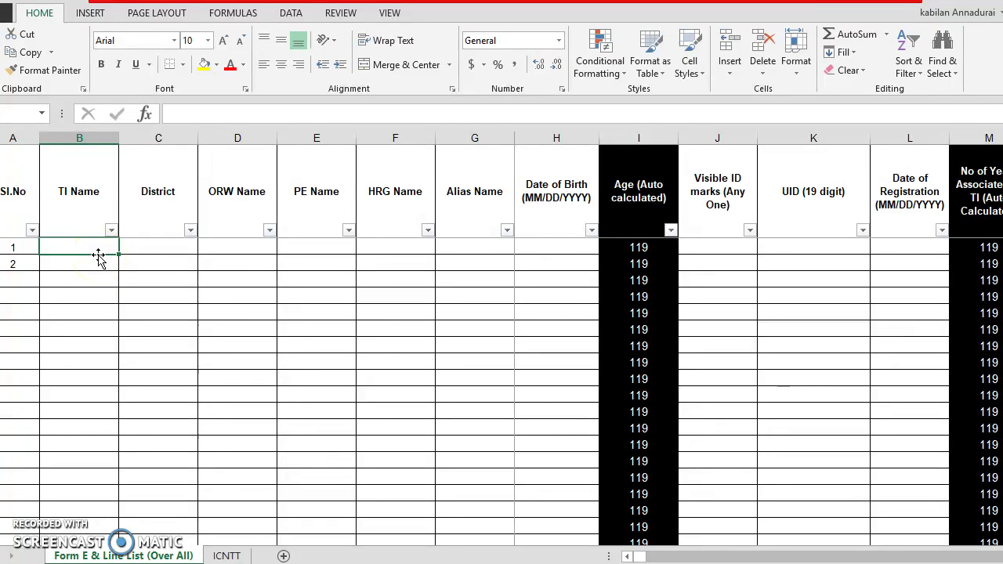
{"action": "type", "text": "ARM"}
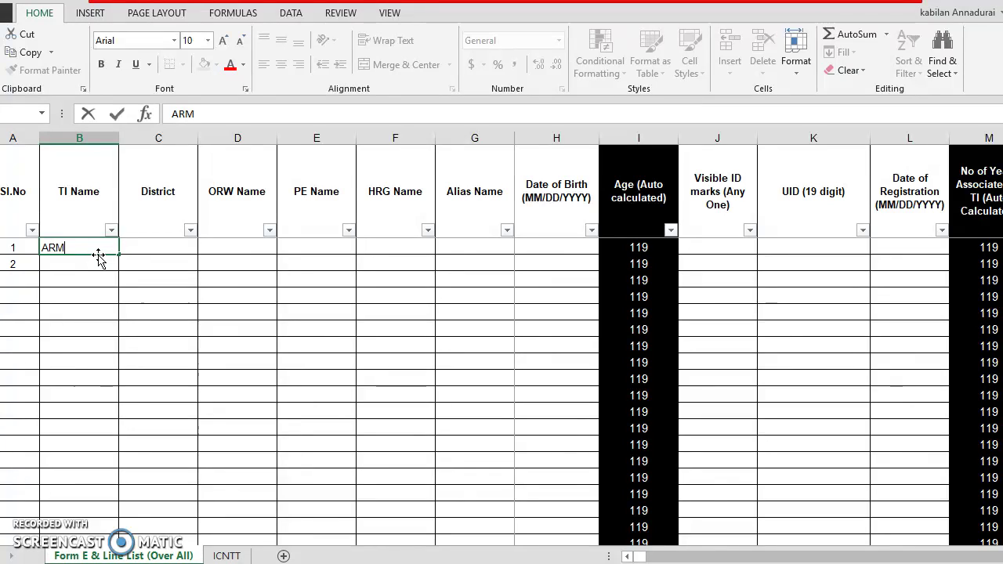
{"action": "key", "text": "Return"}
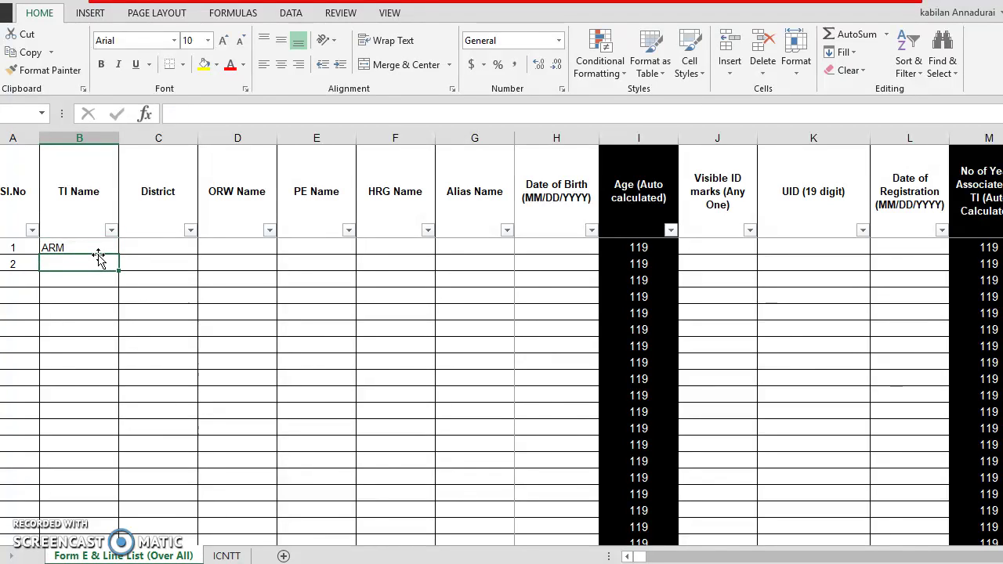
{"action": "left_click", "coordinate": [90, 248]}
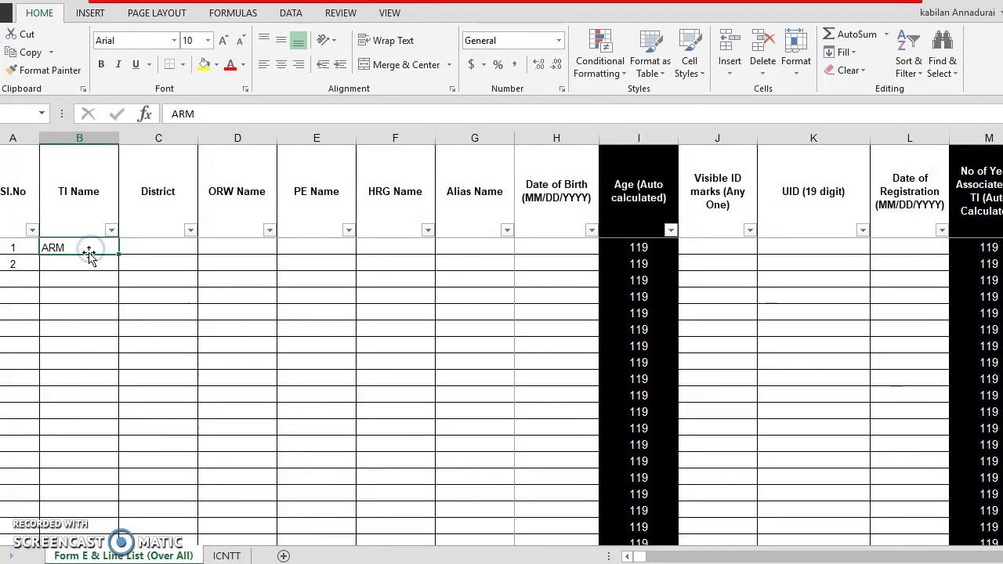
{"action": "left_click", "coordinate": [88, 265]}
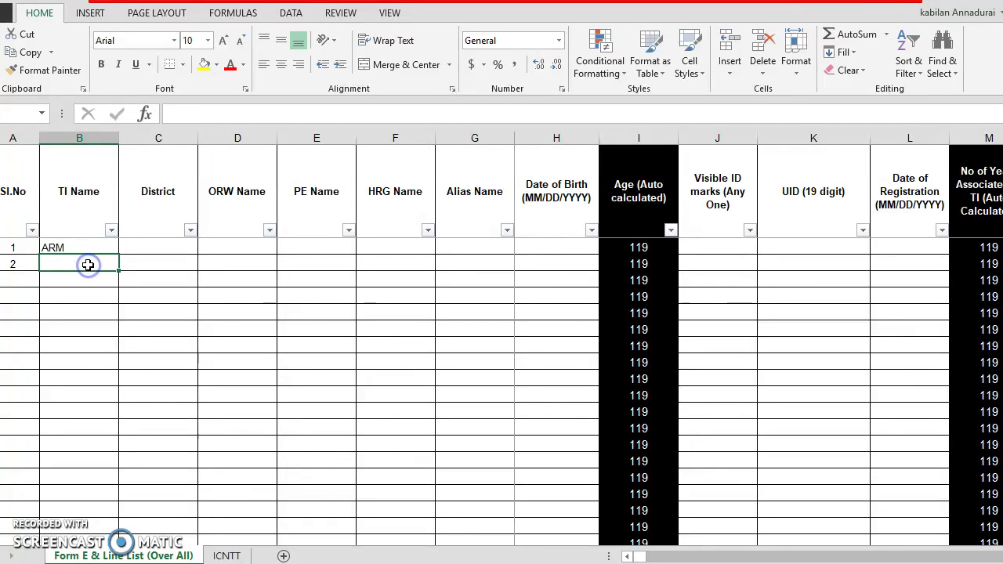
{"action": "type", "text": "ARM"}
{"action": "key", "text": "Return"}
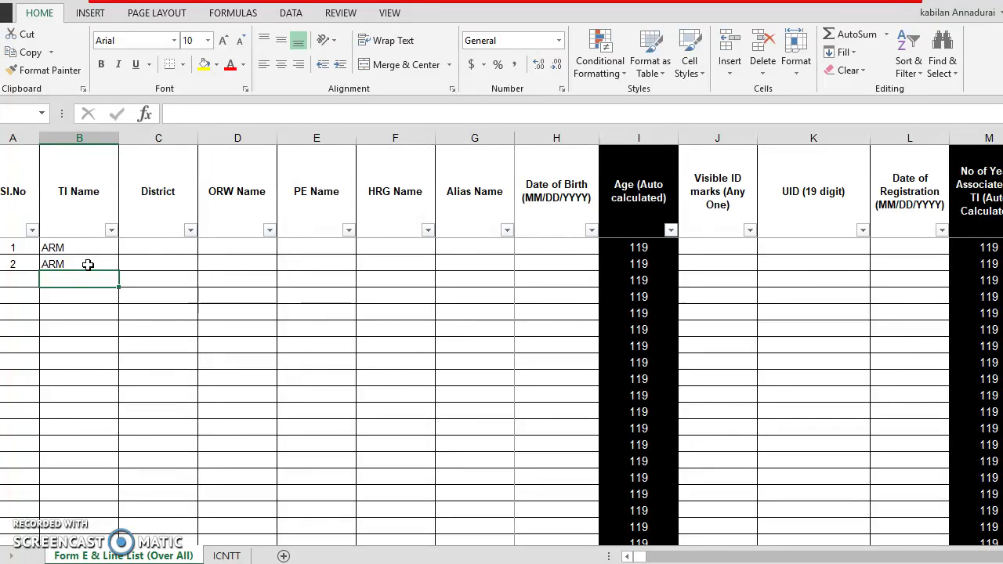
Enter RUSS as the TI Name in the third data row
{"action": "left_click", "coordinate": [88, 265]}
{"action": "key", "text": "Up"}
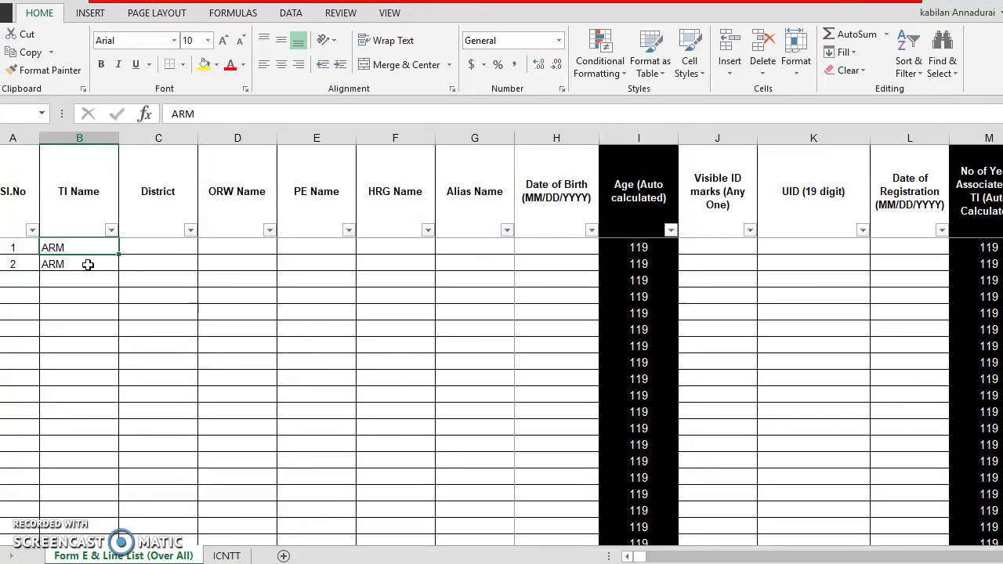
{"action": "key", "text": "Down"}
{"action": "key", "text": "Down"}
{"action": "type", "text": "R"}
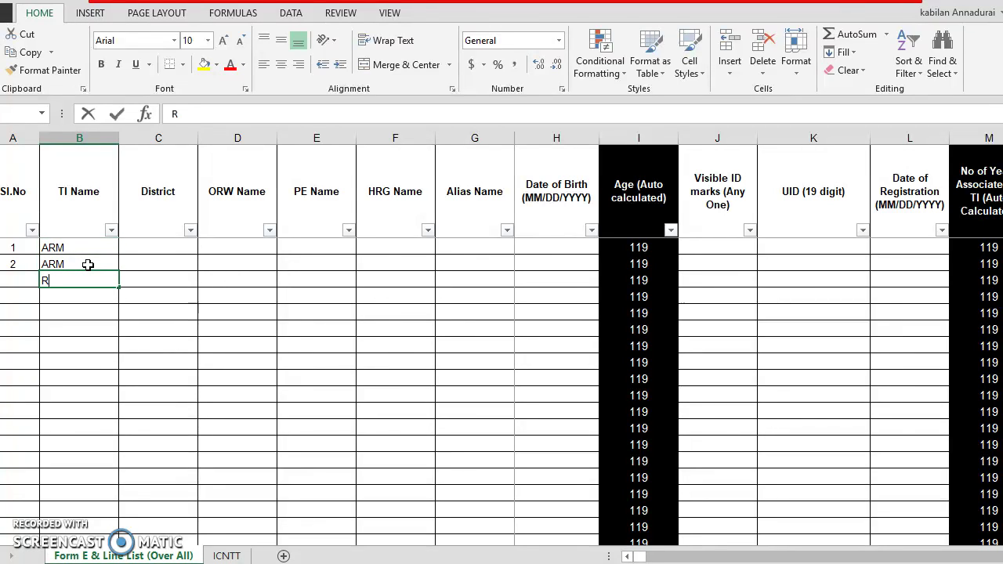
{"action": "type", "text": "USS"}
{"action": "key", "text": "Return"}
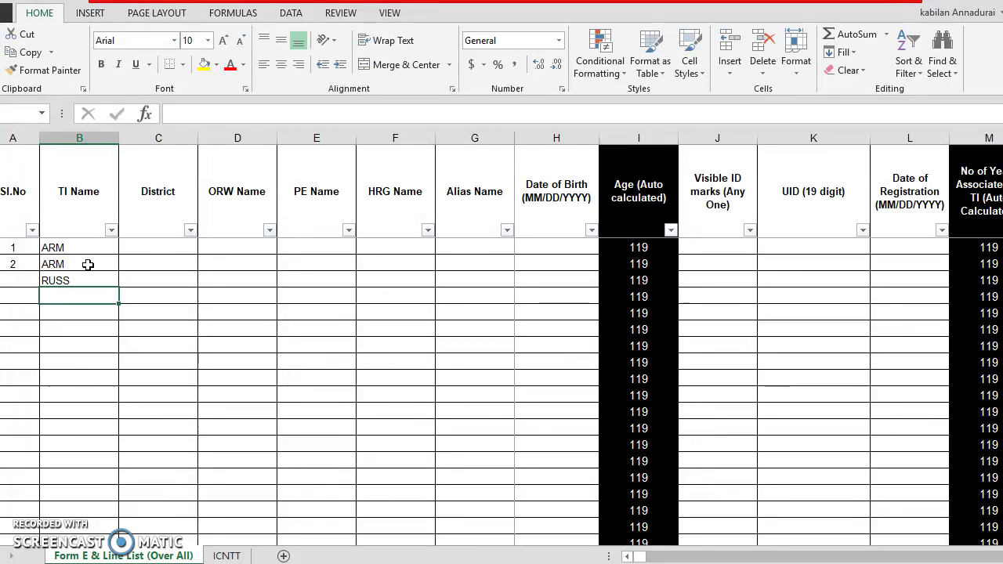
Append the location abbreviation to the third row's TI Name so it reads "RUSS- Mdu"
{"action": "key", "text": "Up"}
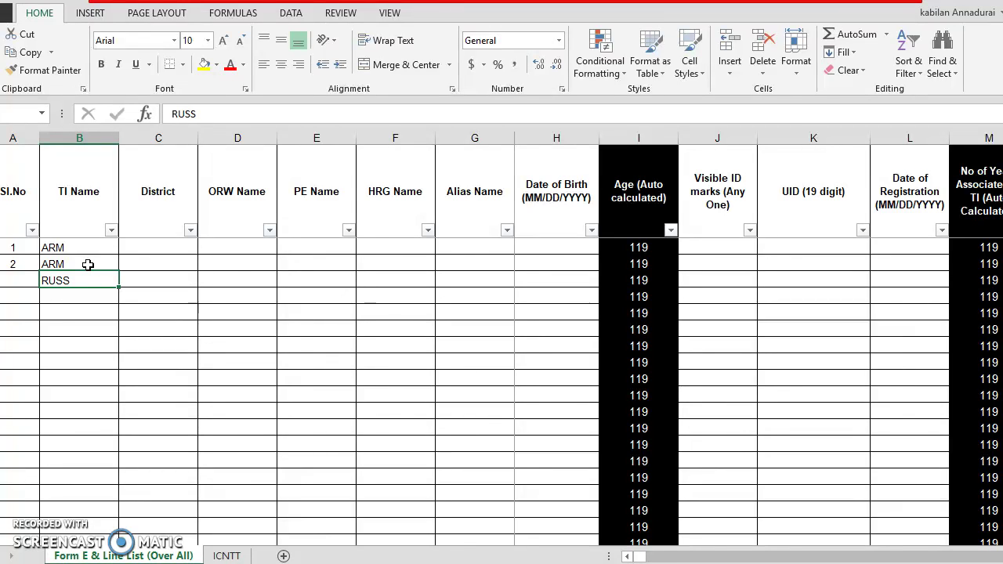
{"action": "left_click", "coordinate": [218, 114]}
{"action": "type", "text": "- Mdu"}
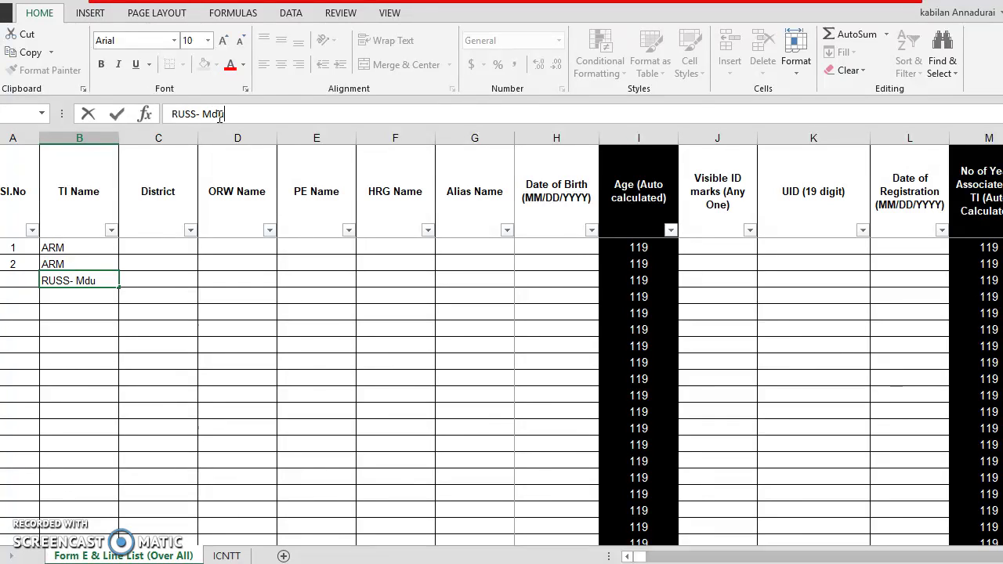
{"action": "key", "text": "ctrl+Return"}
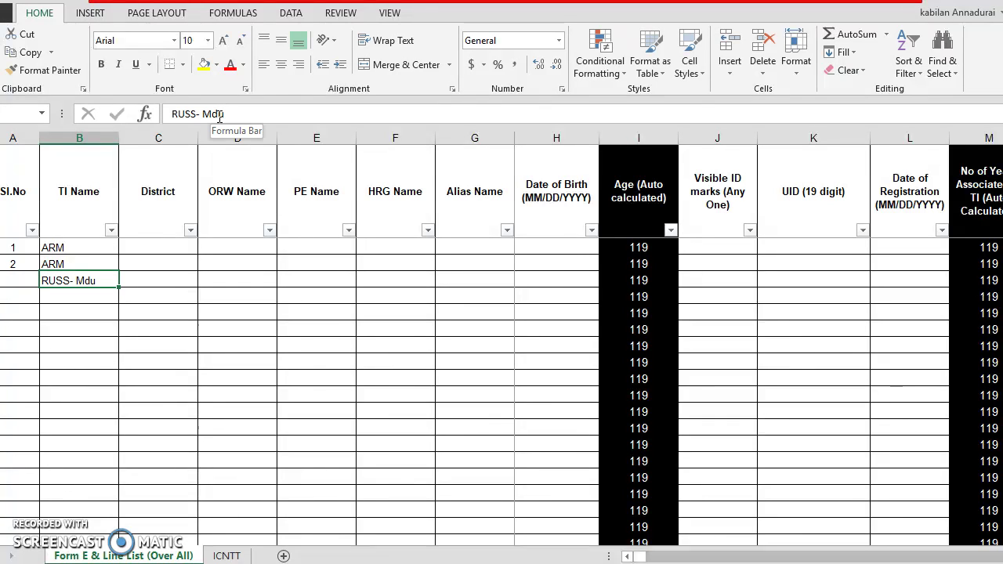
{"action": "key", "text": "Return"}
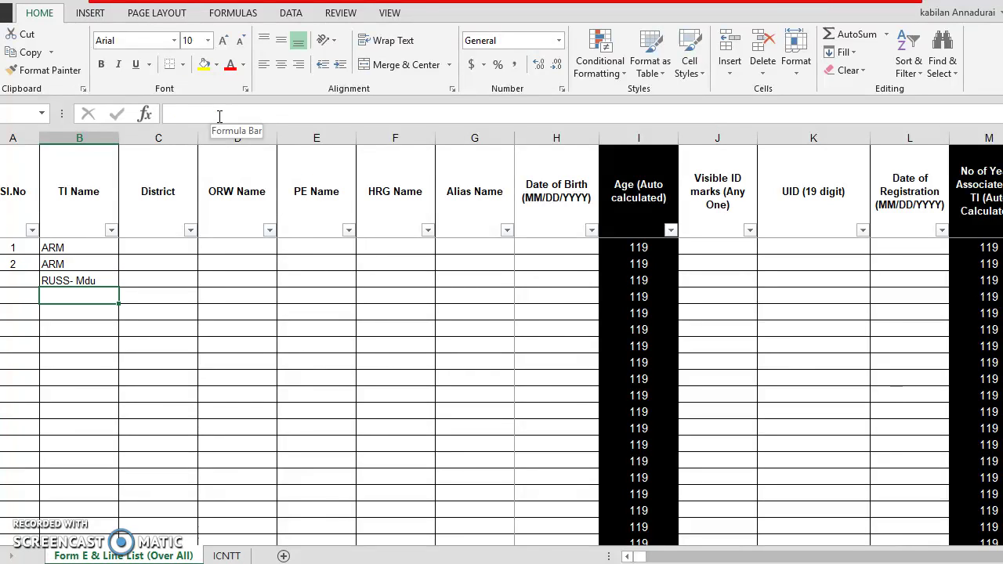
Change the location abbreviation in the third row's TI Name to capitals, giving "RUSS- MDU"
{"action": "key", "text": "Up"}
{"action": "left_click", "coordinate": [231, 113]}
{"action": "key", "text": "BackSpace"}
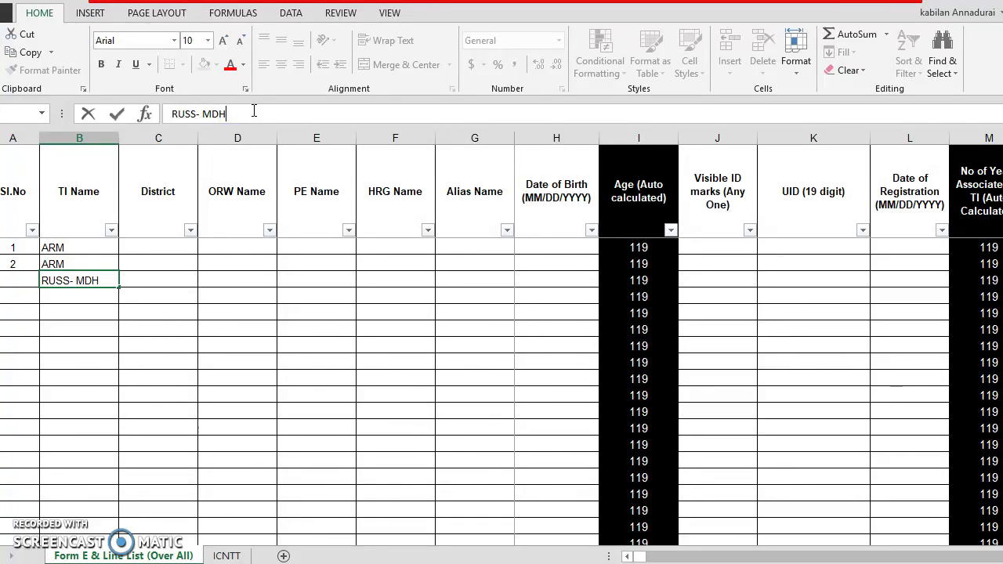
{"action": "key", "text": "Return"}
{"action": "key", "text": "Up"}
{"action": "key", "text": "Return"}
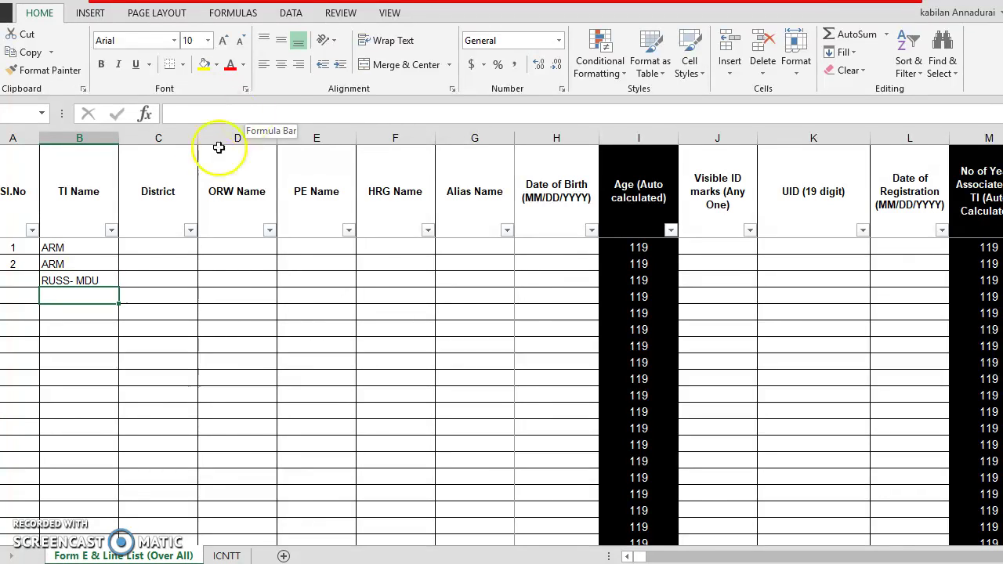
{"action": "key", "text": "Up"}
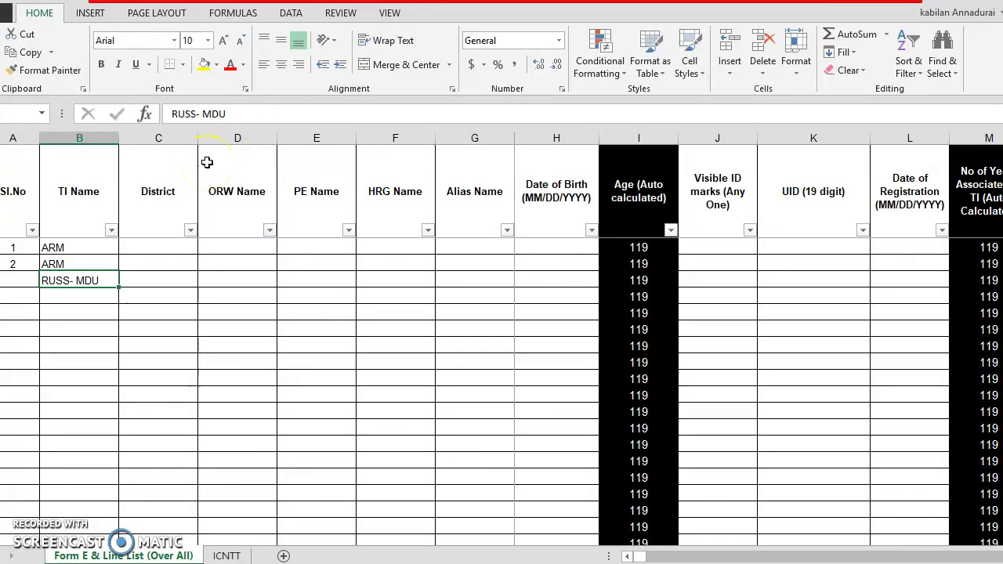
Remove the space after the hyphen in the third row's TI Name so it reads "RUSS-MDU"
{"action": "left_click", "coordinate": [201, 114]}
{"action": "key", "text": "BackSpace"}
{"action": "key", "text": "ctrl+Return"}
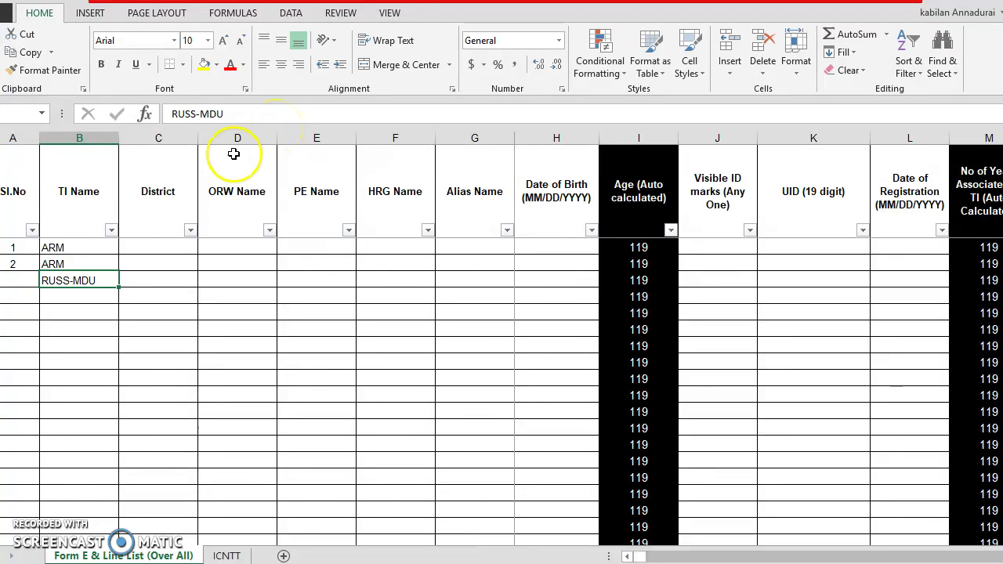
Append the location abbreviation to serial number 2's TI Name so it reads "ARM-VPM"
{"action": "left_click", "coordinate": [80, 263]}
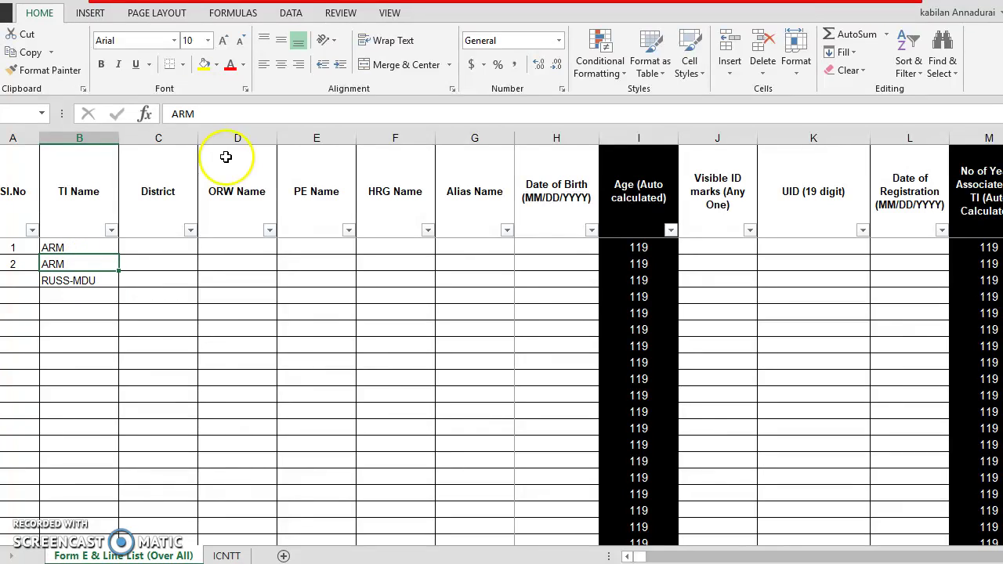
{"action": "left_click", "coordinate": [228, 111]}
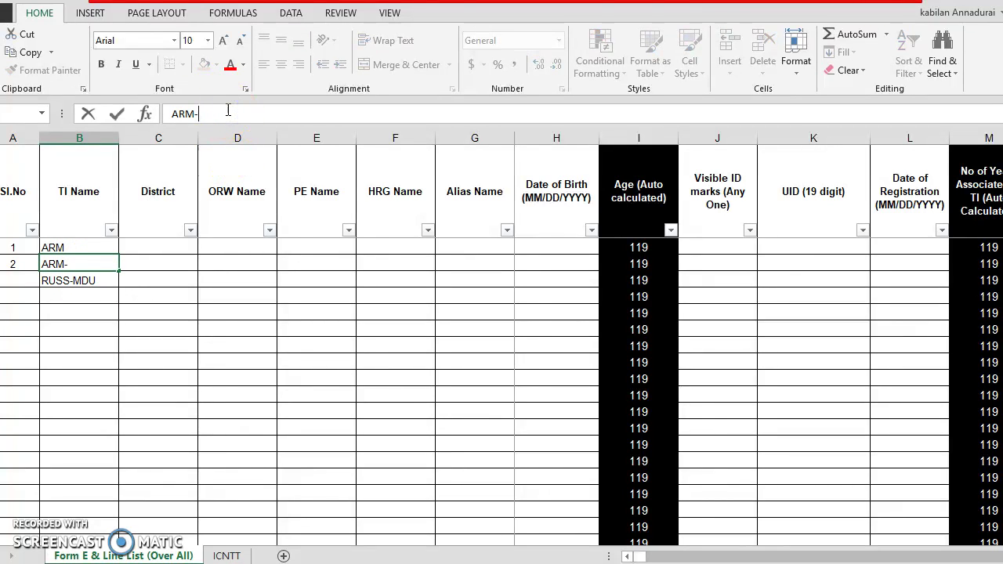
{"action": "type", "text": "-VPM"}
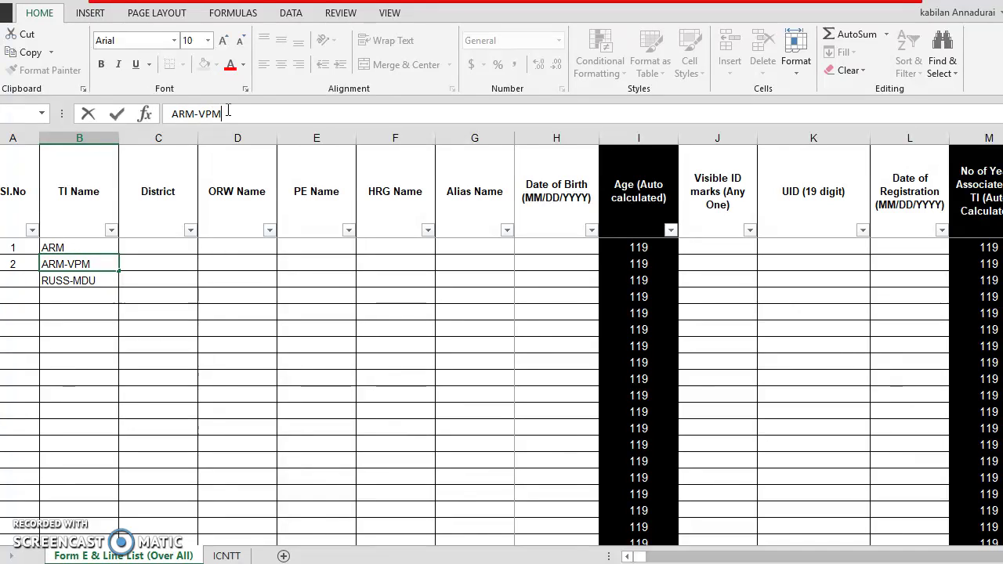
{"action": "key", "text": "Return"}
Append the location abbreviation to serial number 1's TI Name so it reads "ARM-CH"
{"action": "key", "text": "Up"}
{"action": "key", "text": "Up"}
{"action": "left_click", "coordinate": [228, 111]}
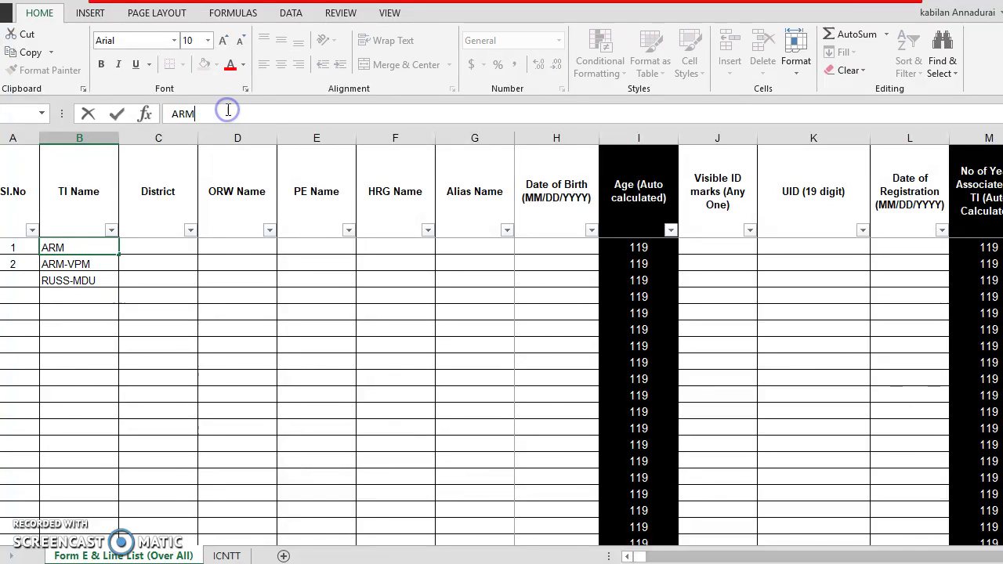
{"action": "type", "text": "-CH"}
{"action": "key", "text": "Return"}
{"action": "key", "text": "Up"}
{"action": "key", "text": "Down"}
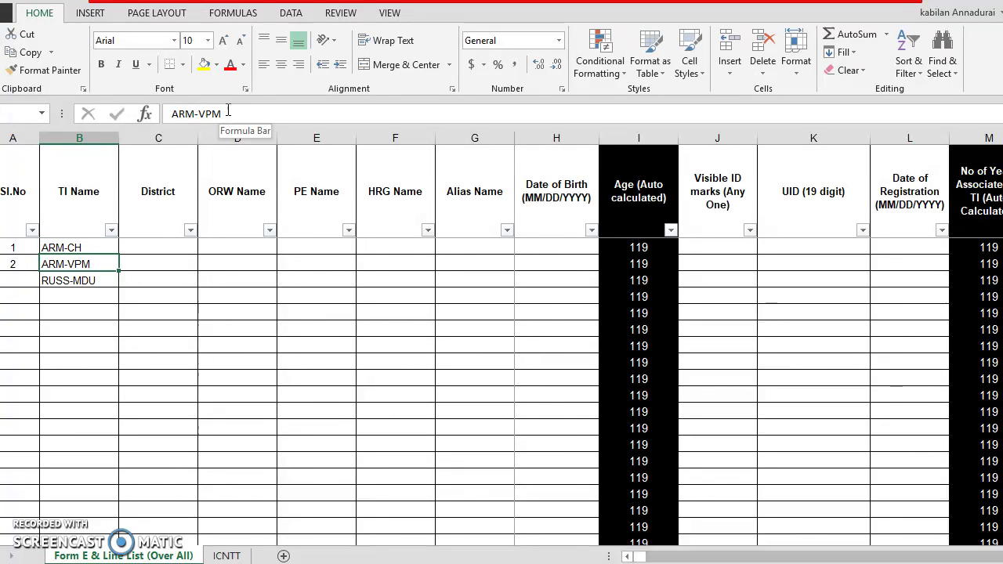
Review the filter values of the TI Name column without applying a filter
{"action": "key", "text": "Down"}
{"action": "key", "text": "Up"}
{"action": "left_click", "coordinate": [111, 229]}
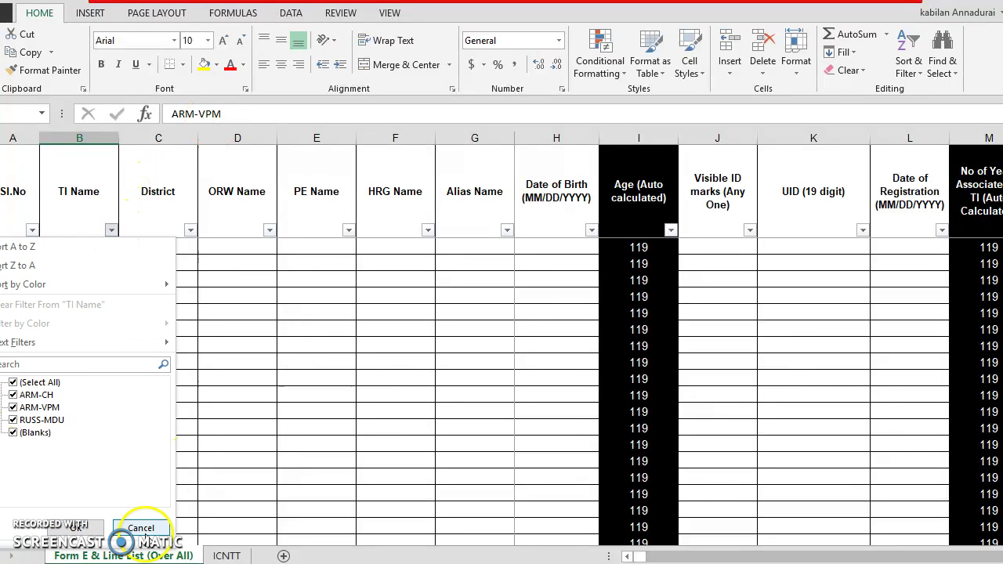
{"action": "left_click", "coordinate": [141, 528]}
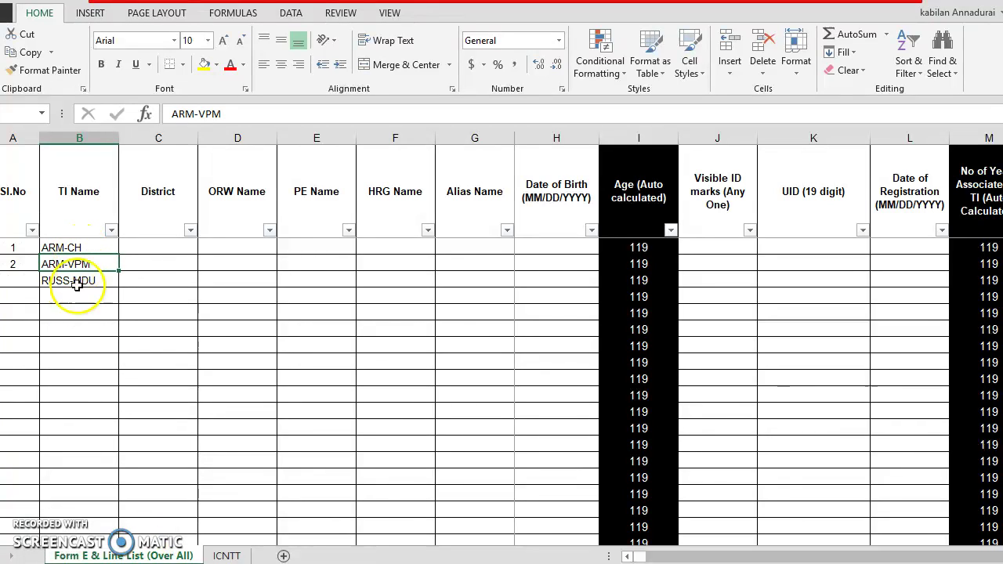
Enter "ARM- CH", with a space after the hyphen, as the fourth row's TI Name and check the column's filter values
{"action": "left_click", "coordinate": [73, 297]}
{"action": "type", "text": "AR"}
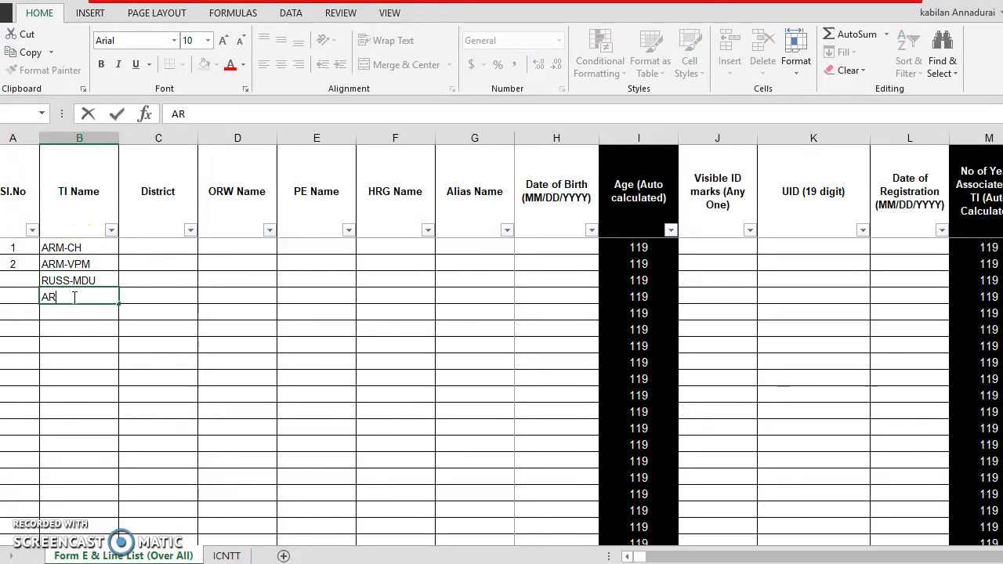
{"action": "type", "text": "M- CH"}
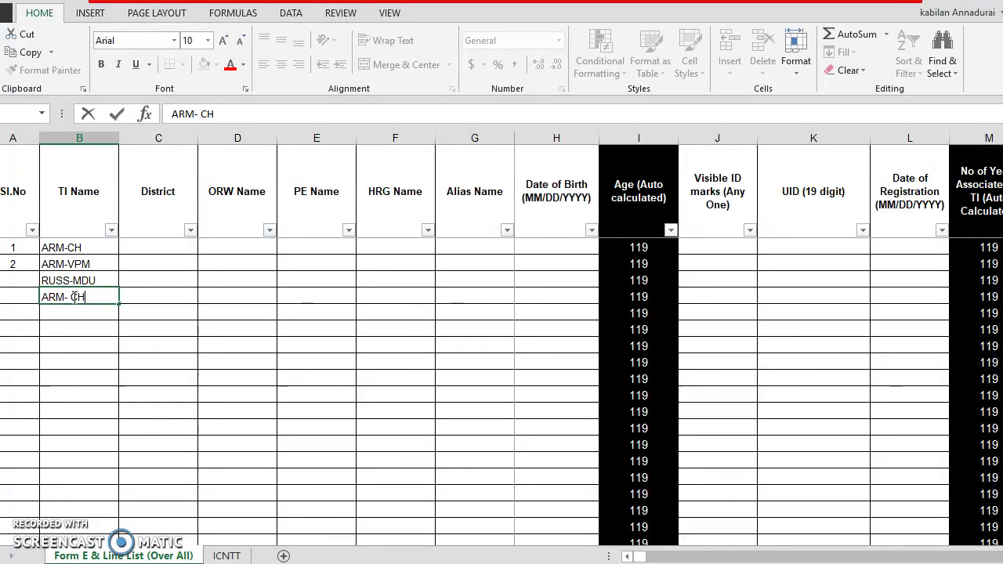
{"action": "key", "text": "Return"}
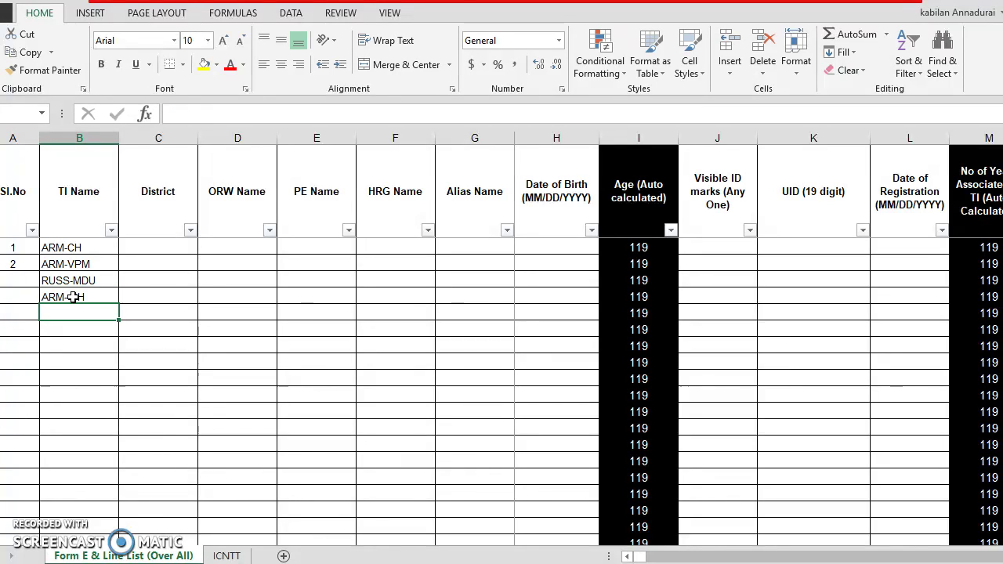
{"action": "left_click", "coordinate": [111, 230]}
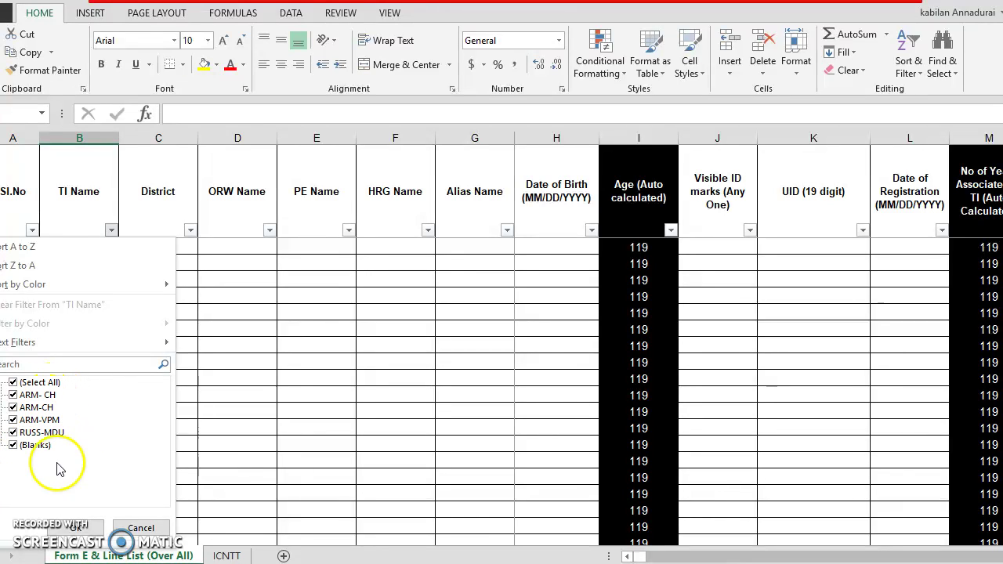
{"action": "left_click", "coordinate": [141, 527]}
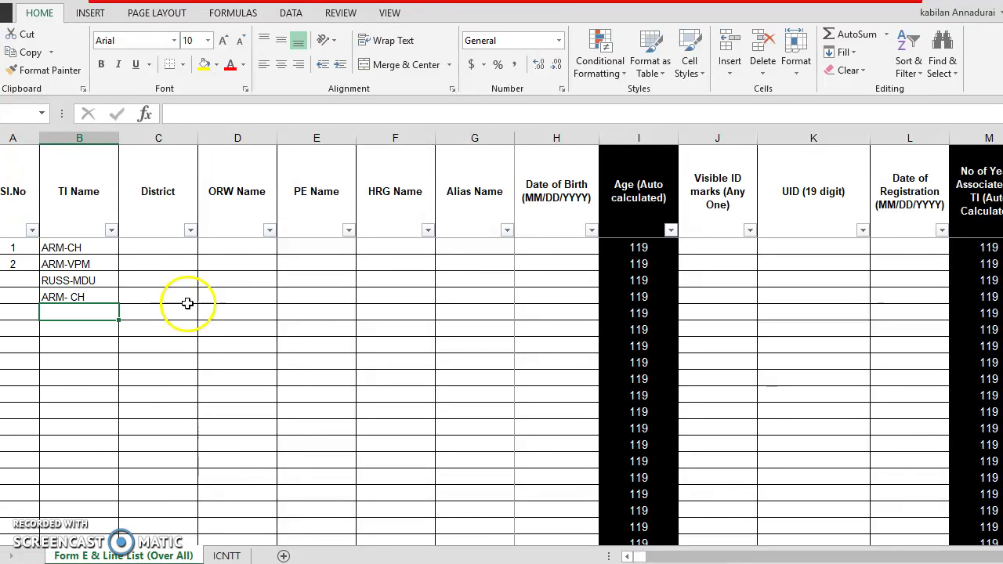
Enter Chennai as the District for serial number 1
{"action": "left_click", "coordinate": [190, 229]}
{"action": "left_click", "coordinate": [191, 230]}
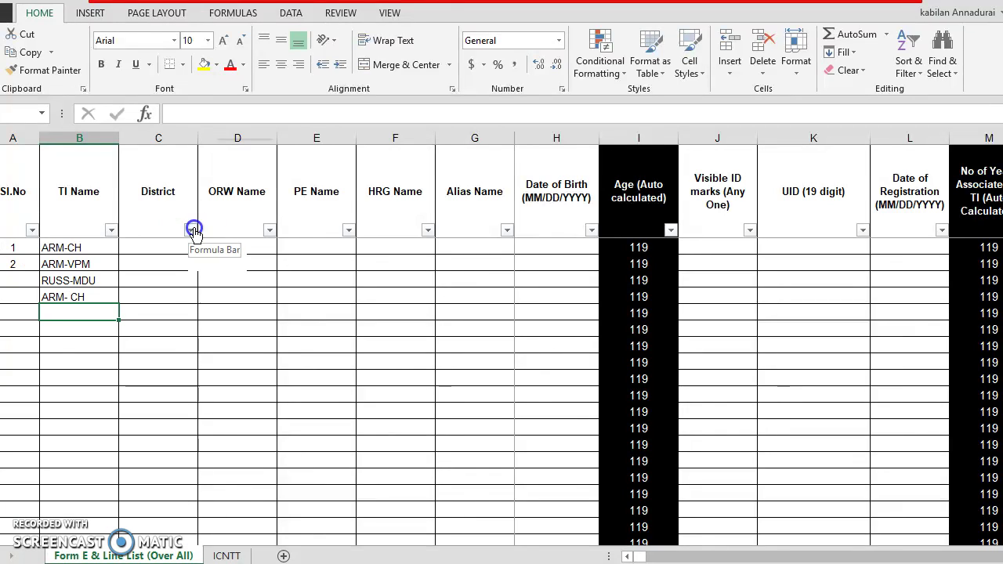
{"action": "left_click", "coordinate": [170, 247]}
{"action": "type", "text": "Ch"}
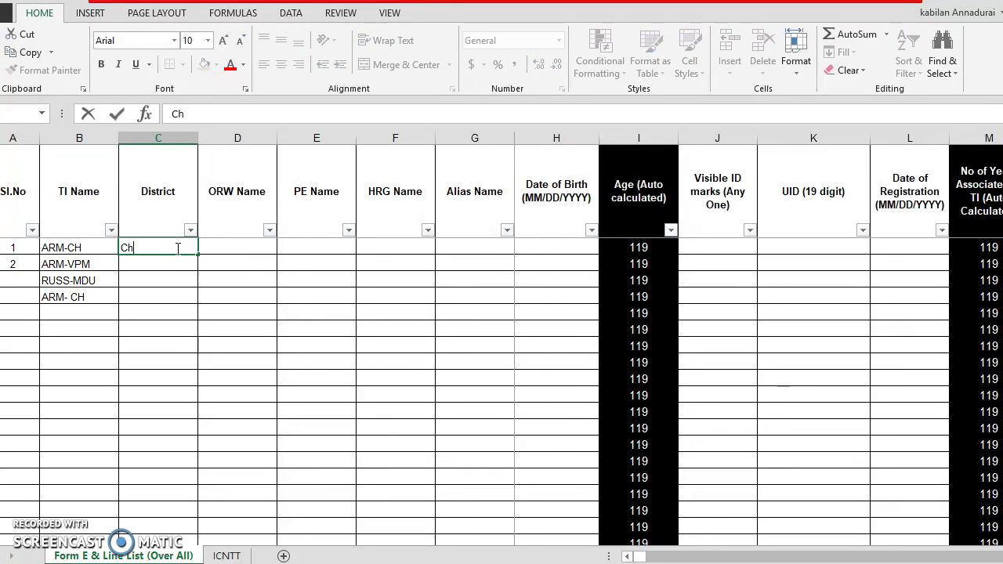
{"action": "type", "text": "ennai"}
{"action": "key", "text": "Return"}
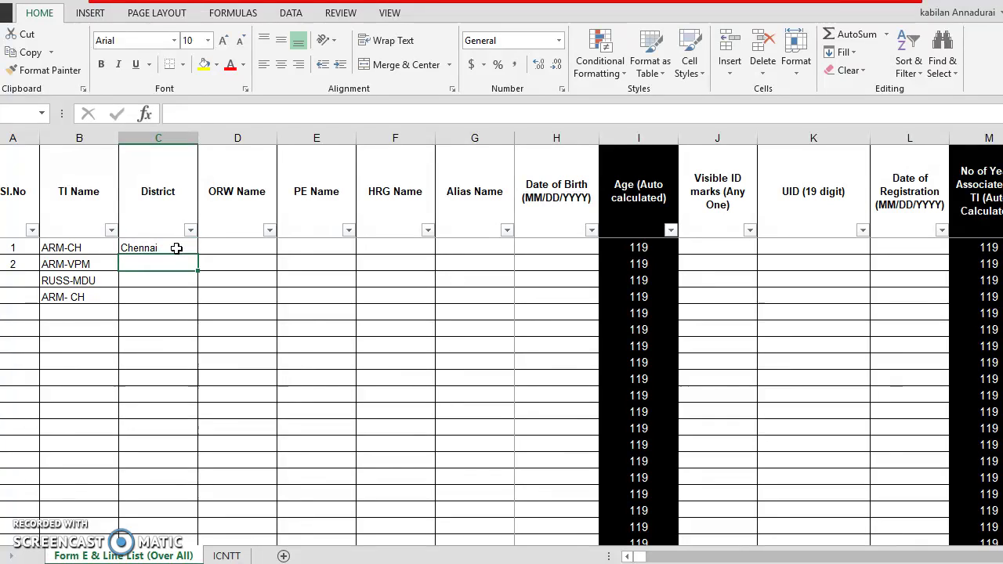
Enter "CHENNAI" in capitals as serial number 2's District and " Chennai" with a leading space in the third row
{"action": "type", "text": "CH"}
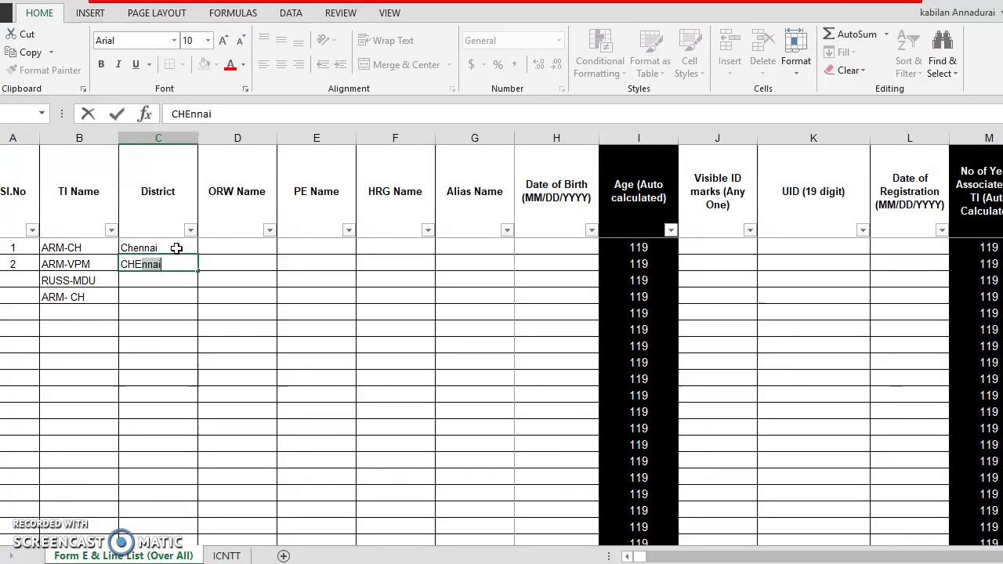
{"action": "type", "text": "ENNAI"}
{"action": "key", "text": "Return"}
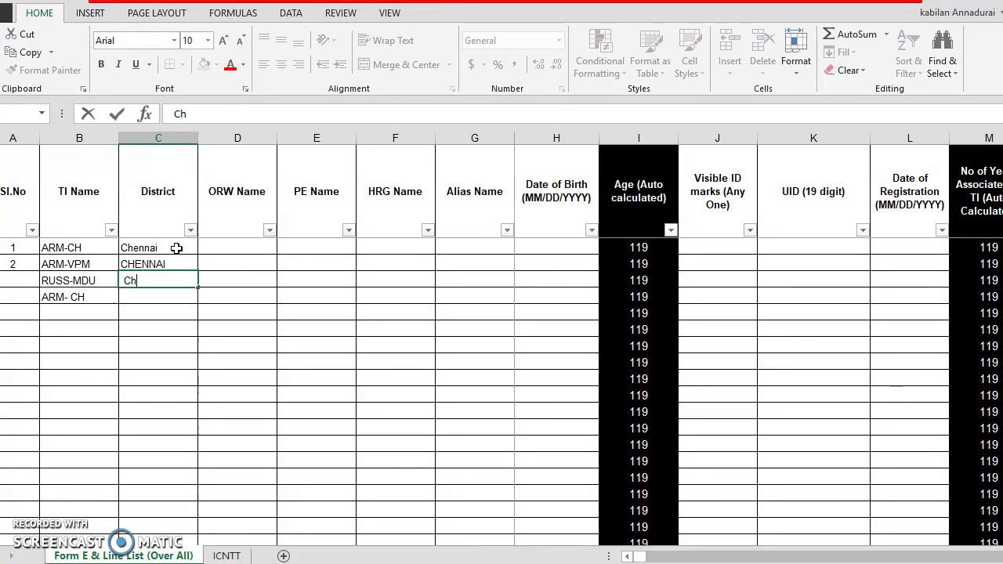
{"action": "type", "text": "Chennai"}
{"action": "key", "text": "Return"}
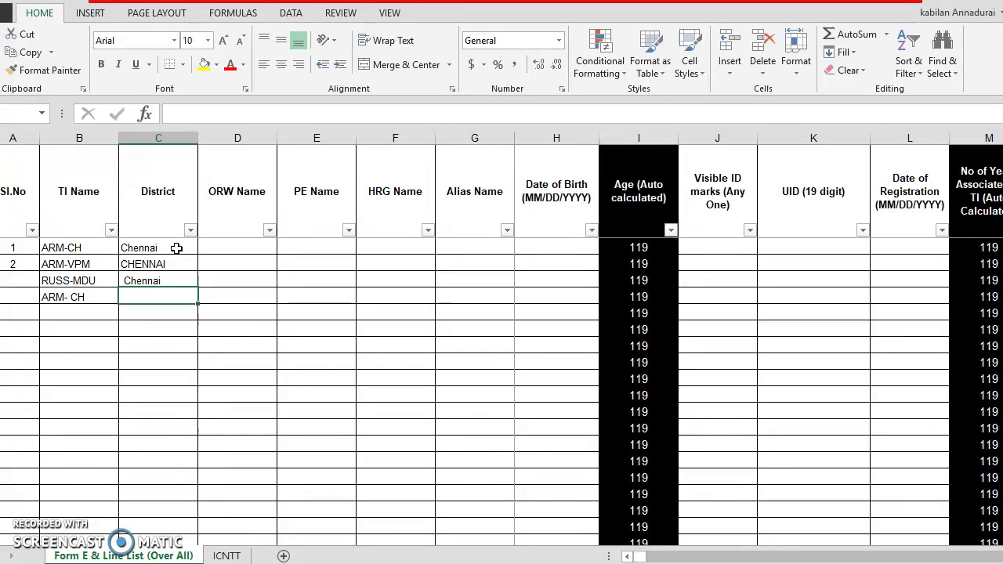
Compare the District column's filter values with the differently written Chennai entries in the first three rows
{"action": "left_click", "coordinate": [191, 229]}
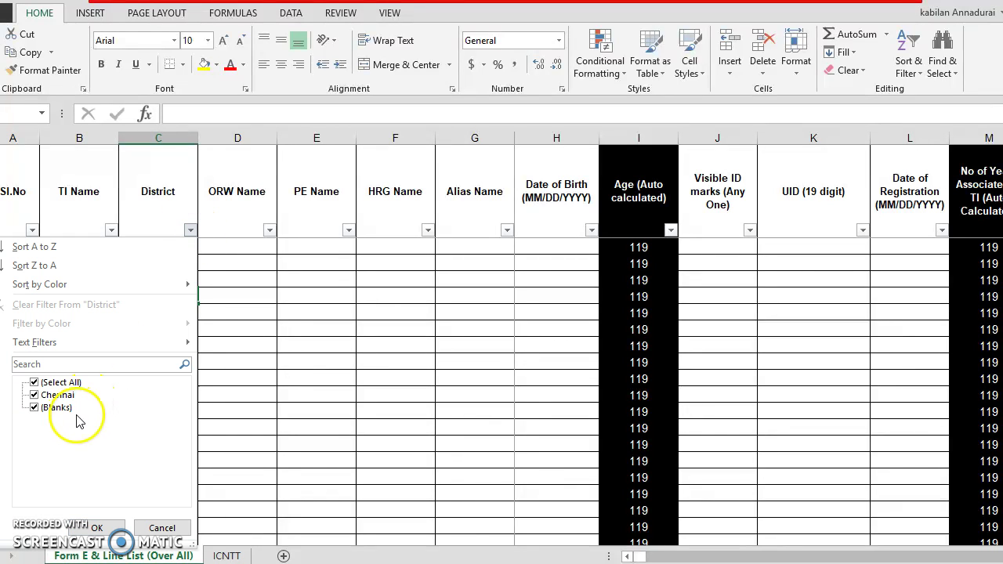
{"action": "left_click", "coordinate": [155, 530]}
{"action": "left_click", "coordinate": [174, 280]}
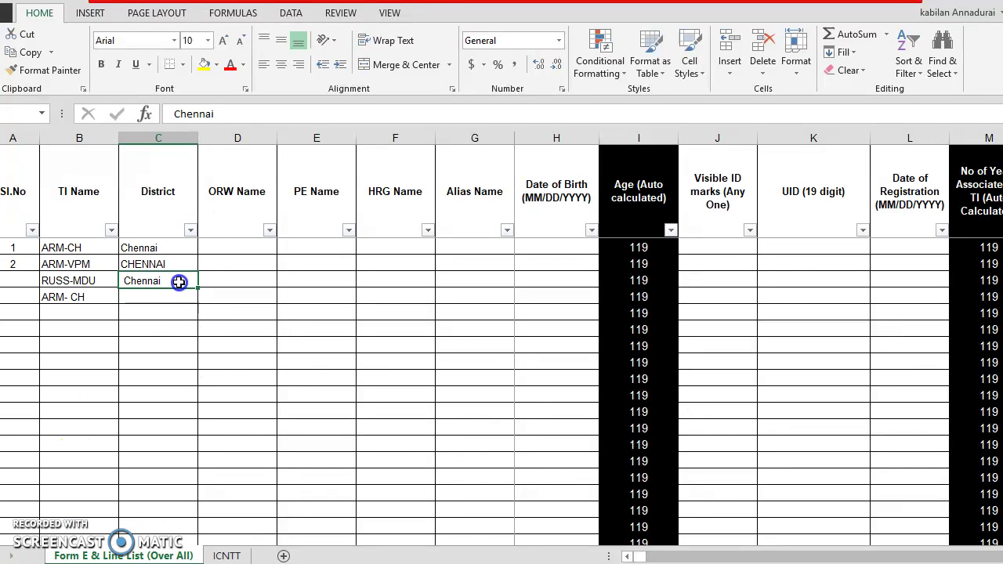
{"action": "left_click", "coordinate": [194, 230]}
{"action": "left_click", "coordinate": [262, 275]}
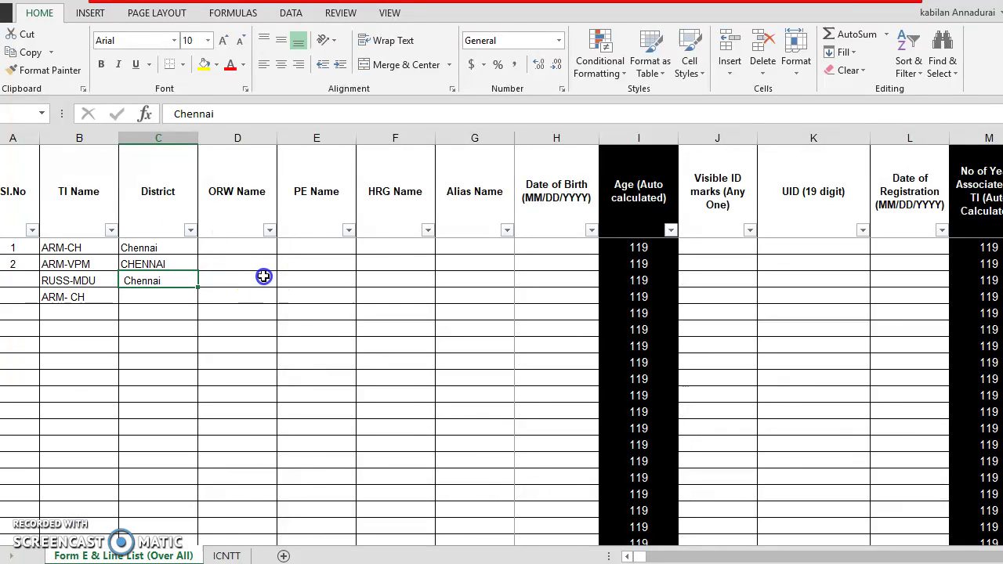
{"action": "left_click", "coordinate": [183, 247]}
{"action": "key", "text": "Up"}
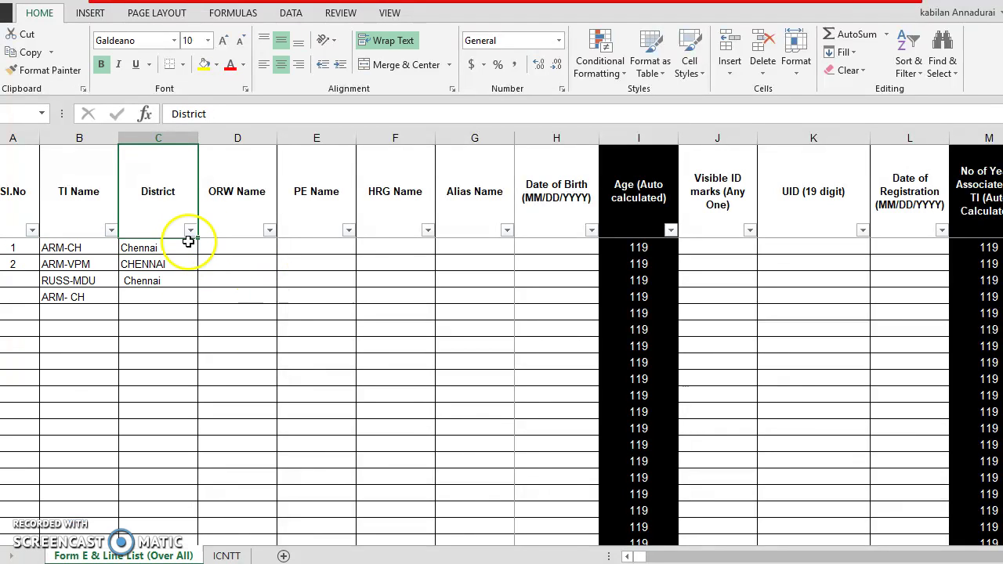
{"action": "left_click", "coordinate": [191, 229]}
{"action": "left_click", "coordinate": [230, 285]}
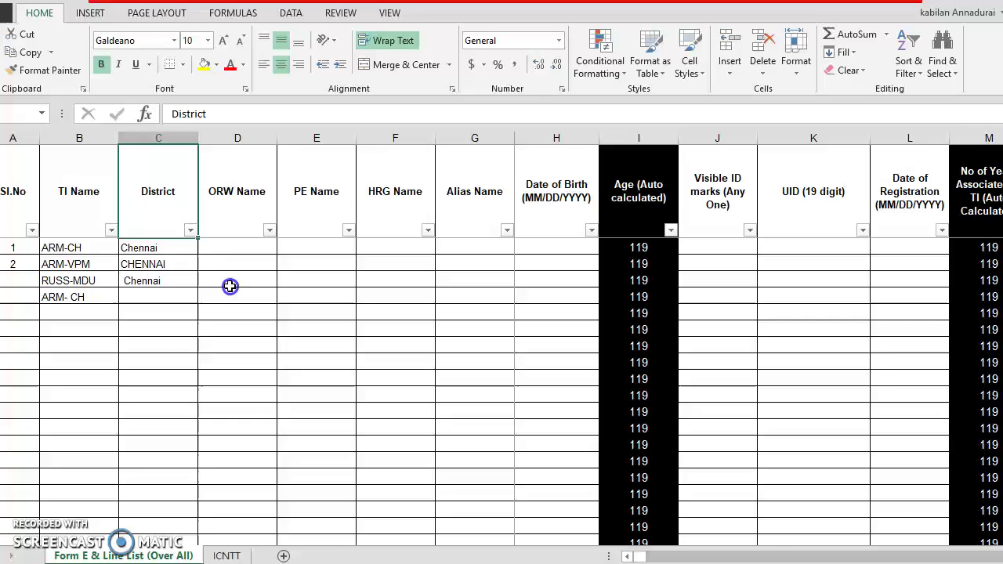
{"action": "left_click", "coordinate": [148, 249]}
{"action": "left_click", "coordinate": [164, 268]}
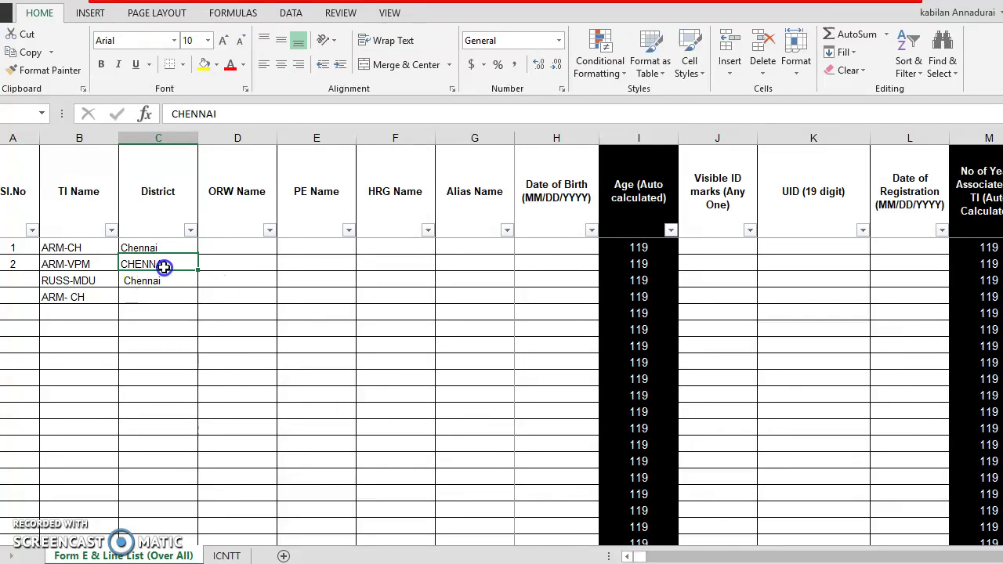
{"action": "left_click", "coordinate": [177, 247]}
{"action": "left_click", "coordinate": [188, 230]}
{"action": "left_click", "coordinate": [246, 250]}
{"action": "left_click_drag", "start_coordinate": [164, 280], "coordinate": [158, 269]}
Try left alignment on the third row's District entry and restore its original alignment
{"action": "left_click", "coordinate": [157, 279]}
{"action": "left_click", "coordinate": [266, 69]}
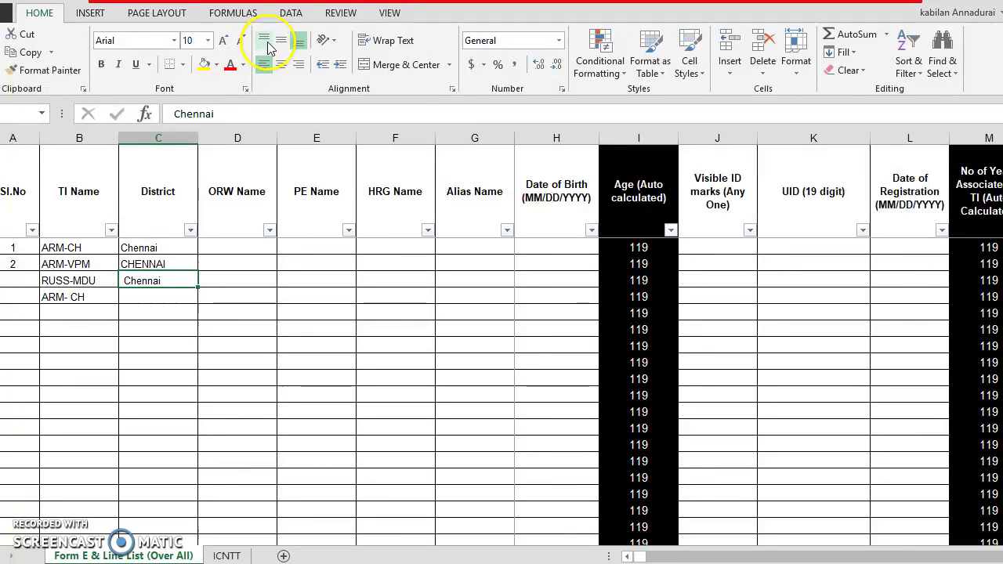
{"action": "left_click", "coordinate": [274, 47]}
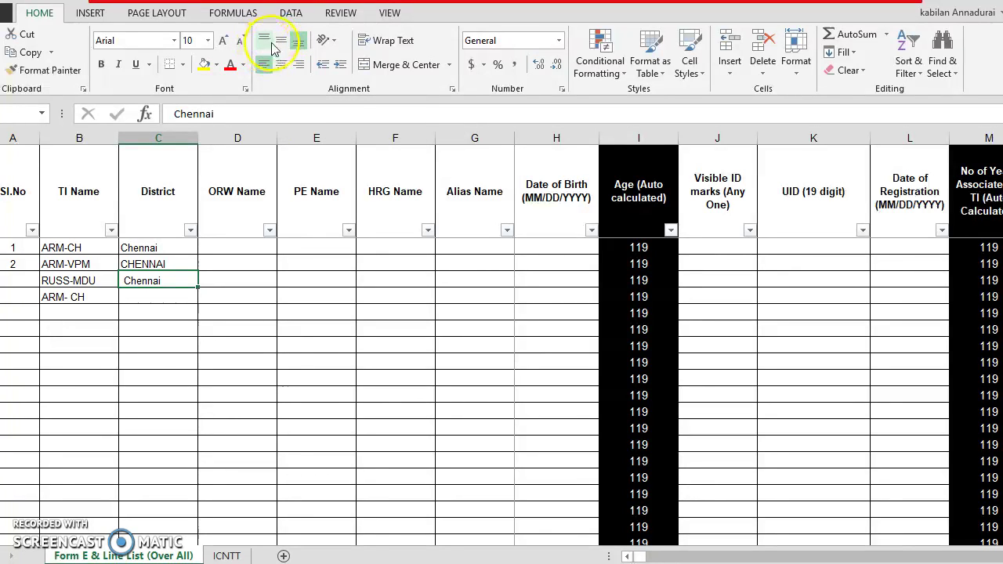
{"action": "left_click", "coordinate": [280, 43]}
{"action": "left_click", "coordinate": [265, 65]}
{"action": "left_click", "coordinate": [298, 42]}
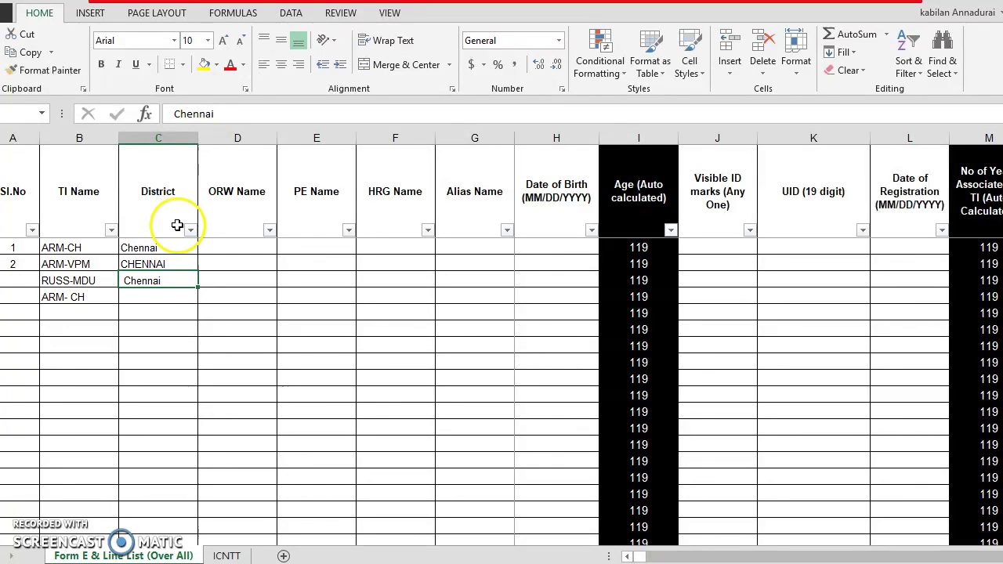
Enter the worker's name in the ORW Name column for serial number 2 and check that column's filter values
{"action": "left_click", "coordinate": [238, 263]}
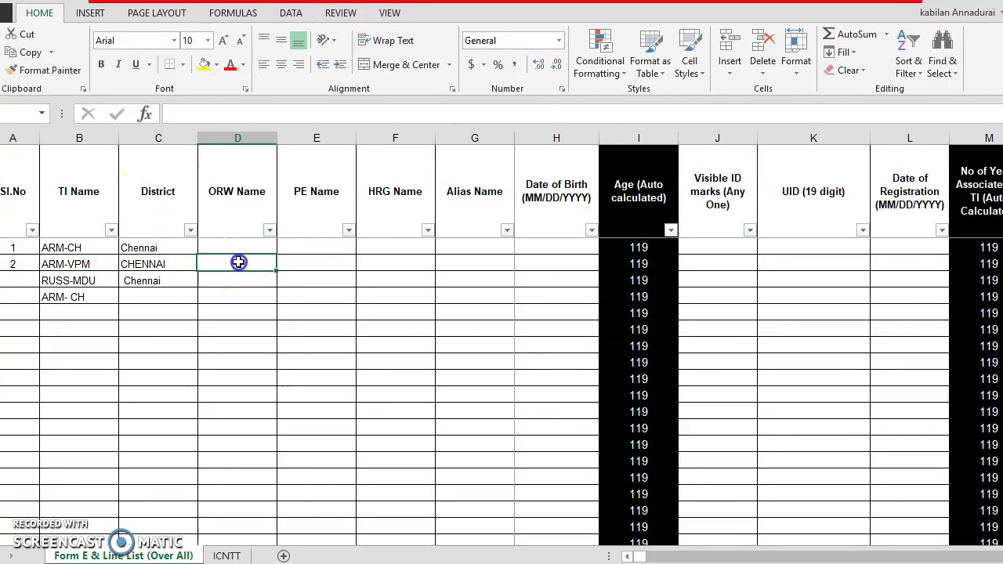
{"action": "left_click", "coordinate": [269, 229]}
{"action": "left_click", "coordinate": [270, 229]}
{"action": "left_click", "coordinate": [242, 249]}
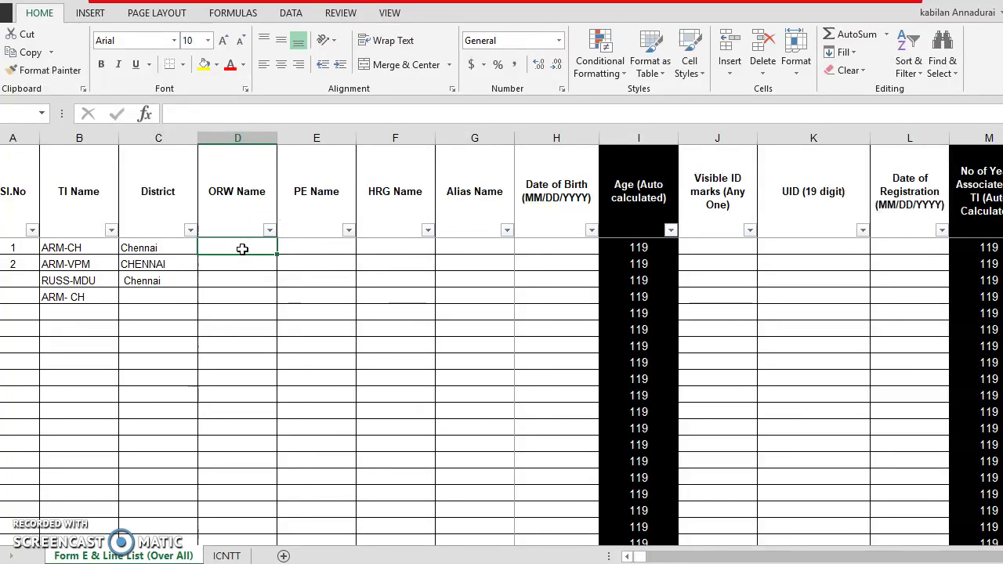
{"action": "left_click", "coordinate": [238, 264]}
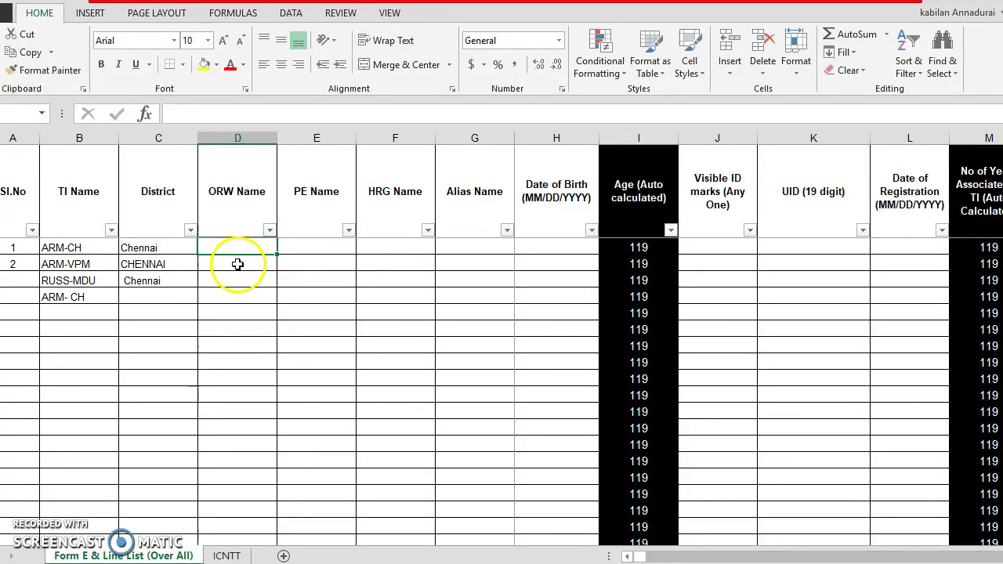
{"action": "type", "text": "Raja"}
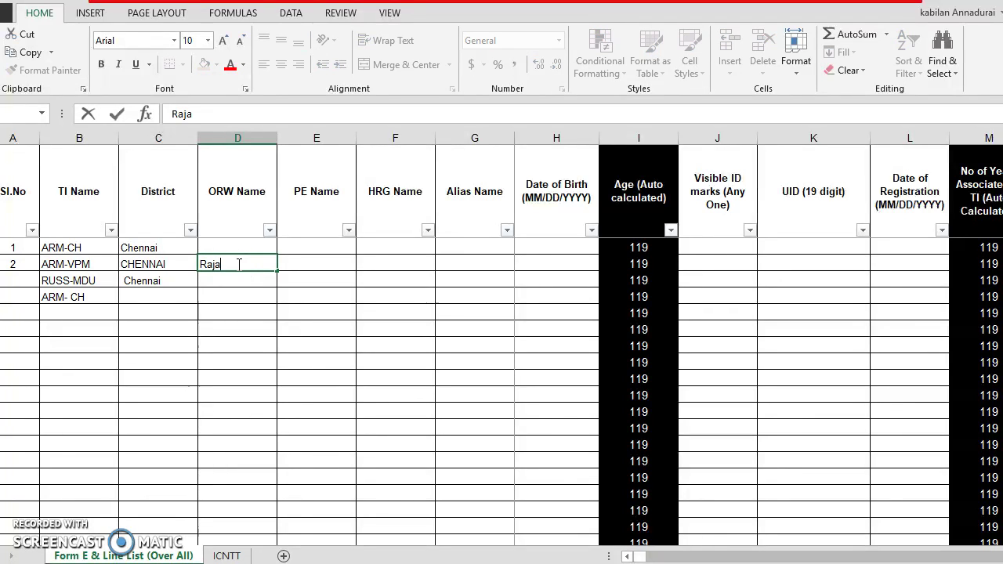
{"action": "key", "text": "ctrl+Return"}
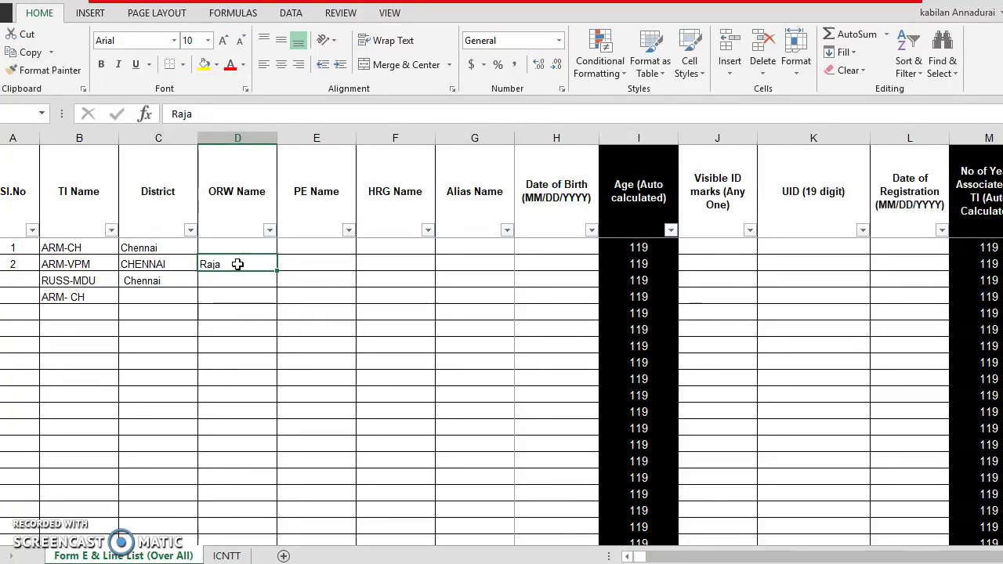
{"action": "left_click", "coordinate": [269, 230]}
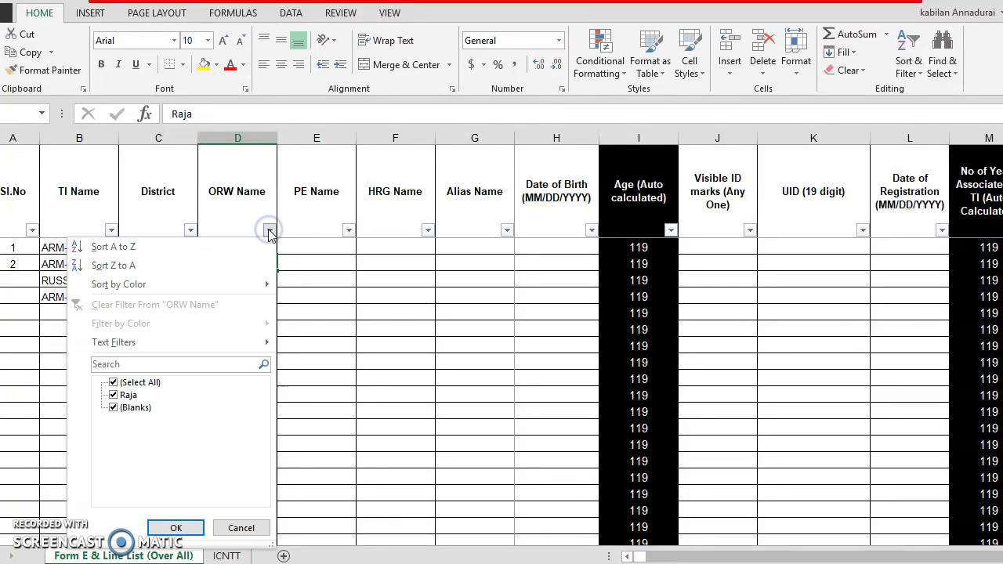
{"action": "left_click", "coordinate": [268, 231]}
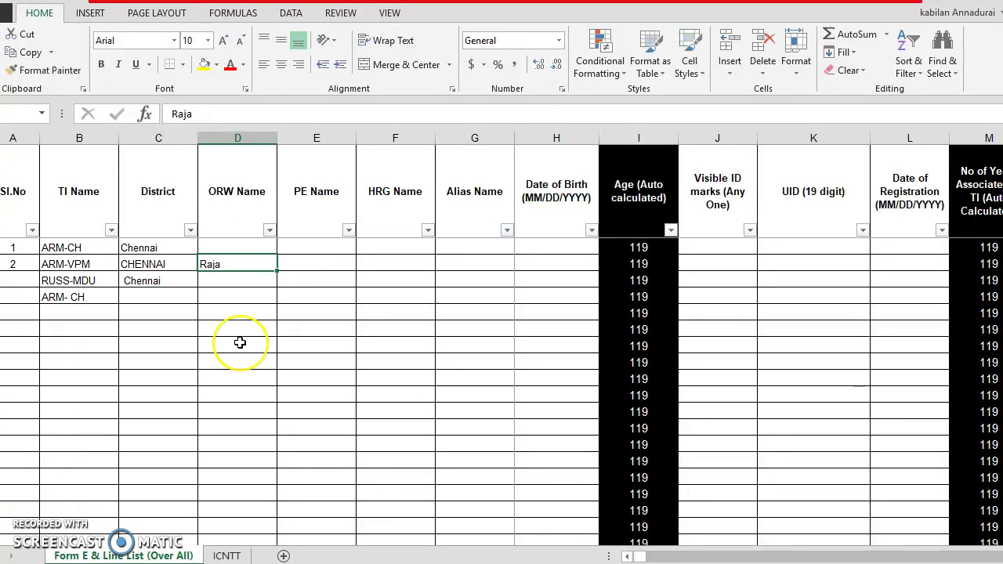
{"action": "left_click", "coordinate": [248, 280]}
{"action": "left_click", "coordinate": [248, 264]}
{"action": "left_click", "coordinate": [247, 284]}
{"action": "left_click", "coordinate": [246, 266]}
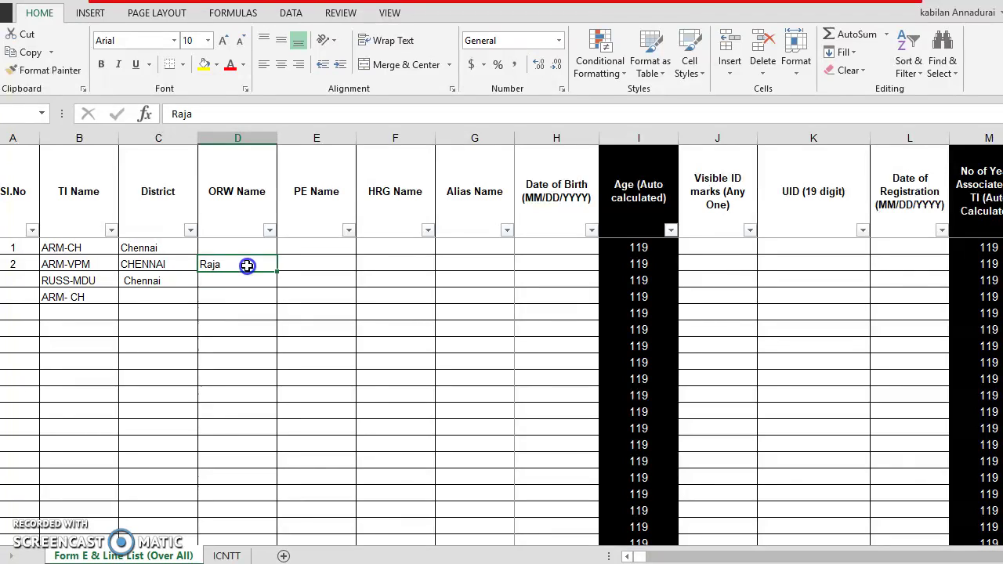
Replace all occurrences of the worker's name in the ORW Name column with a different worker's name and check serial number 2's entry
{"action": "left_click", "coordinate": [241, 138]}
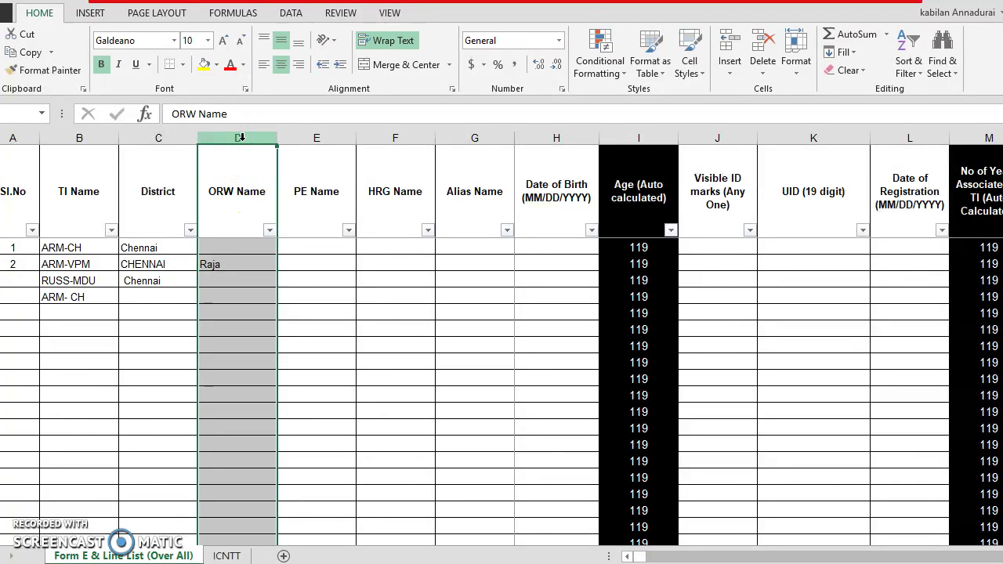
{"action": "key", "text": "ctrl+f"}
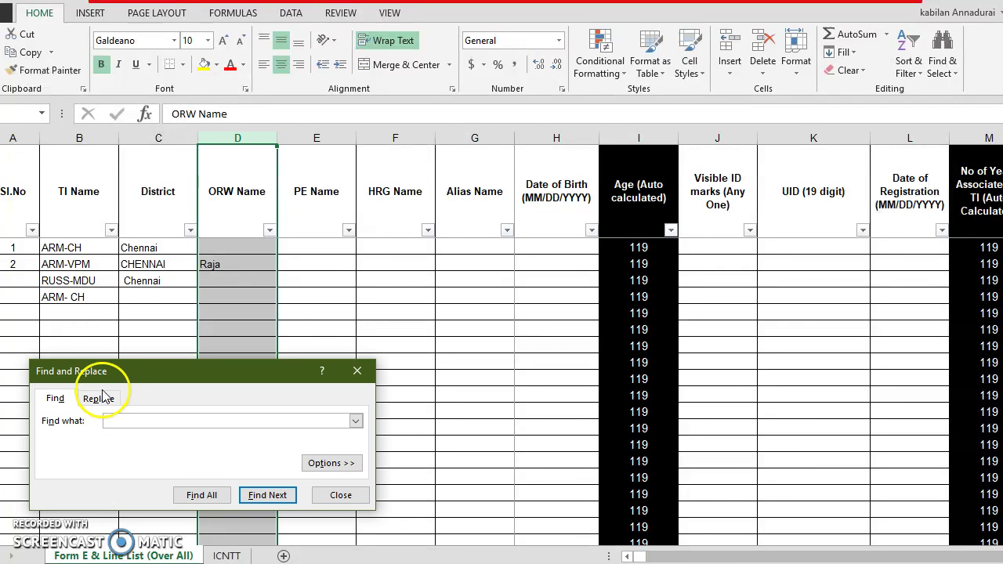
{"action": "left_click", "coordinate": [98, 399]}
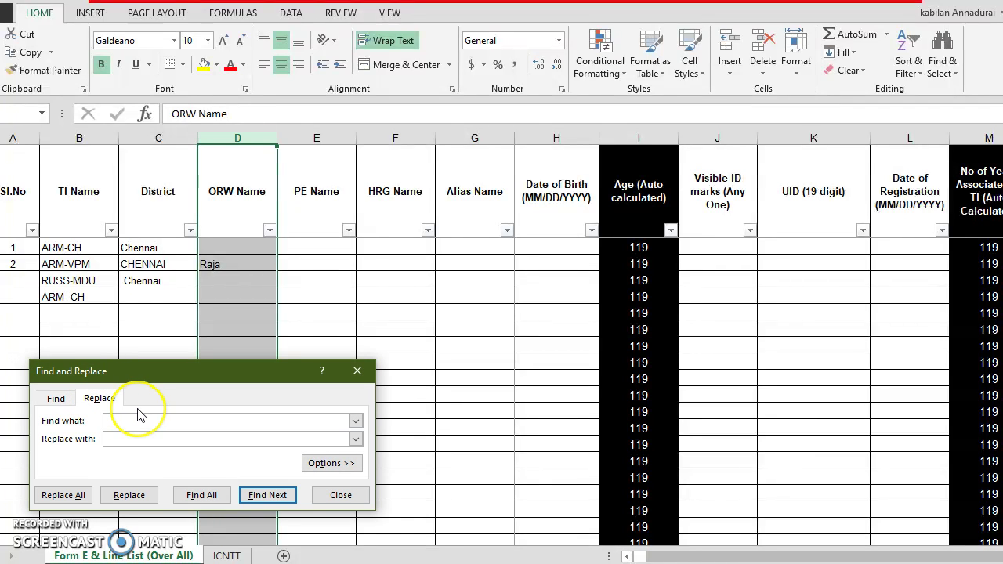
{"action": "type", "text": "Raja"}
{"action": "left_click", "coordinate": [142, 438]}
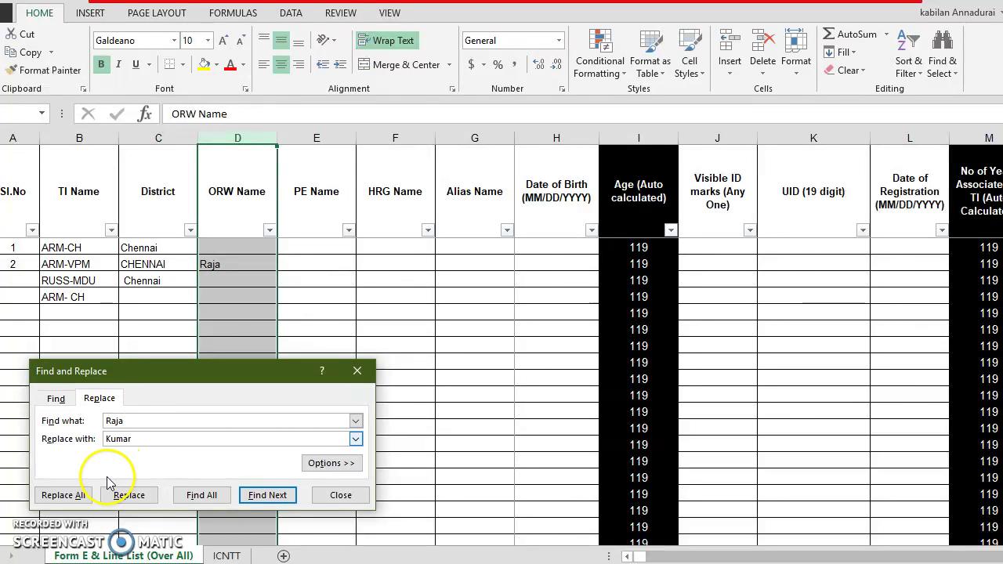
{"action": "left_click", "coordinate": [64, 494]}
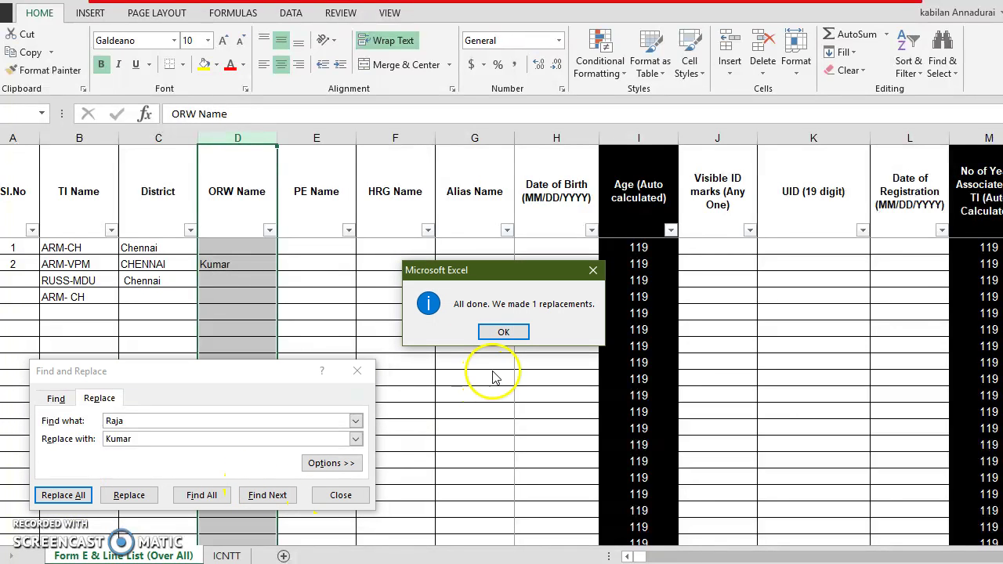
{"action": "left_click", "coordinate": [503, 331]}
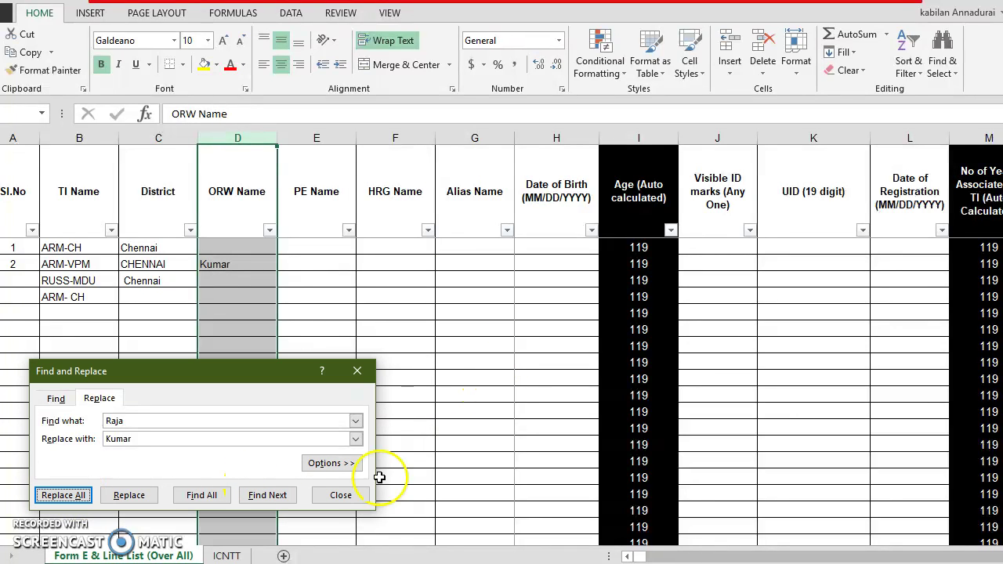
{"action": "left_click", "coordinate": [343, 500]}
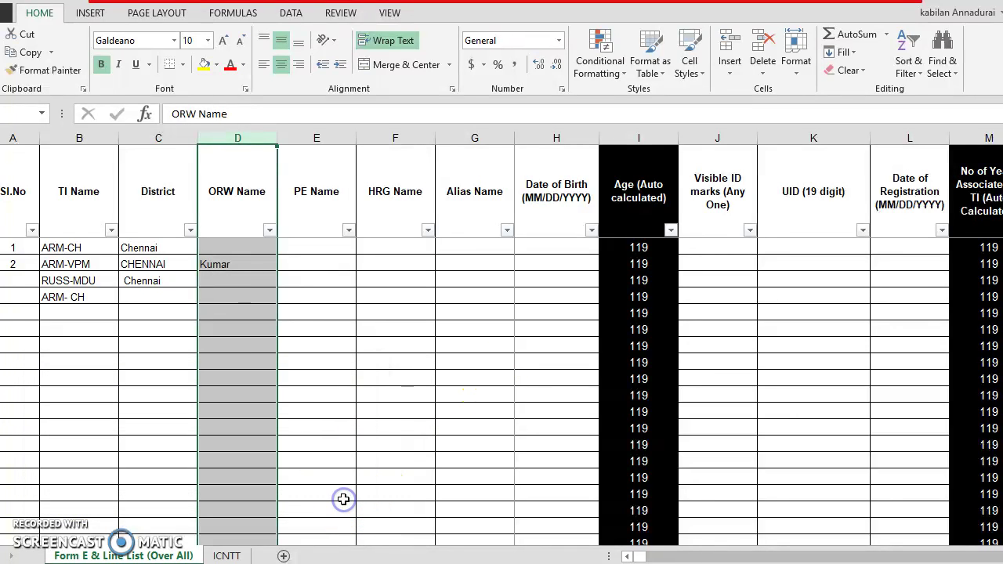
{"action": "left_click", "coordinate": [246, 261]}
{"action": "left_click", "coordinate": [245, 220]}
{"action": "left_click", "coordinate": [237, 285]}
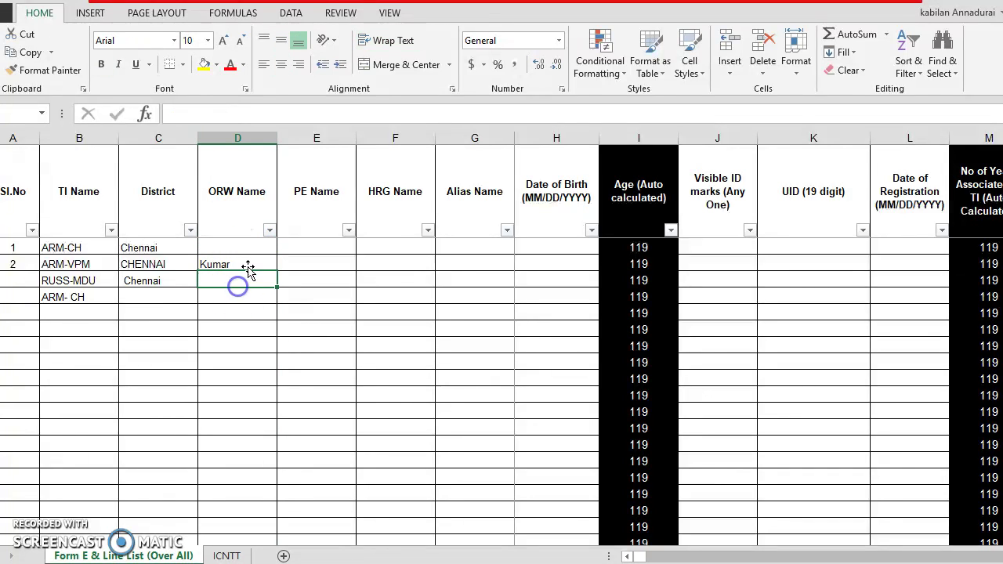
{"action": "left_click", "coordinate": [258, 262]}
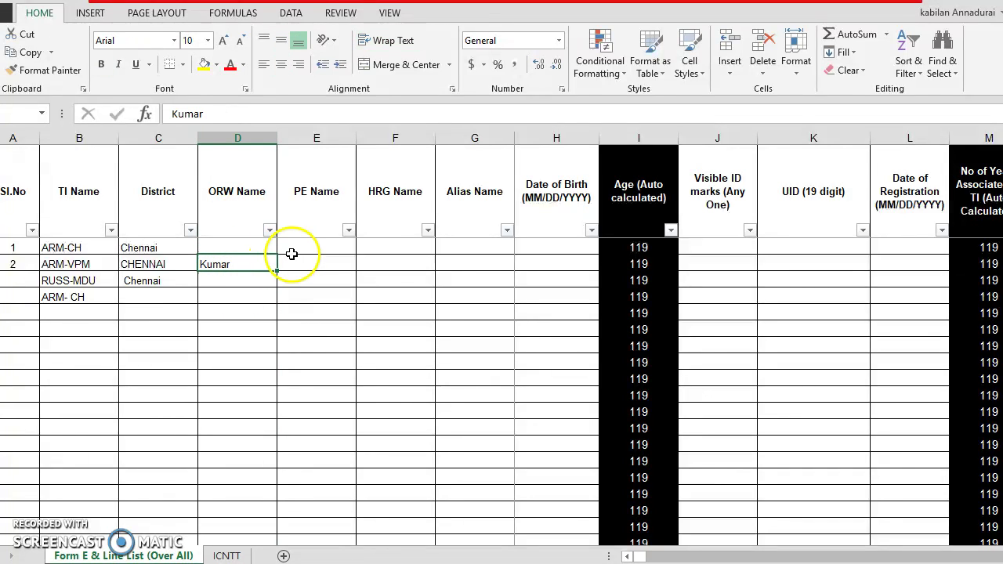
Check the PE Name column's filter values and close the list without applying a filter
{"action": "left_click", "coordinate": [307, 259]}
{"action": "left_click", "coordinate": [311, 209]}
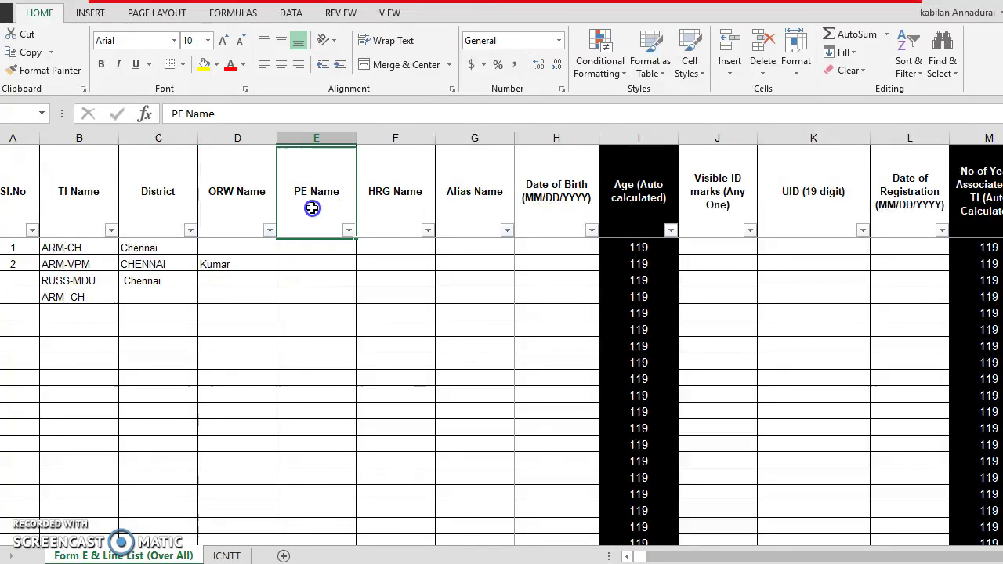
{"action": "left_click", "coordinate": [350, 231]}
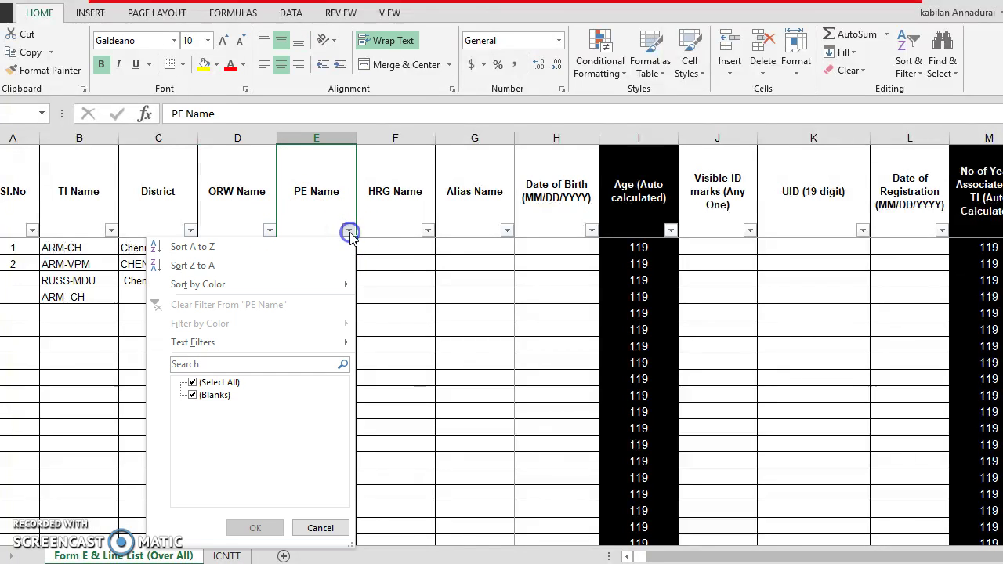
{"action": "left_click", "coordinate": [350, 232]}
{"action": "left_click", "coordinate": [350, 231]}
{"action": "left_click", "coordinate": [318, 528]}
{"action": "left_click", "coordinate": [332, 263]}
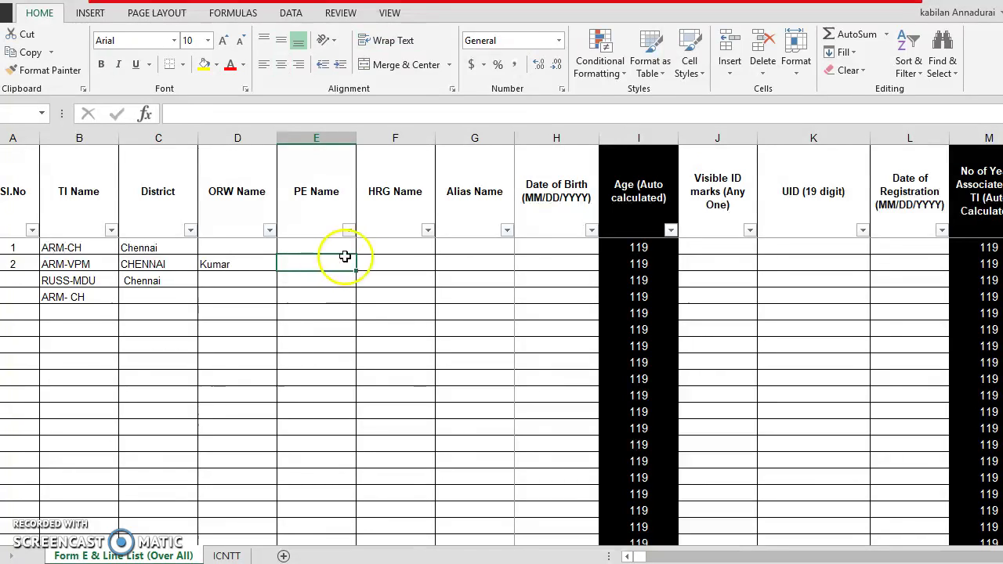
Examine the filter lists and empty entry rows of the HRG Name and Alias Name columns
{"action": "left_click", "coordinate": [427, 231]}
{"action": "left_click", "coordinate": [427, 230]}
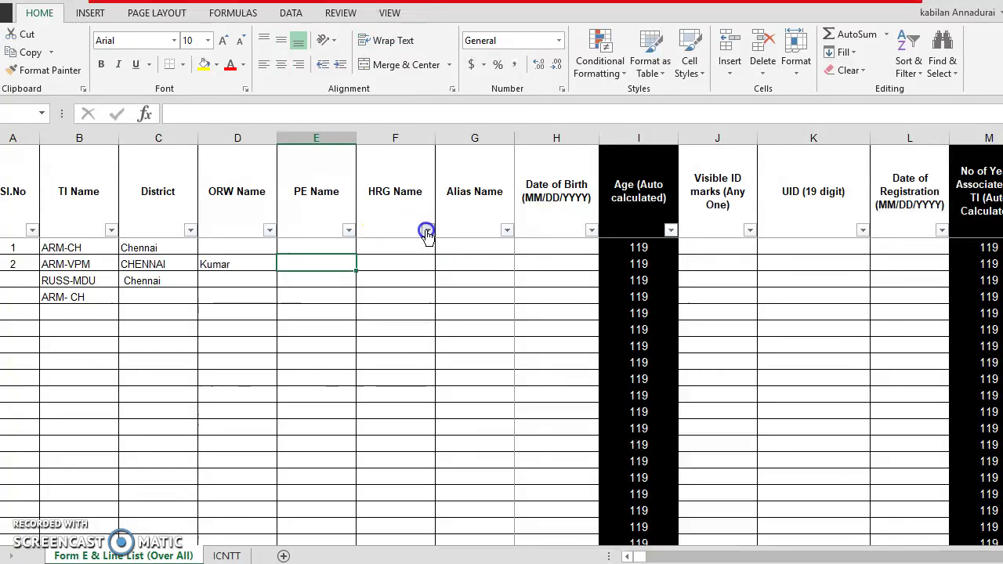
{"action": "left_click", "coordinate": [410, 296]}
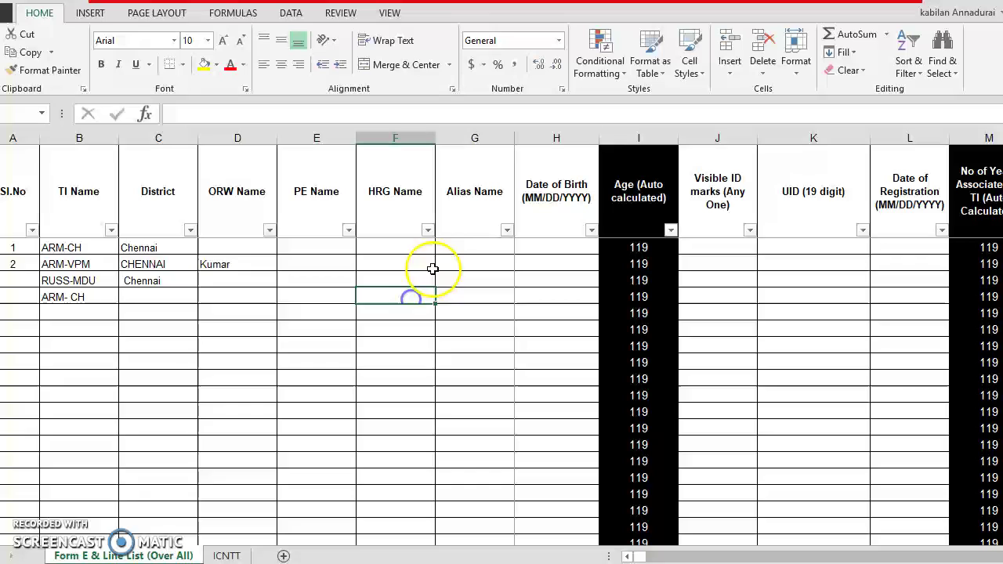
{"action": "left_click", "coordinate": [427, 231]}
{"action": "left_click", "coordinate": [473, 265]}
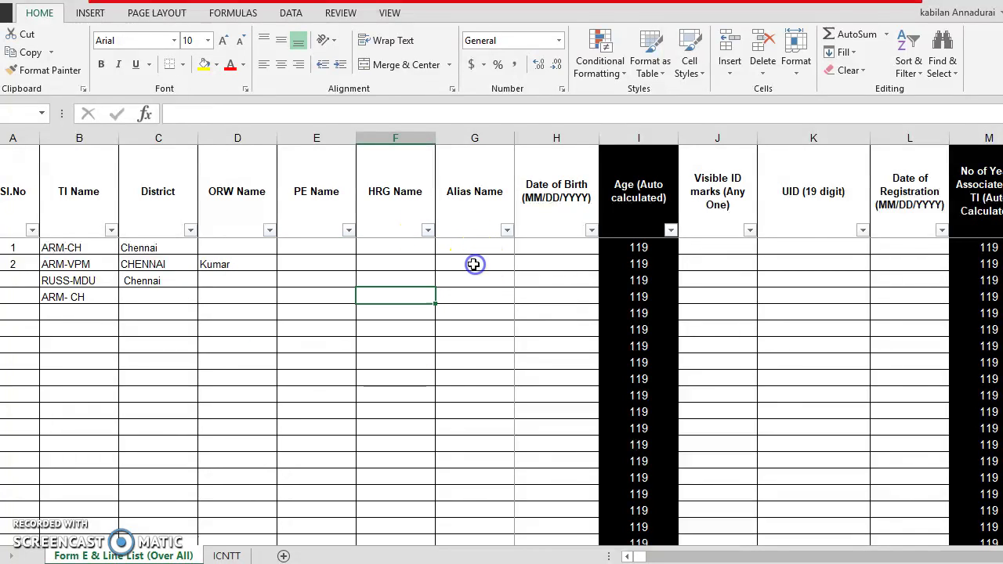
{"action": "left_click", "coordinate": [430, 230]}
{"action": "left_click", "coordinate": [430, 231]}
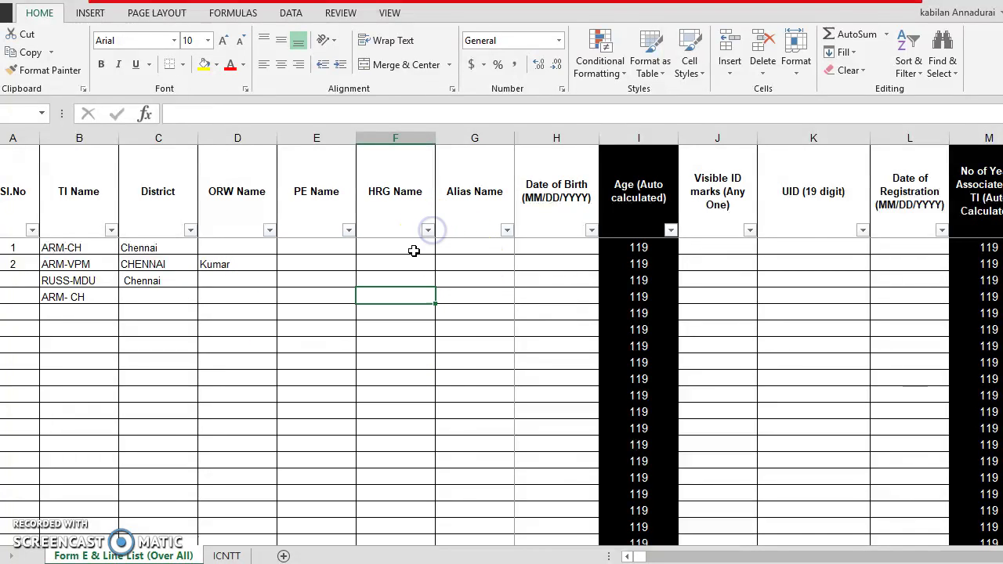
{"action": "left_click_drag", "start_coordinate": [412, 249], "coordinate": [412, 283]}
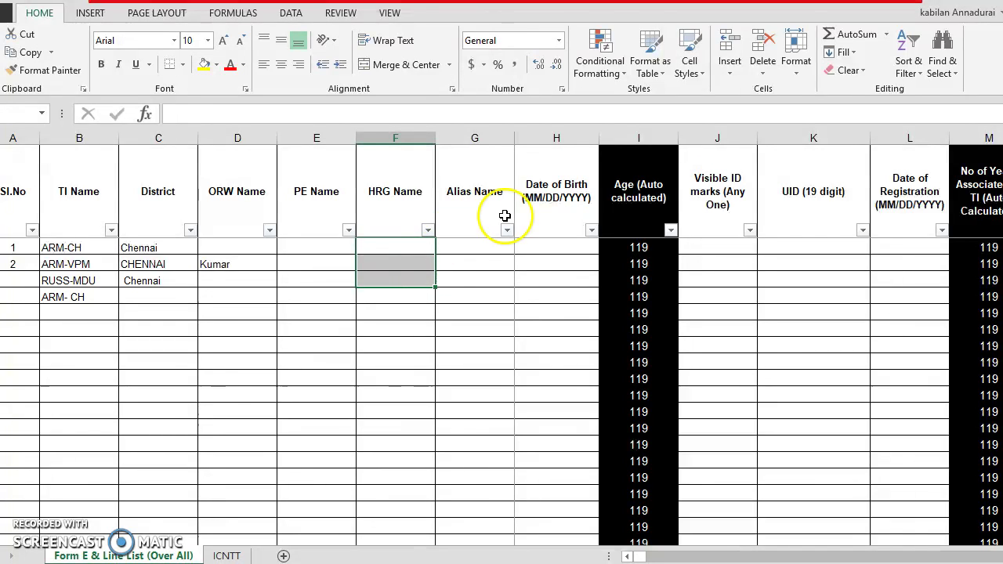
{"action": "left_click", "coordinate": [507, 229]}
{"action": "left_click", "coordinate": [507, 230]}
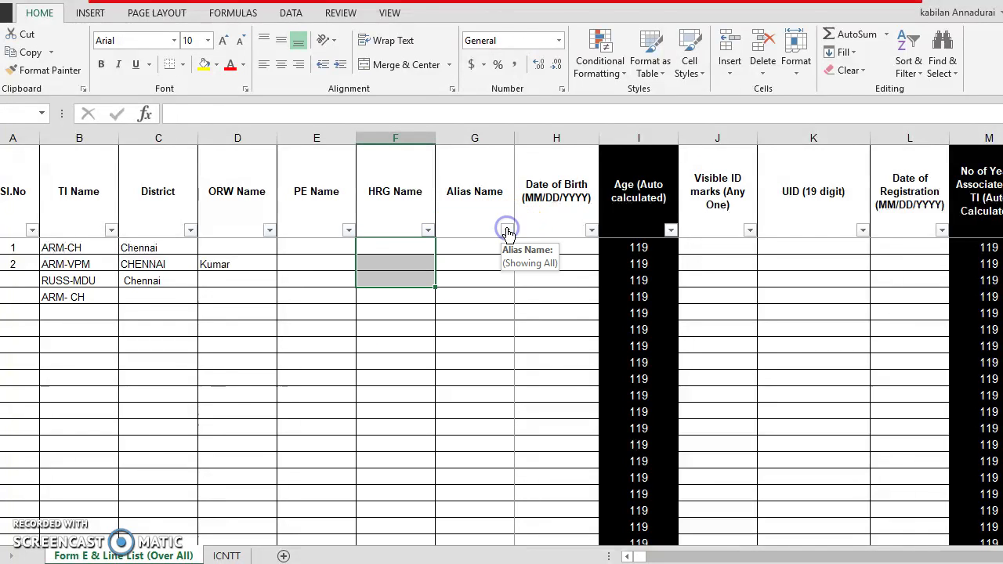
{"action": "left_click", "coordinate": [489, 279]}
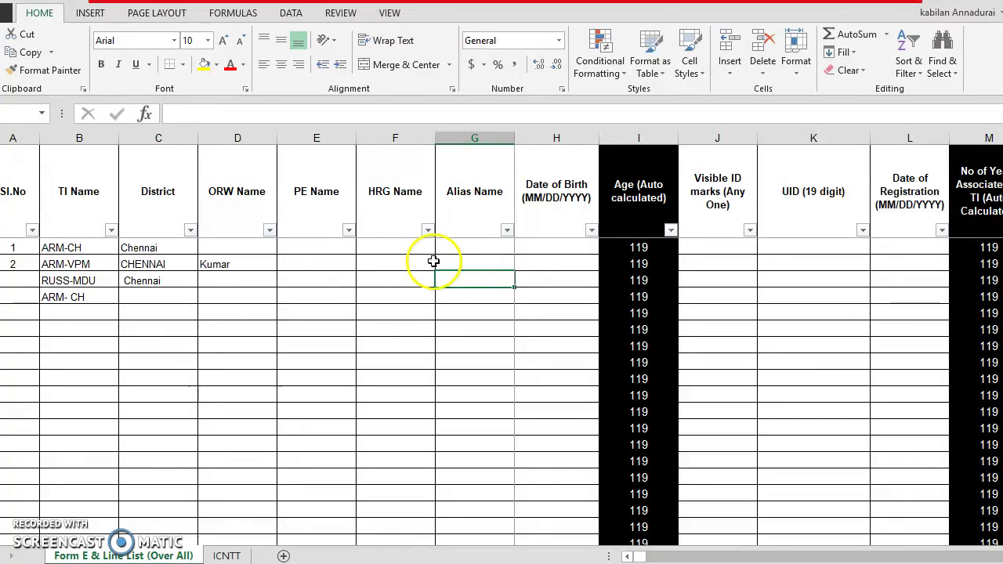
{"action": "left_click", "coordinate": [411, 263]}
{"action": "left_click", "coordinate": [428, 230]}
{"action": "left_click", "coordinate": [428, 229]}
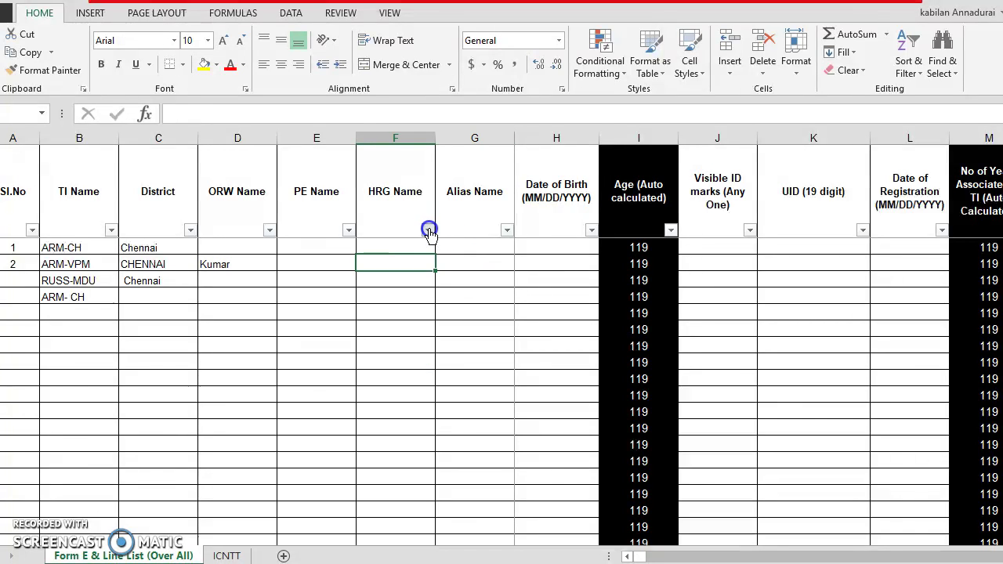
Enter two spellings of the same person's name in the third and fourth rows of the HRG Name column
{"action": "left_click", "coordinate": [413, 284]}
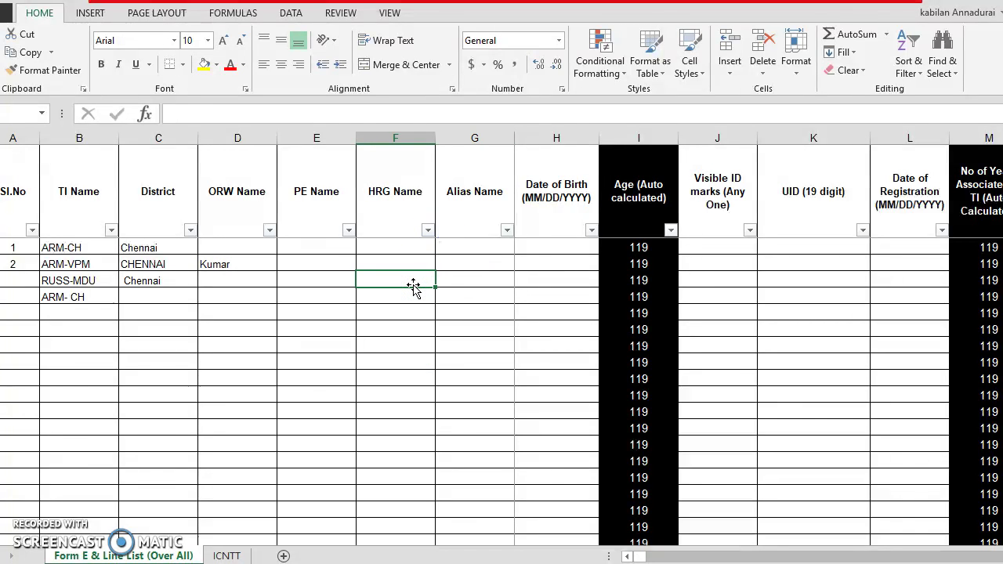
{"action": "type", "text": "Sent"}
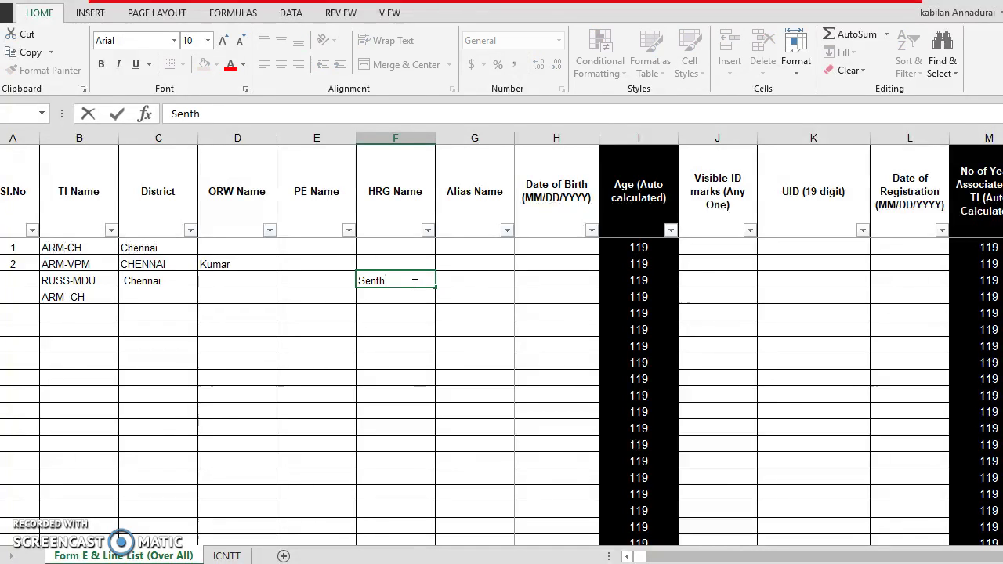
{"action": "type", "text": "il"}
{"action": "key", "text": "Return"}
{"action": "type", "text": "S"}
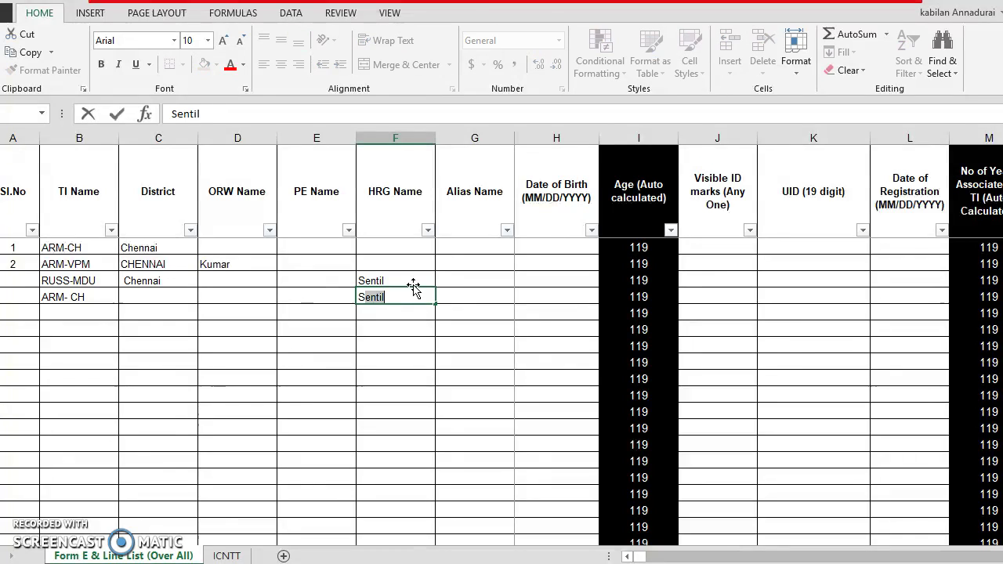
{"action": "key", "text": "Return"}
{"action": "key", "text": "Up"}
{"action": "key", "text": "Down"}
{"action": "key", "text": "Down"}
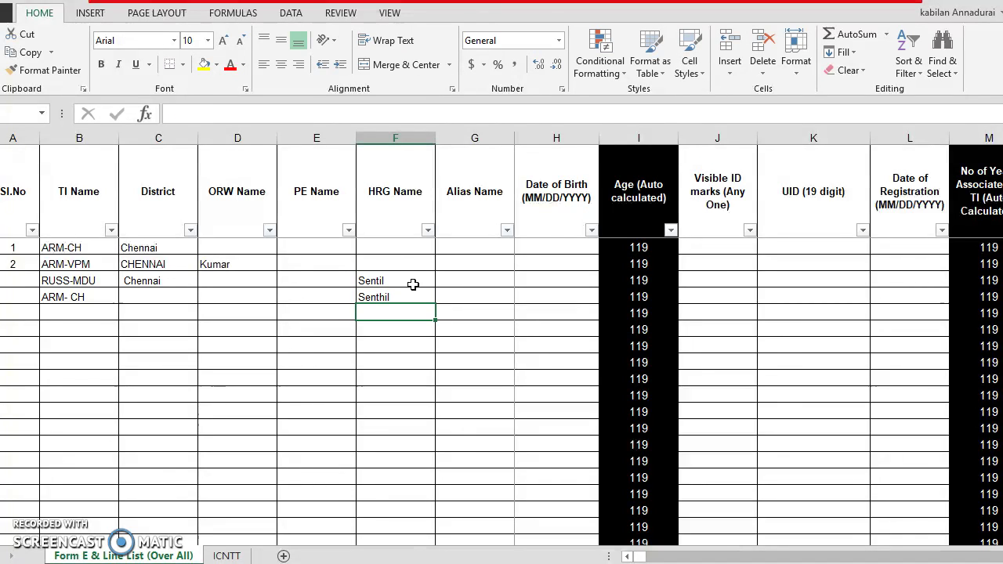
Compare the HRG Name column's filter values with the two differently spelled names in the third and fourth rows
{"action": "left_click", "coordinate": [428, 229]}
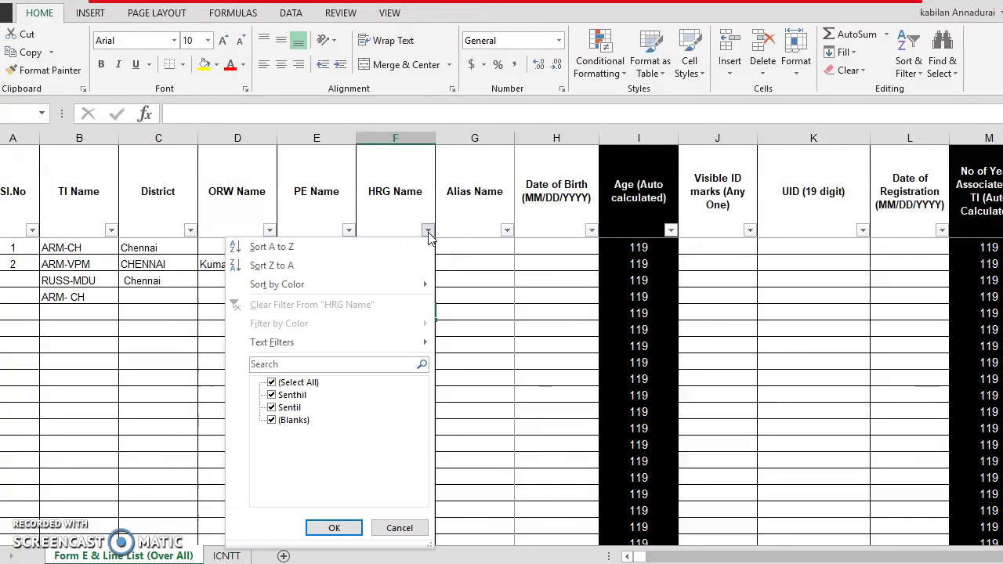
{"action": "left_click", "coordinate": [427, 229]}
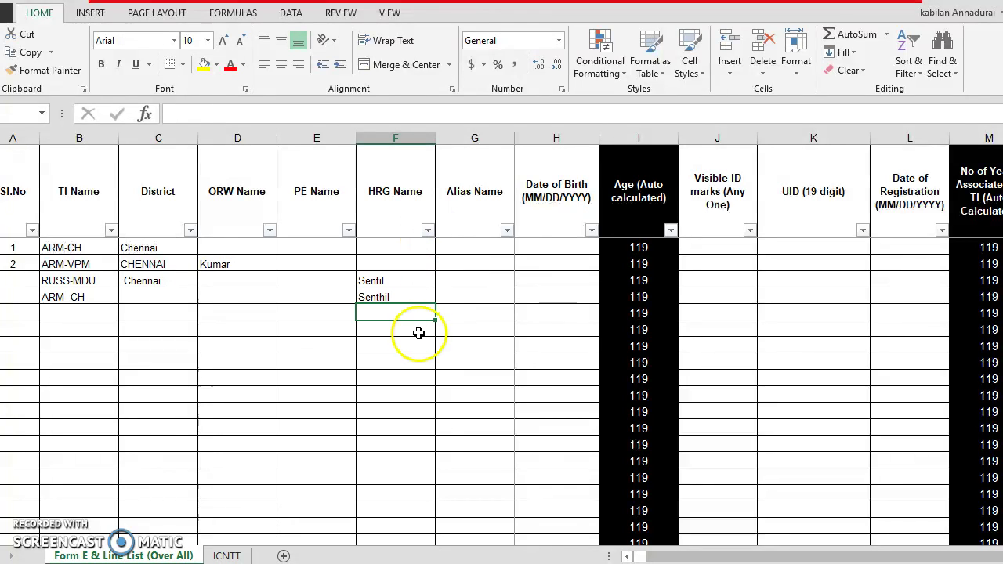
{"action": "left_click", "coordinate": [419, 280]}
{"action": "left_click", "coordinate": [409, 298]}
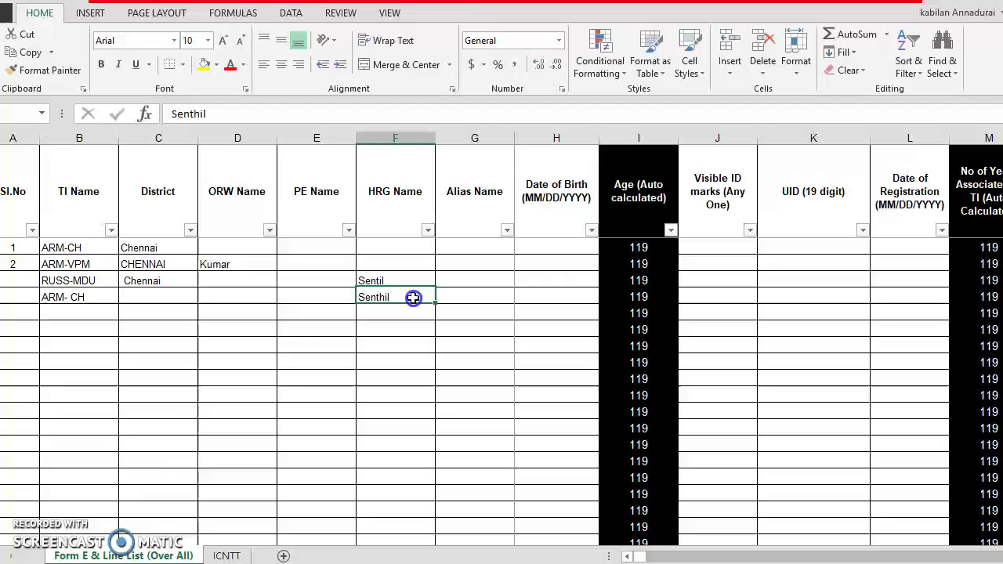
Enter a date of birth for serial number 1 in MM/DD/YYYY format and check the stored date
{"action": "left_click", "coordinate": [475, 250]}
{"action": "left_click", "coordinate": [553, 248]}
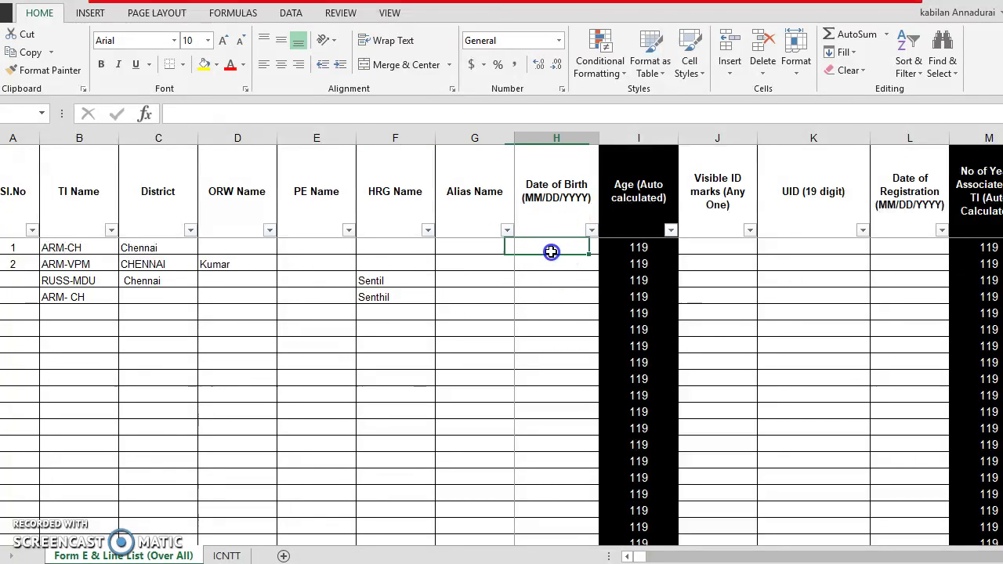
{"action": "type", "text": "01/22/2019"}
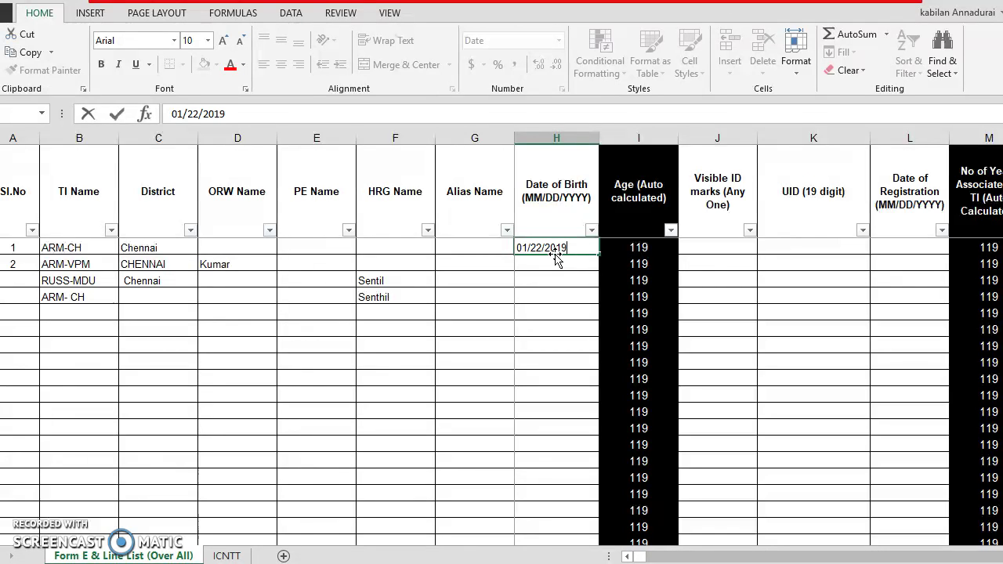
{"action": "key", "text": "Return"}
{"action": "left_click", "coordinate": [557, 247]}
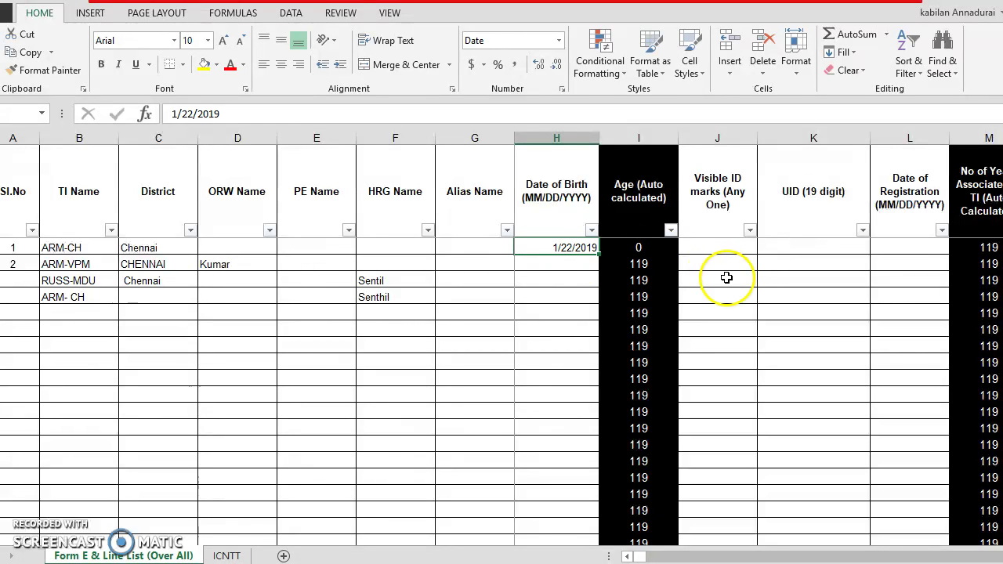
Change only the year of serial number 1's date of birth to an earlier one
{"action": "left_click", "coordinate": [358, 111]}
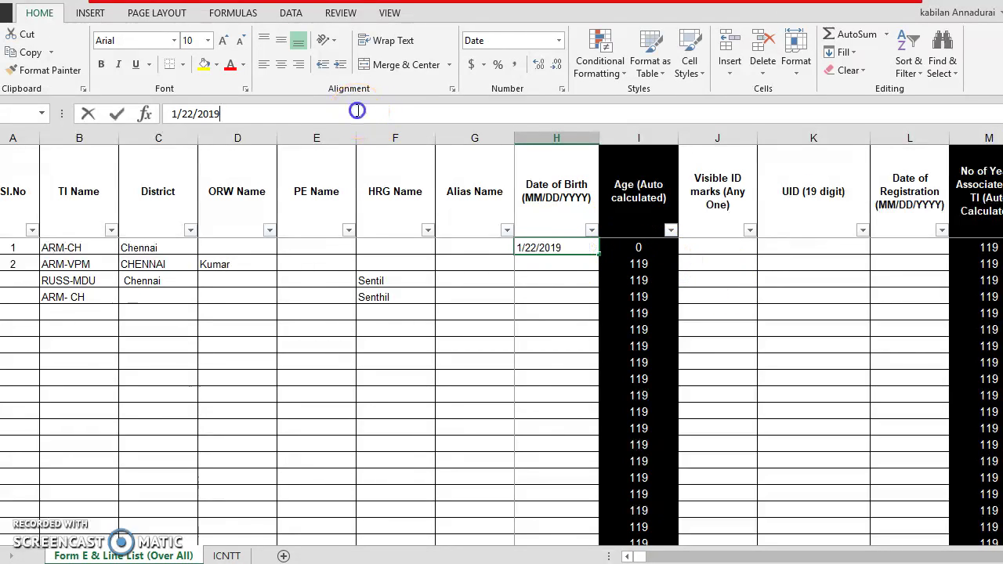
{"action": "key", "text": "BackSpace"}
{"action": "type", "text": "0"}
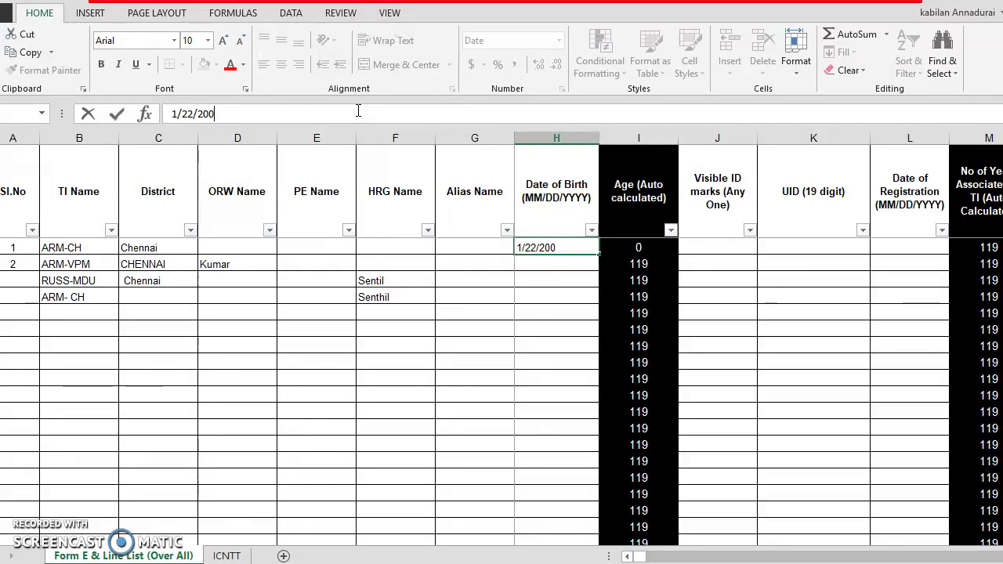
{"action": "key", "text": "Return"}
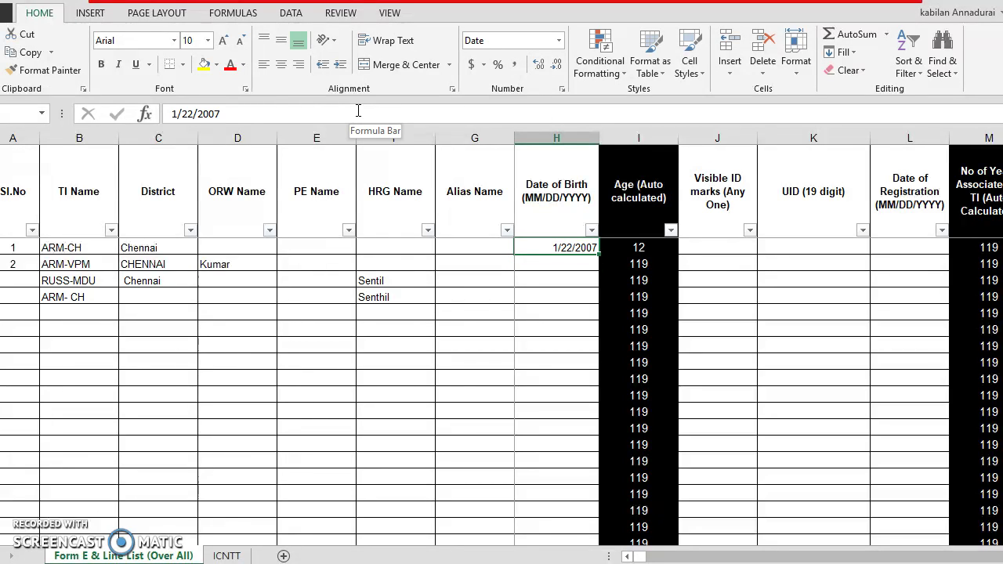
{"action": "left_click", "coordinate": [552, 267]}
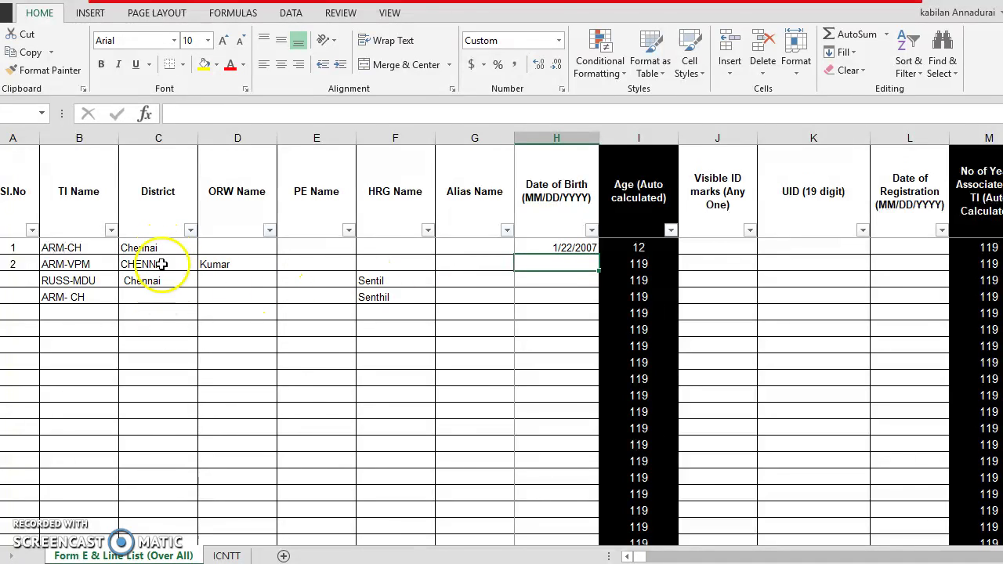
Review the columns from District through Date of Birth and the age formula in serial number 2's row
{"action": "left_click", "coordinate": [169, 327]}
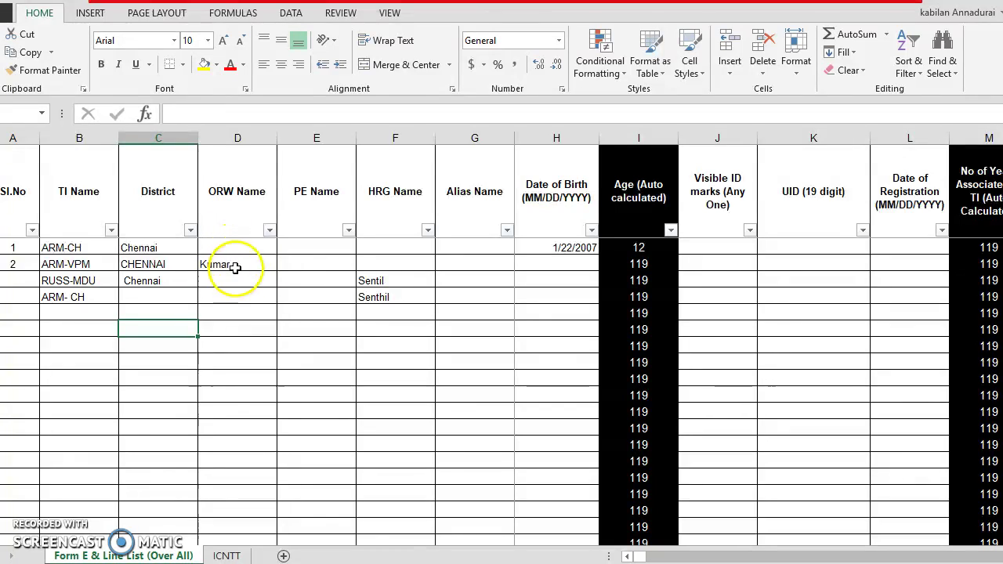
{"action": "left_click", "coordinate": [312, 282]}
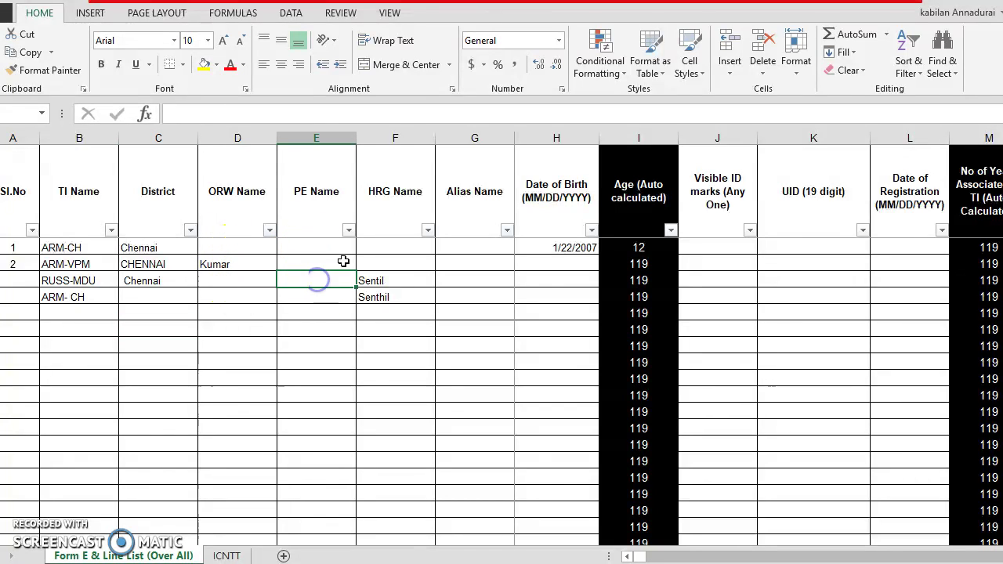
{"action": "left_click", "coordinate": [390, 292]}
{"action": "left_click", "coordinate": [472, 259]}
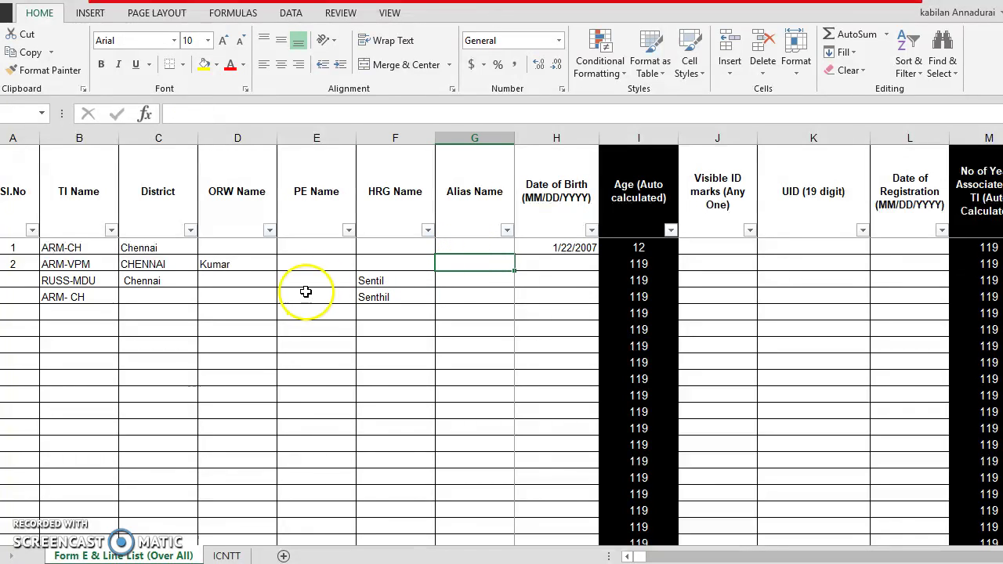
{"action": "left_click", "coordinate": [403, 278]}
{"action": "left_click", "coordinate": [486, 266]}
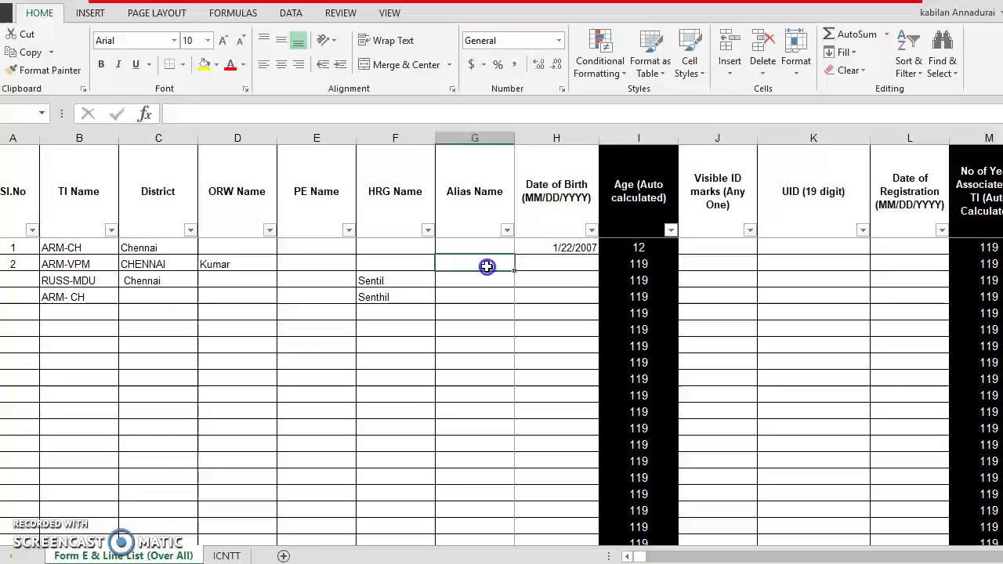
{"action": "left_click", "coordinate": [547, 263]}
{"action": "key", "text": "Right"}
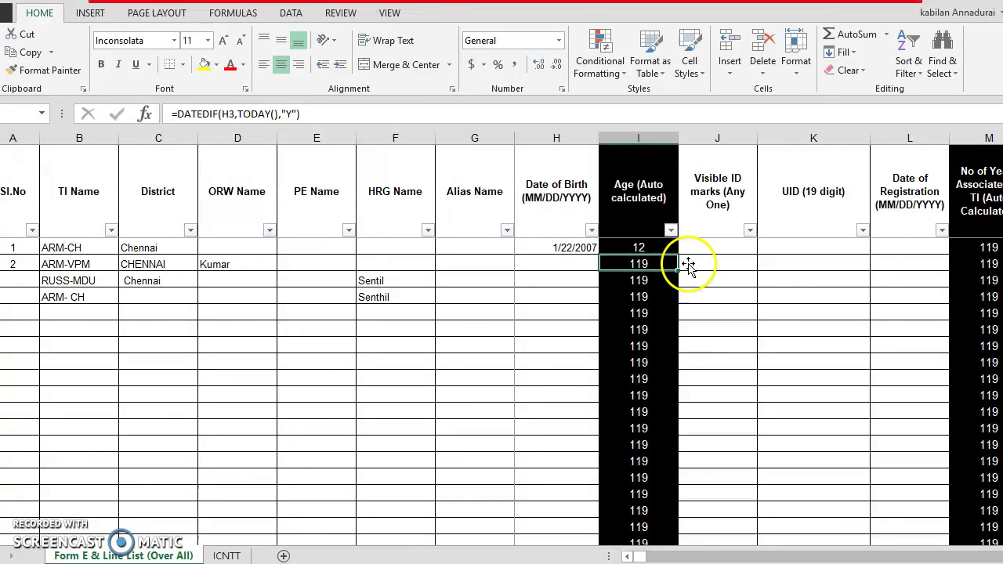
Examine the Visible ID marks (Any One) column, including its filter and entry cells
{"action": "left_click", "coordinate": [742, 251]}
{"action": "key", "text": "Right"}
{"action": "key", "text": "Right"}
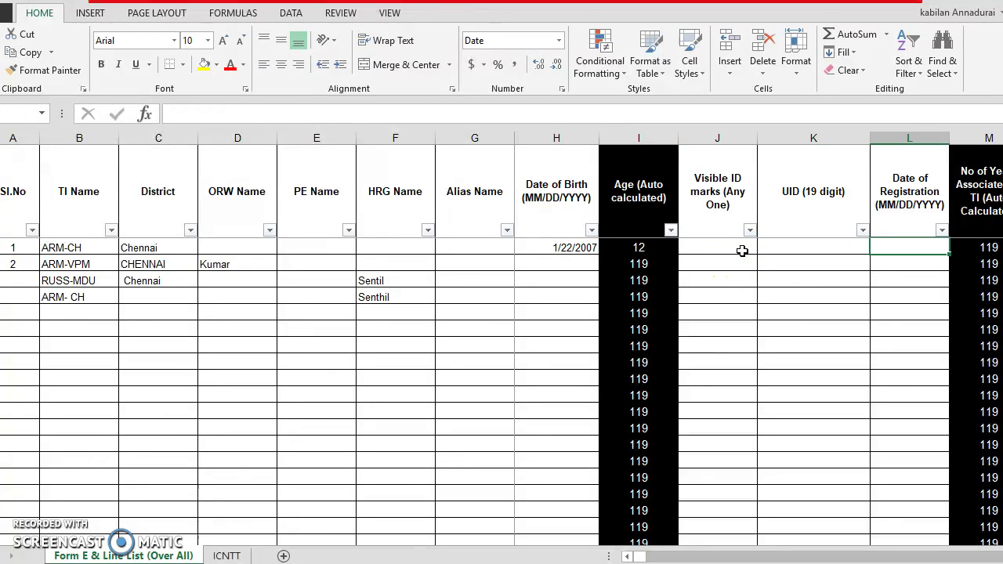
{"action": "left_click", "coordinate": [750, 230]}
{"action": "left_click", "coordinate": [750, 229]}
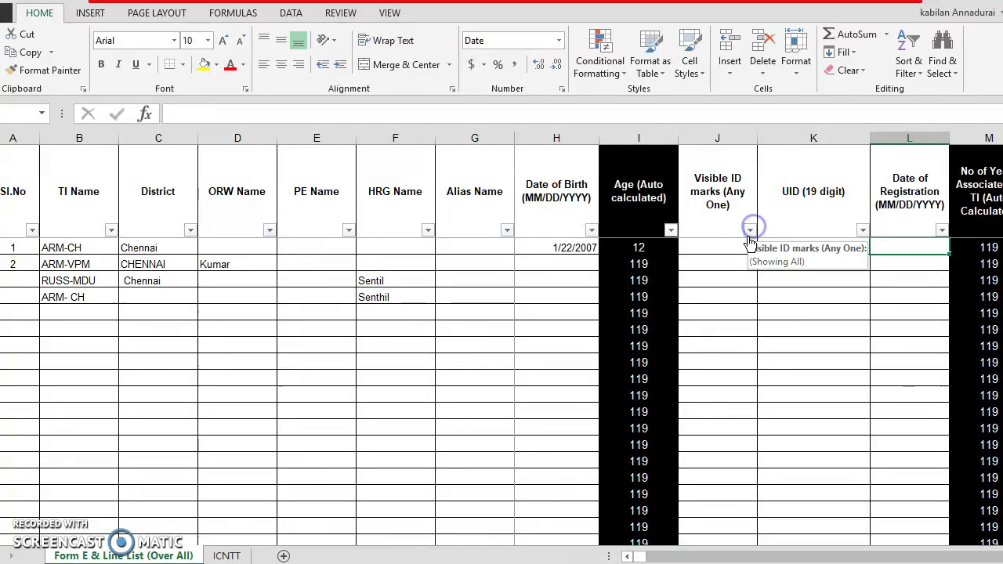
{"action": "left_click", "coordinate": [724, 249]}
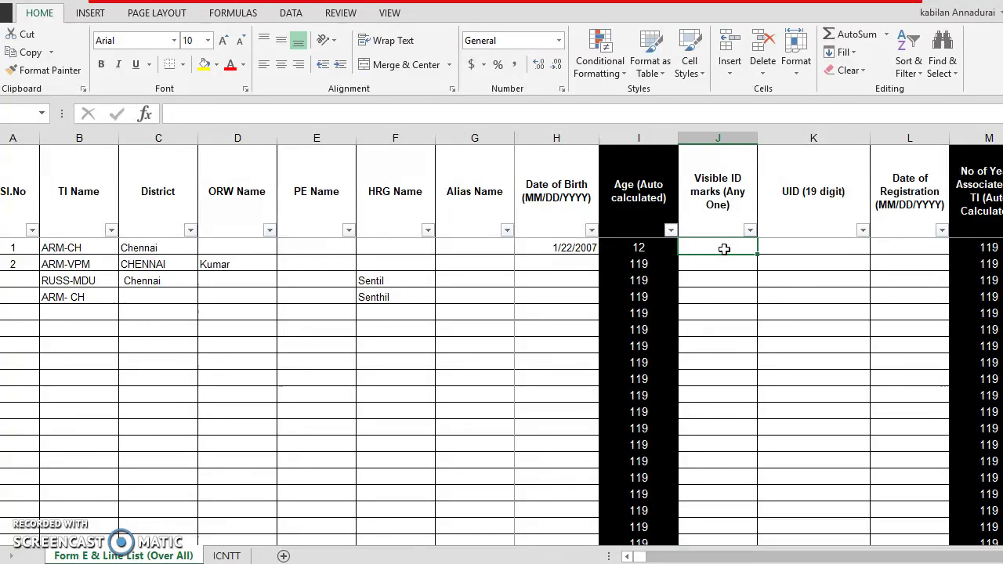
{"action": "key", "text": "Down"}
{"action": "key", "text": "Down"}
{"action": "key", "text": "Down"}
{"action": "key", "text": "Down"}
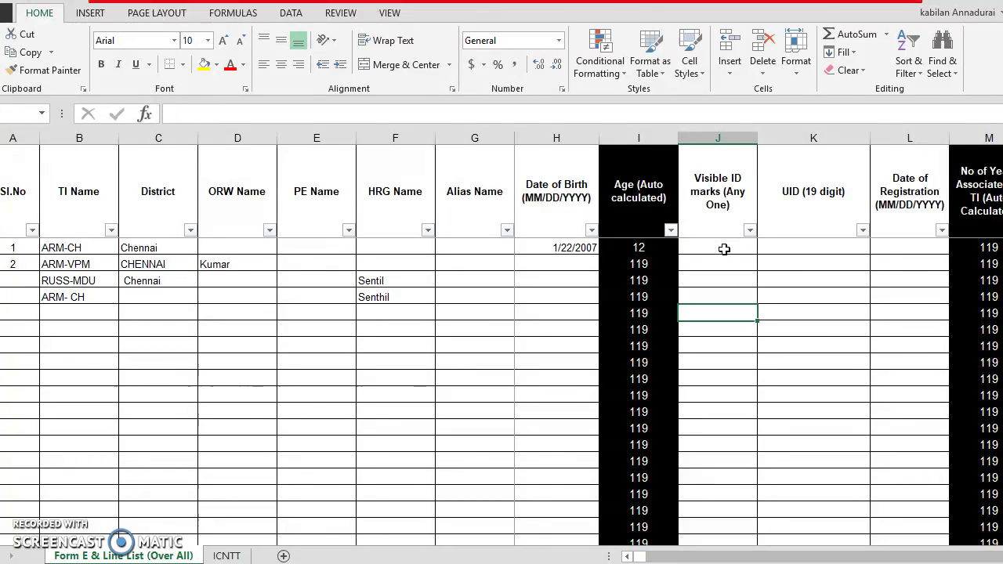
{"action": "key", "text": "Right"}
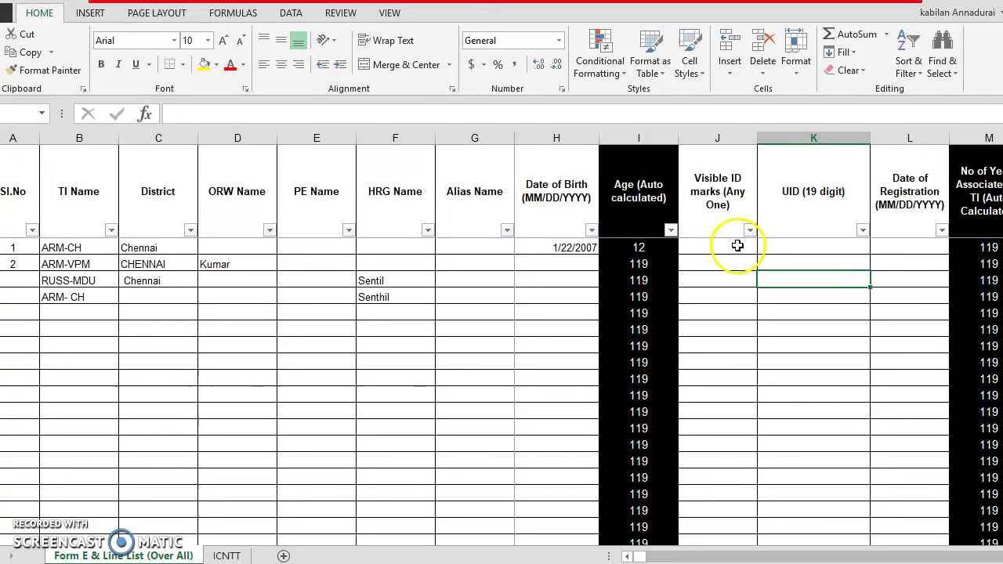
{"action": "left_click", "coordinate": [738, 246]}
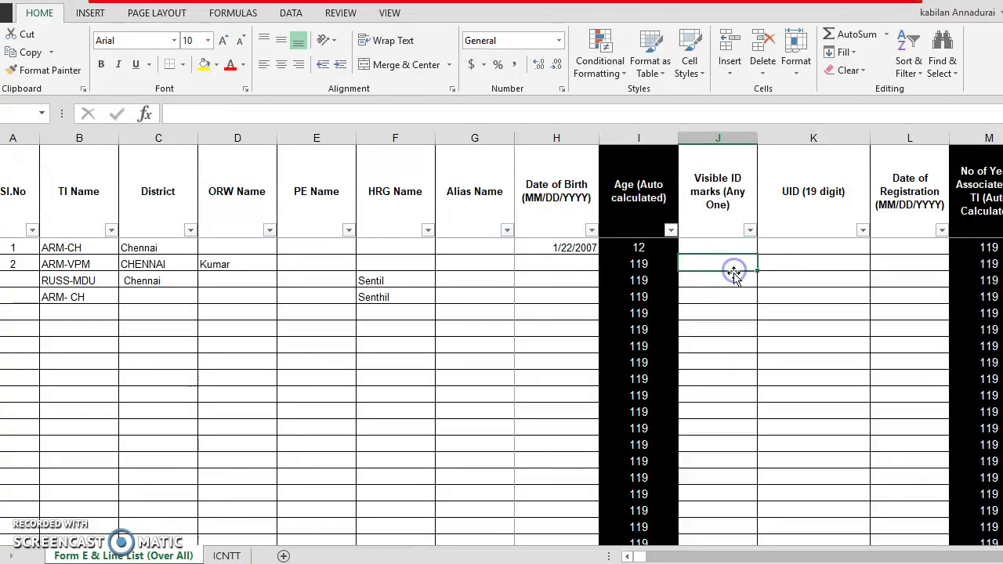
{"action": "left_click", "coordinate": [721, 246]}
Check the filter values of the UID (19 digit) column
{"action": "left_click", "coordinate": [804, 251]}
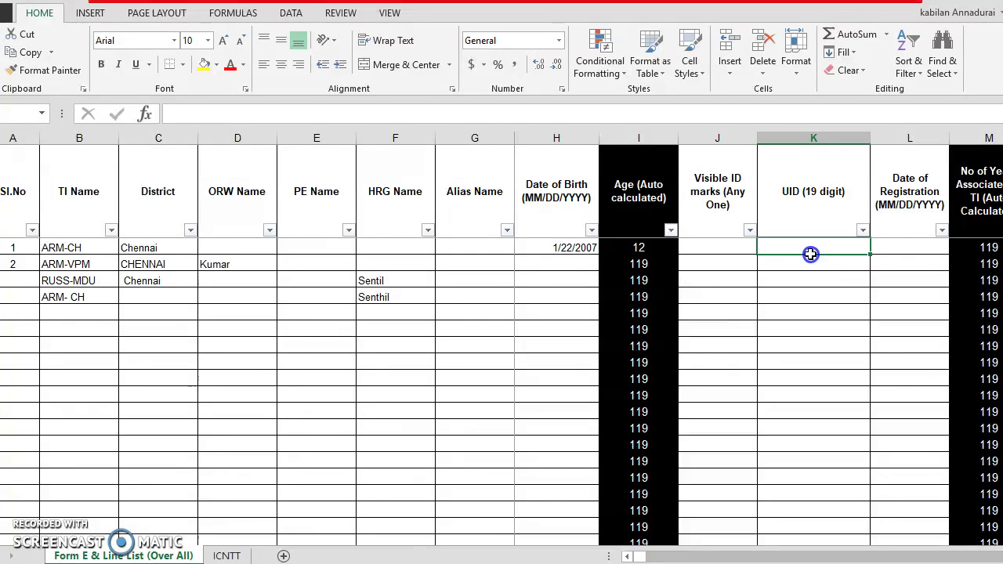
{"action": "left_click", "coordinate": [807, 249]}
{"action": "left_click", "coordinate": [862, 230]}
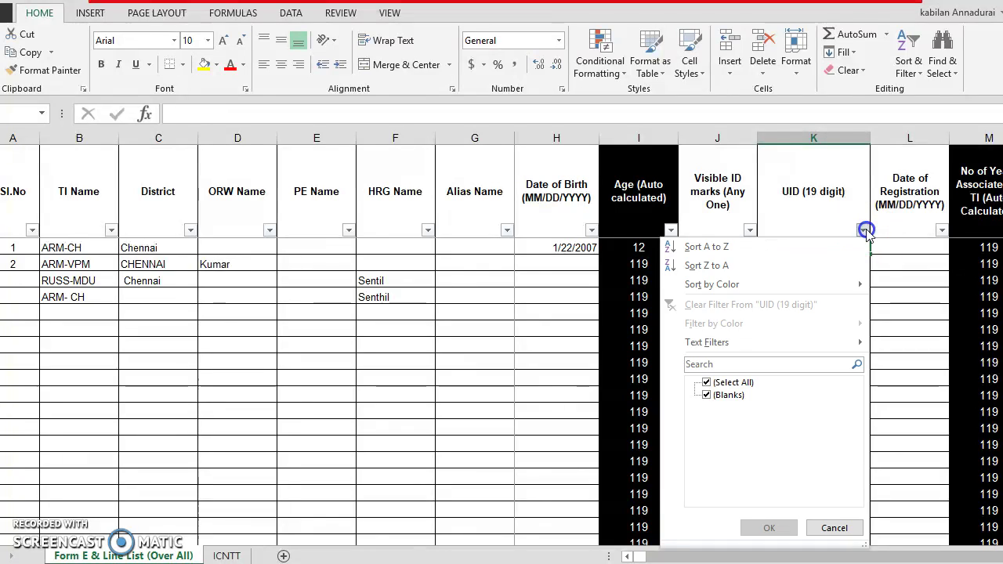
{"action": "left_click", "coordinate": [864, 231]}
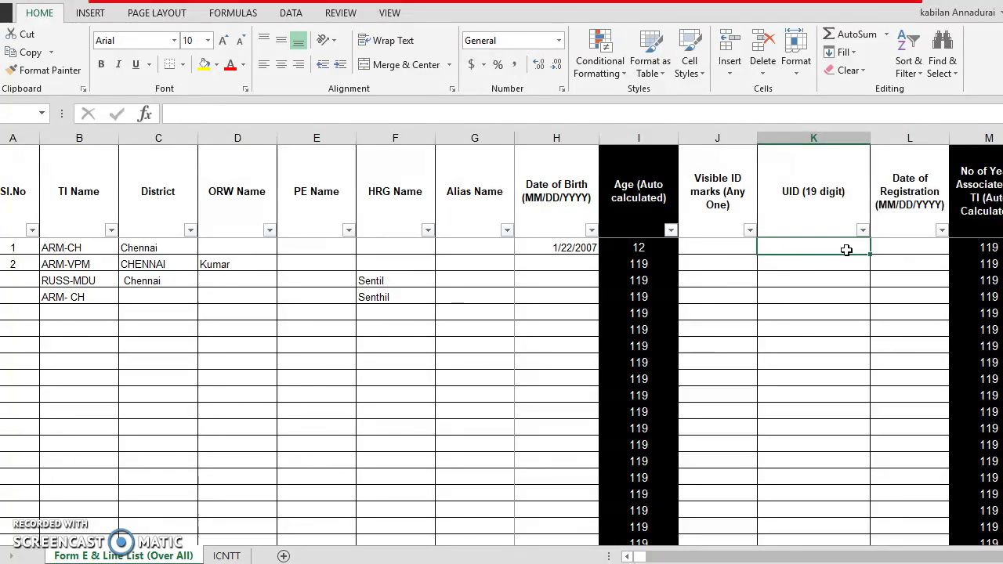
Enter 11/23/2002 as the Date of Registration for serial number 1
{"action": "key", "text": "Tab"}
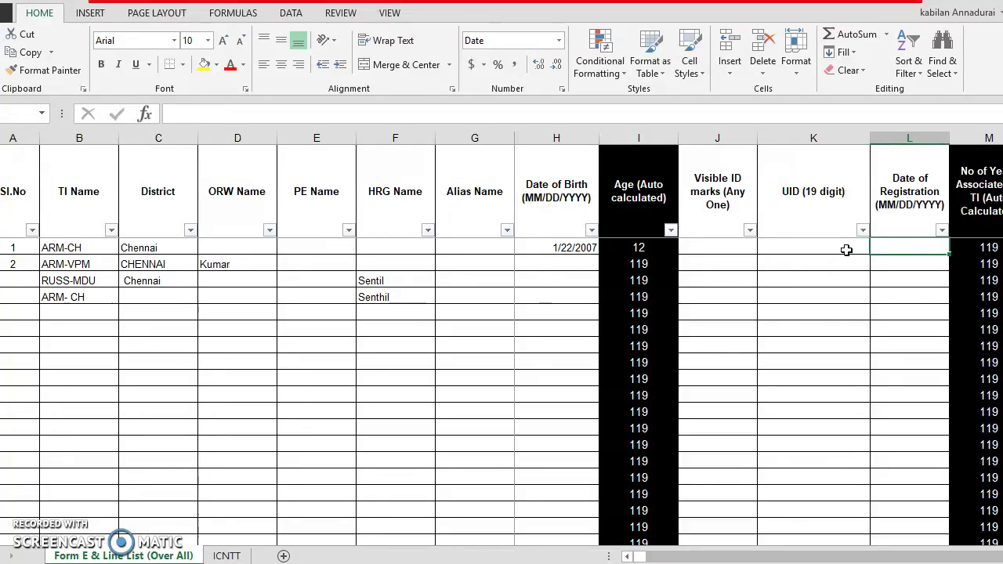
{"action": "scroll", "coordinate": [846, 249], "scroll_direction": "right", "scroll_amount": 2}
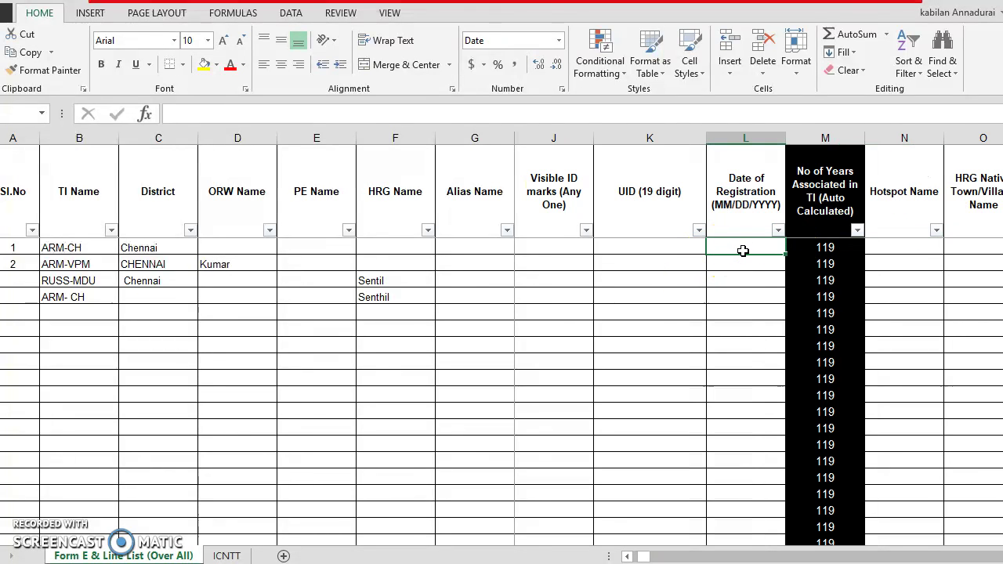
{"action": "type", "text": "11/2"}
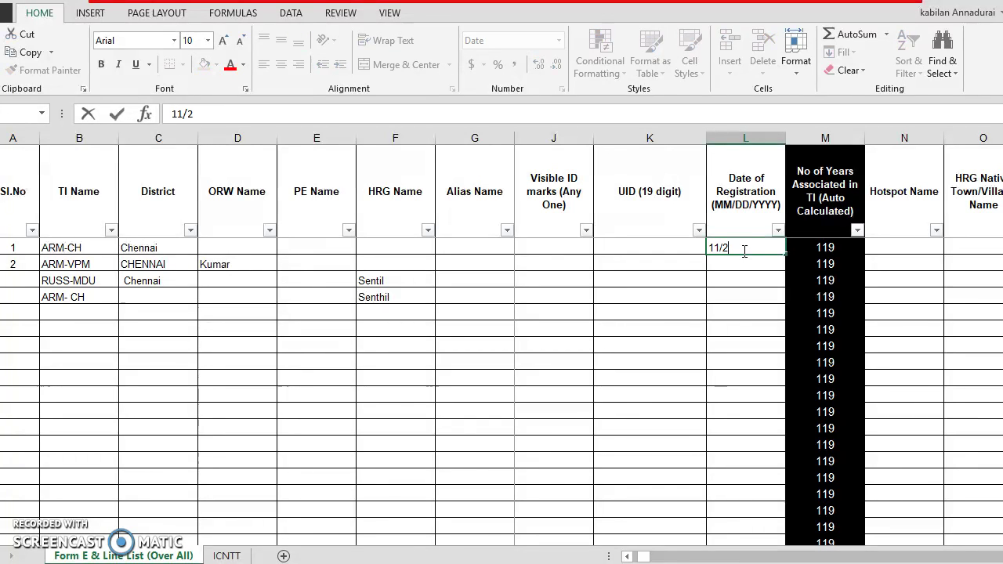
{"action": "type", "text": "3/2002"}
{"action": "key", "text": "Return"}
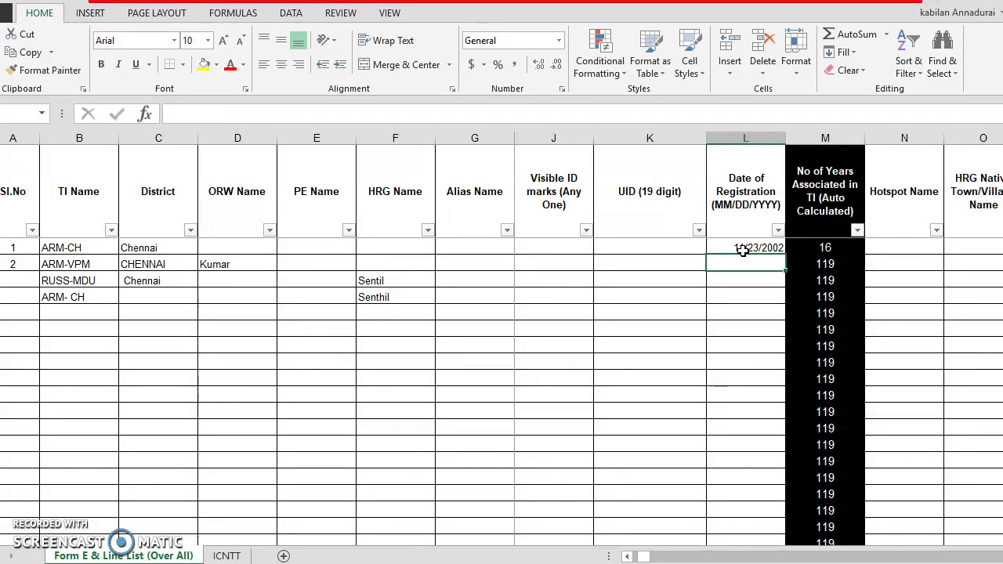
Check serial number 1's auto-calculated number of years associated in TI against its registration date
{"action": "left_click", "coordinate": [743, 249]}
{"action": "key", "text": "Right"}
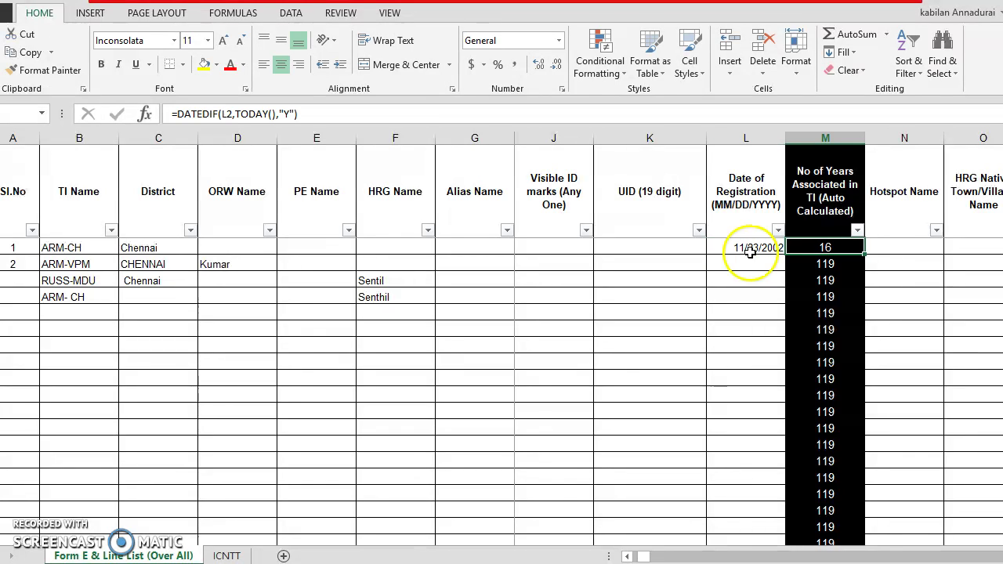
{"action": "left_click", "coordinate": [752, 266]}
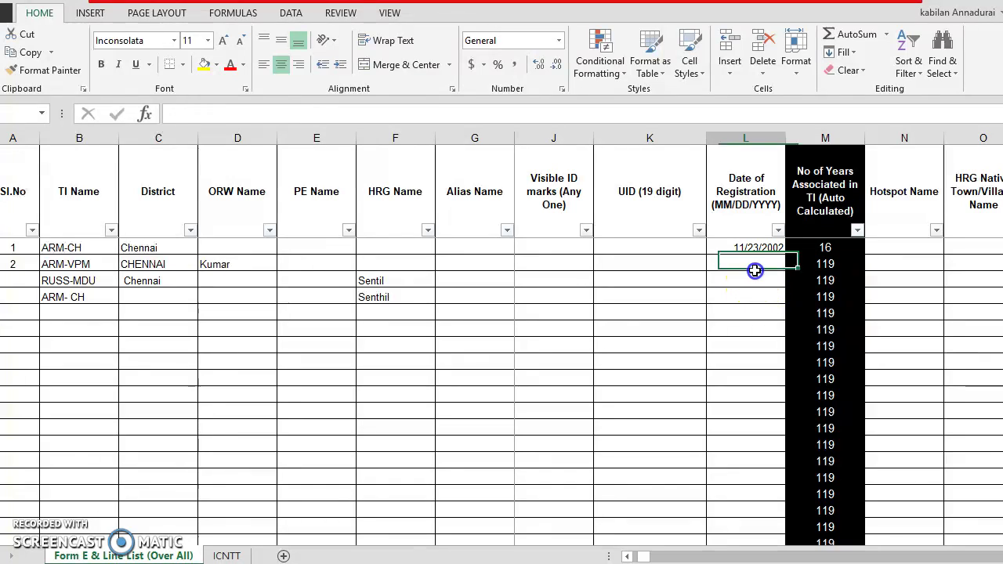
{"action": "left_click", "coordinate": [822, 251]}
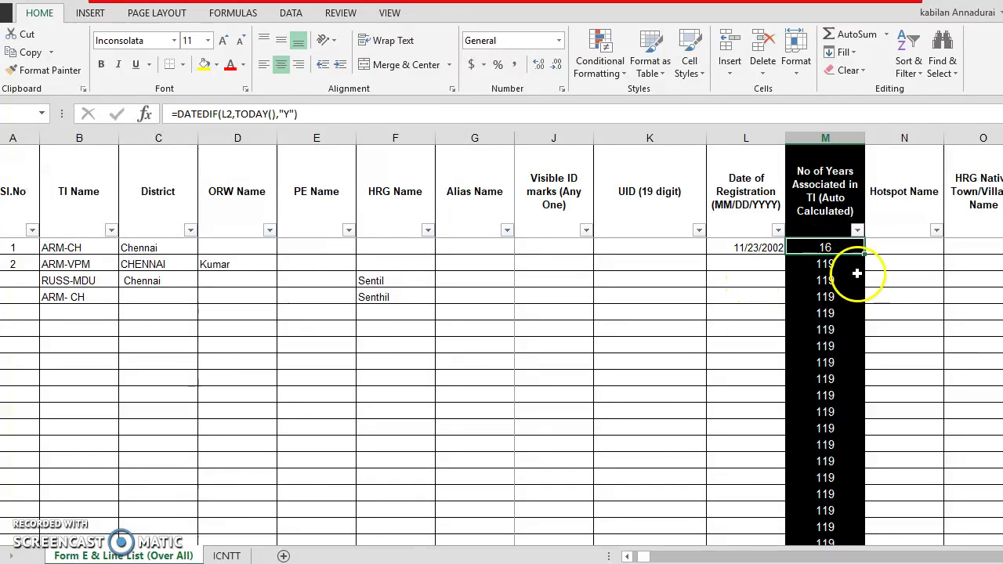
Enter Villakam as the Hotspot Name for serial number 1
{"action": "left_click", "coordinate": [896, 257]}
{"action": "scroll", "coordinate": [896, 256], "scroll_direction": "right", "scroll_amount": 2}
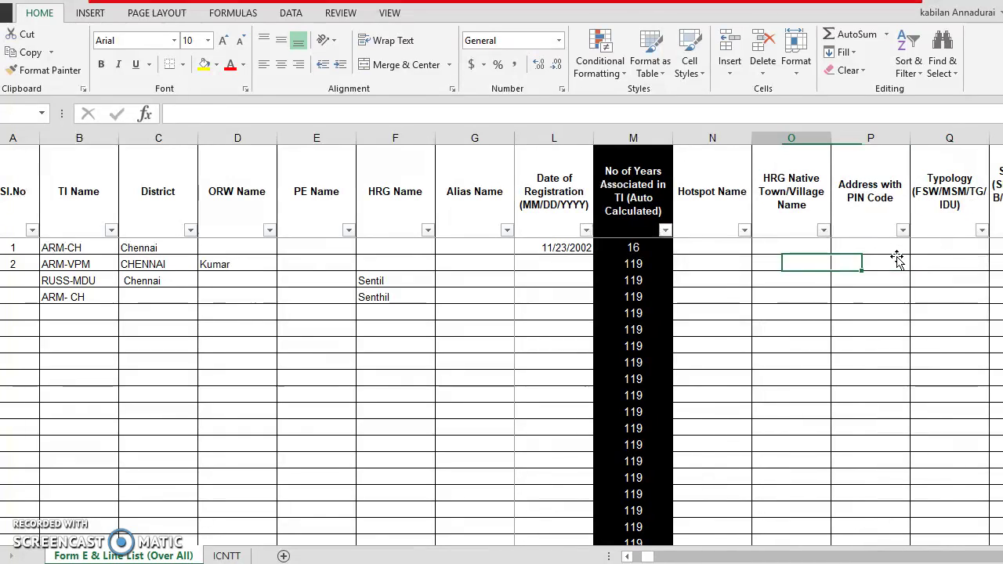
{"action": "key", "text": "Up"}
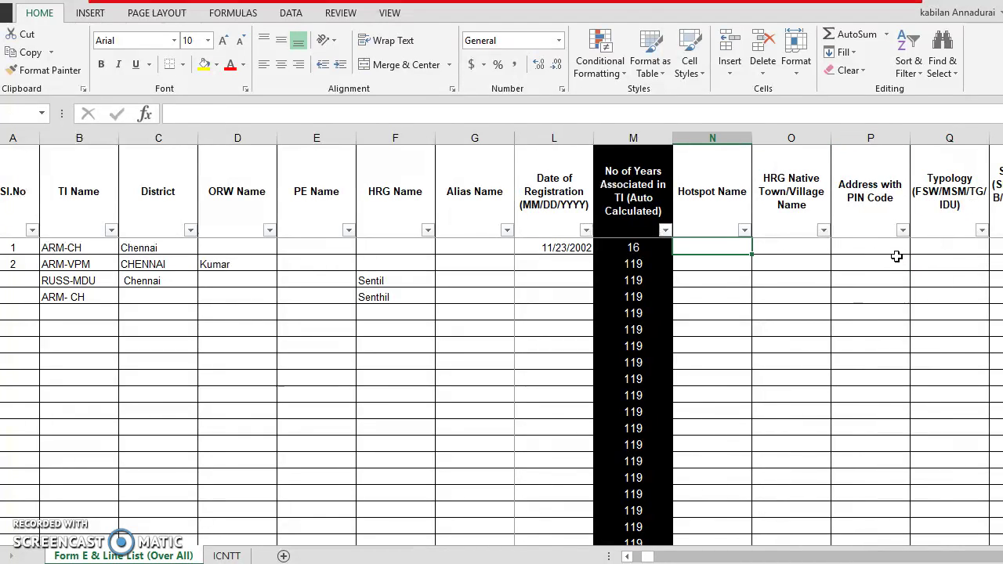
{"action": "type", "text": "Bu"}
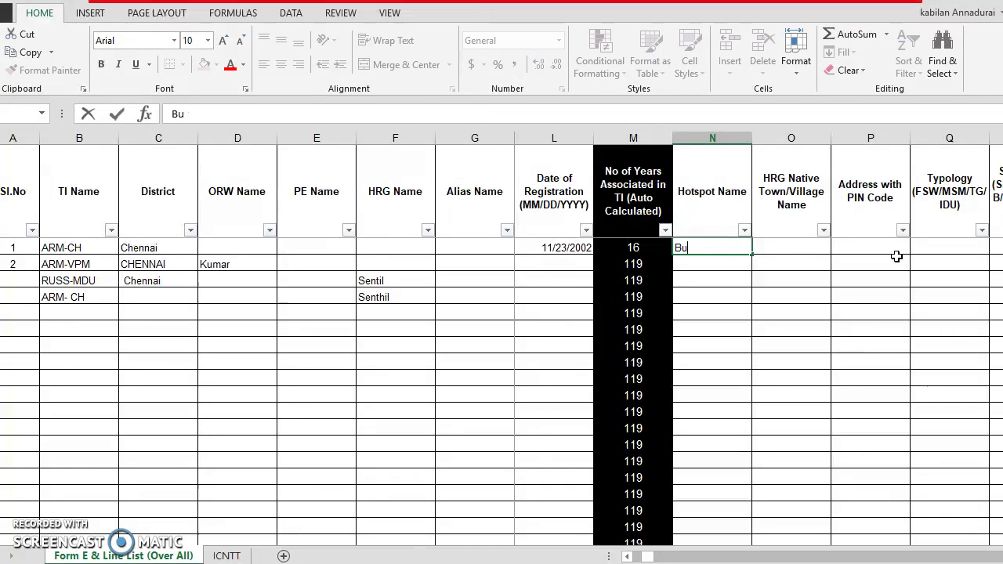
{"action": "type", "text": "sVillakam"}
{"action": "key", "text": "Return"}
{"action": "key", "text": "Up"}
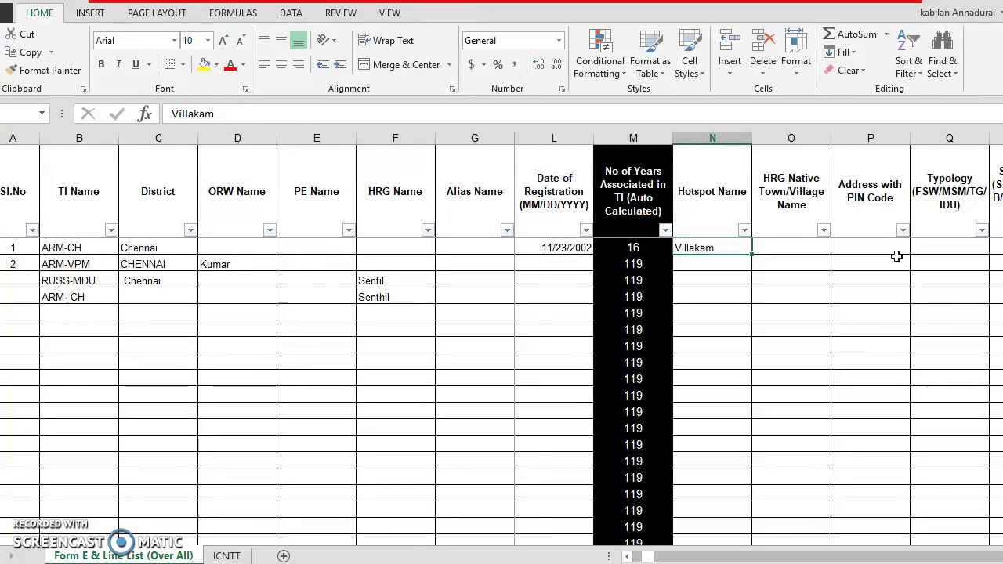
Examine the HRG Native Town/Village Name column's heading and filter values
{"action": "key", "text": "Right"}
{"action": "left_click", "coordinate": [786, 202]}
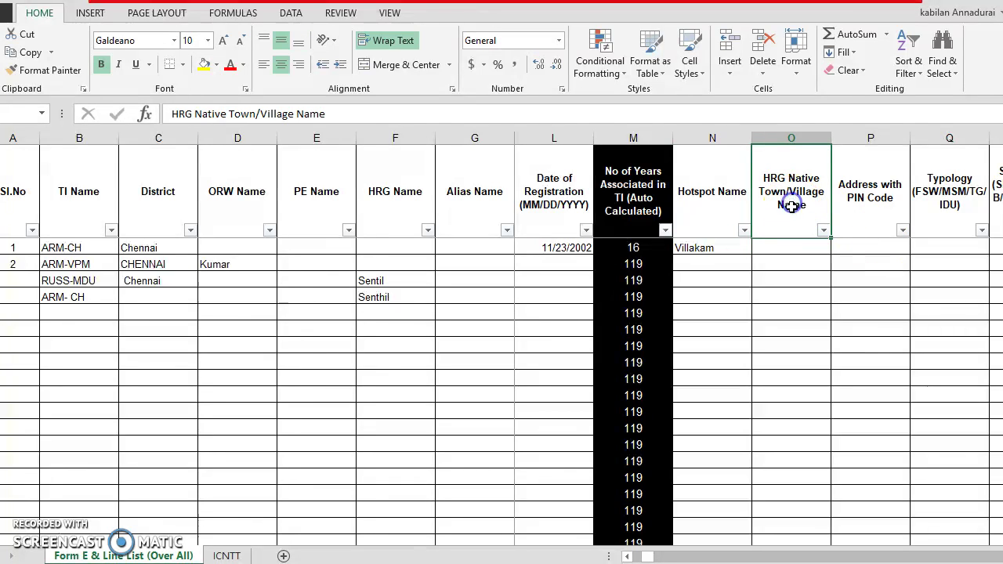
{"action": "left_click", "coordinate": [794, 247]}
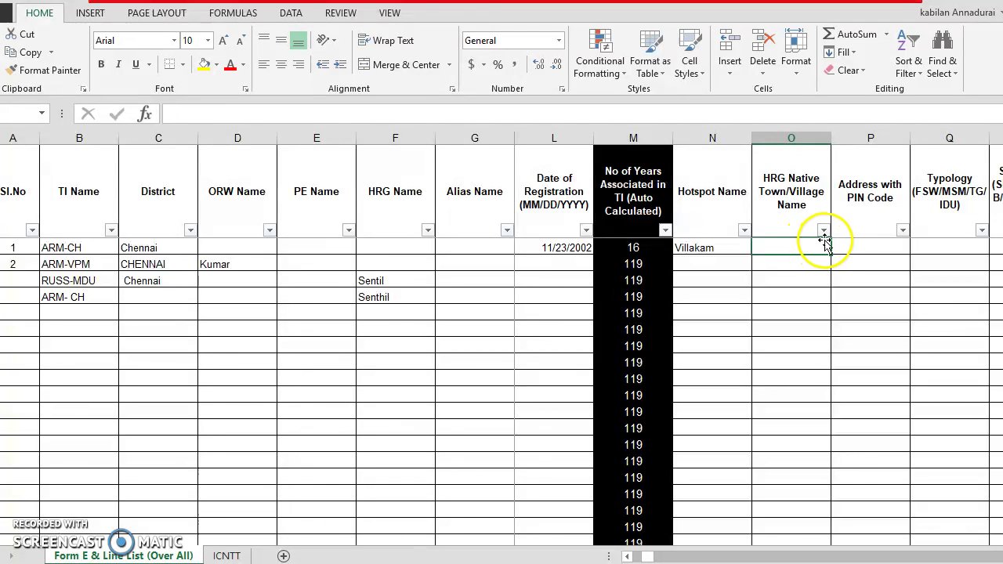
{"action": "left_click", "coordinate": [823, 230]}
{"action": "left_click", "coordinate": [825, 232]}
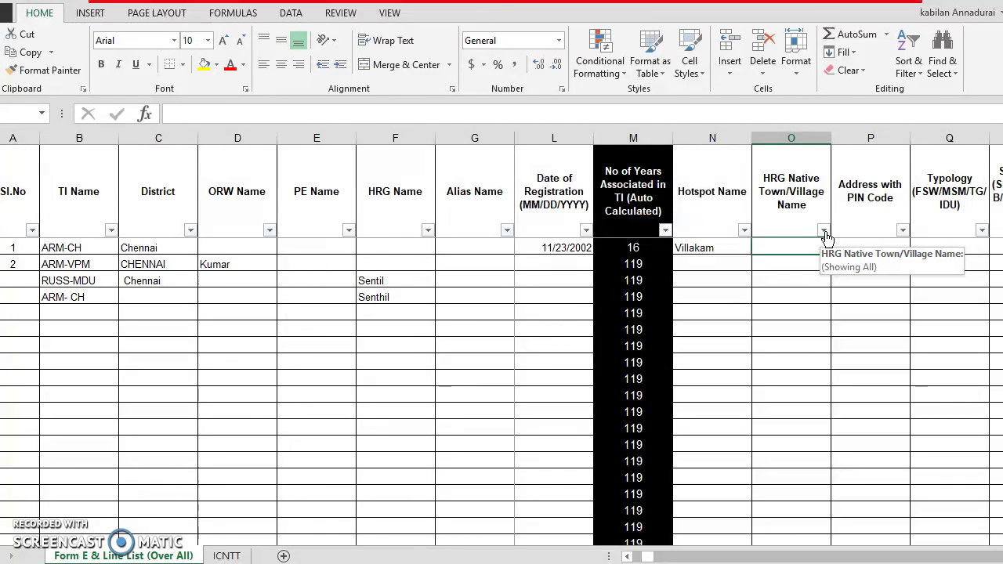
{"action": "left_click", "coordinate": [824, 231]}
{"action": "left_click", "coordinate": [879, 257]}
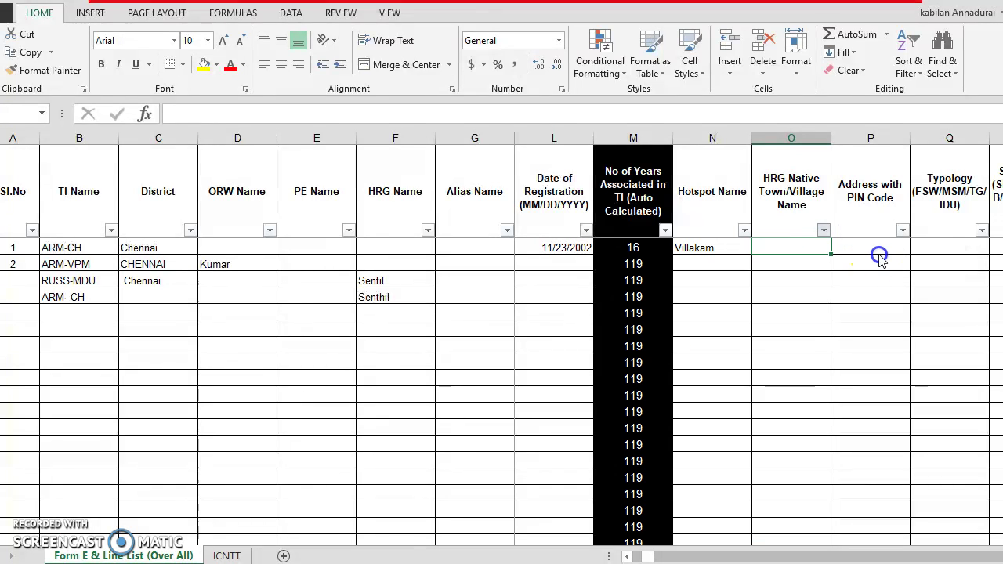
{"action": "left_click", "coordinate": [823, 230]}
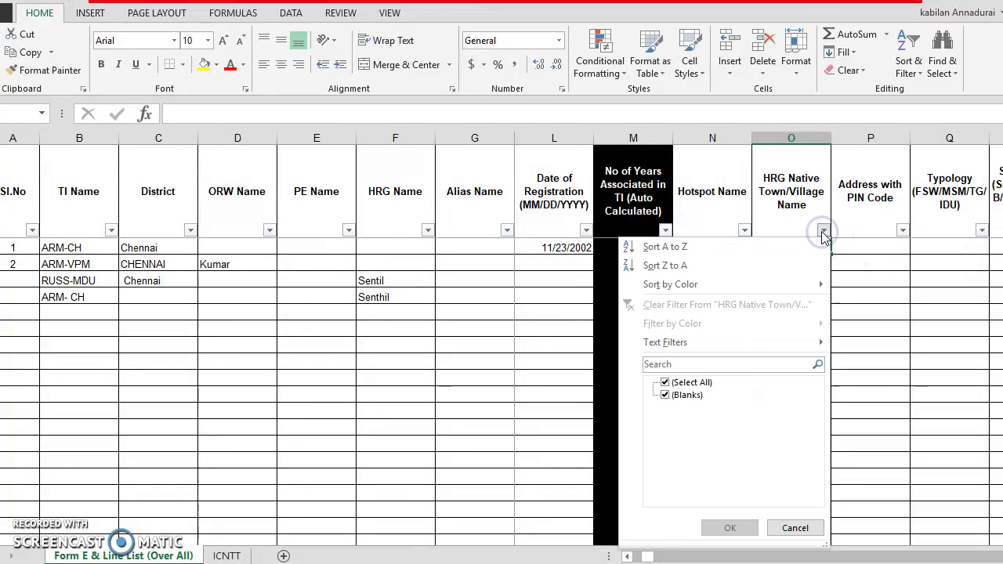
{"action": "left_click", "coordinate": [824, 231]}
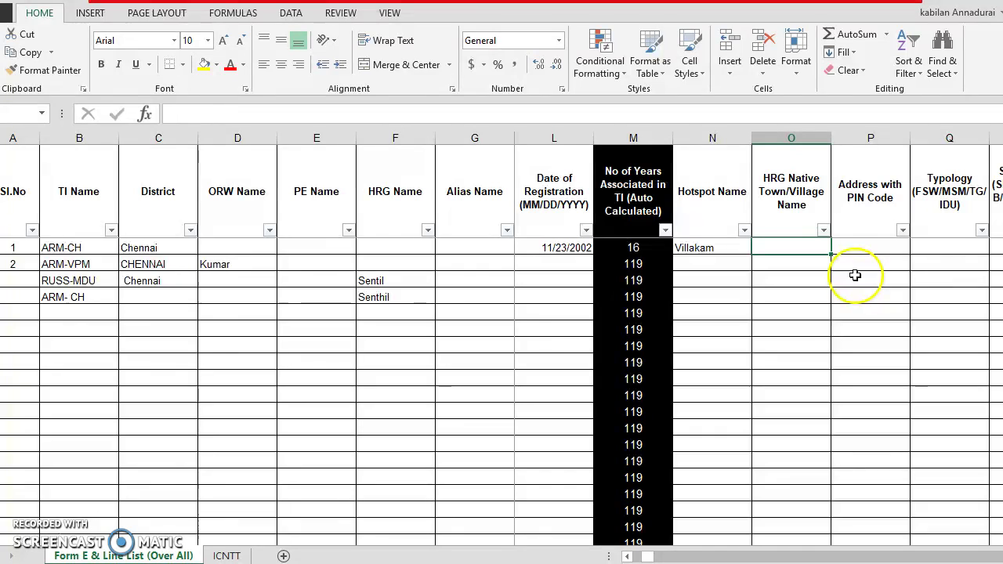
Review the headings from HRG Native Town/Village Name through Typology and return to serial number 1's native town cell
{"action": "left_click", "coordinate": [796, 187]}
{"action": "key", "text": "Right"}
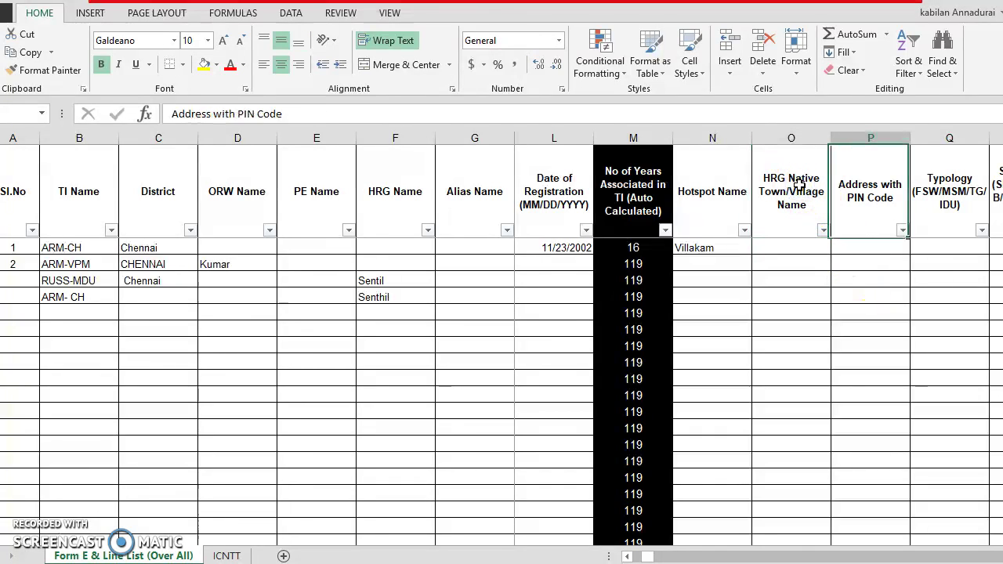
{"action": "key", "text": "Right"}
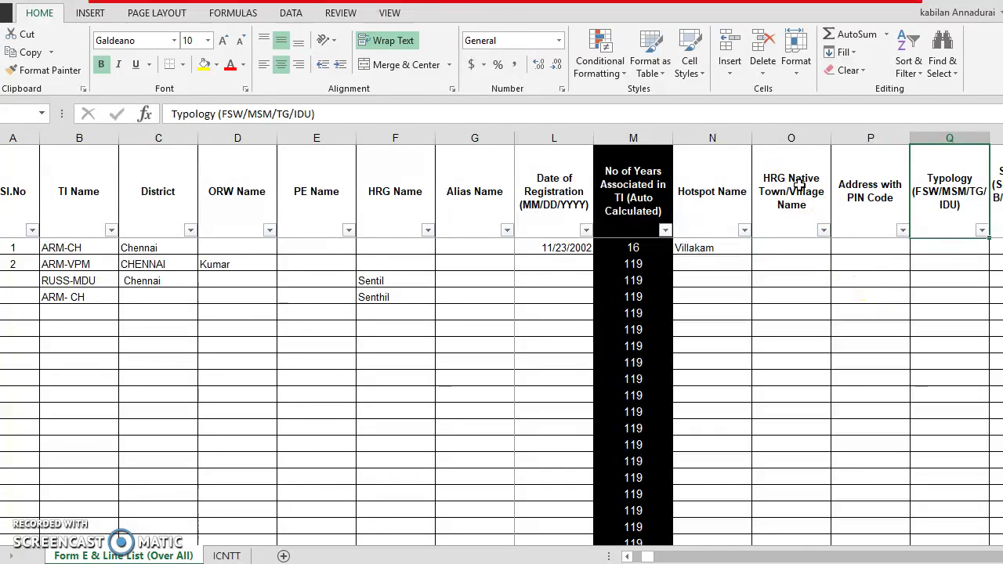
{"action": "left_click", "coordinate": [790, 200]}
{"action": "left_click", "coordinate": [787, 247]}
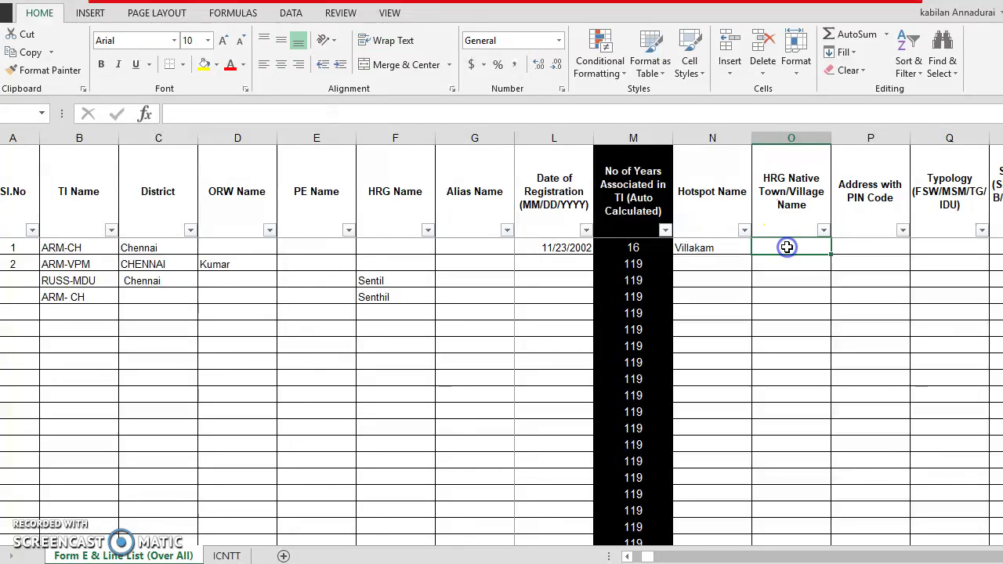
{"action": "left_click", "coordinate": [786, 221]}
{"action": "left_click", "coordinate": [784, 248]}
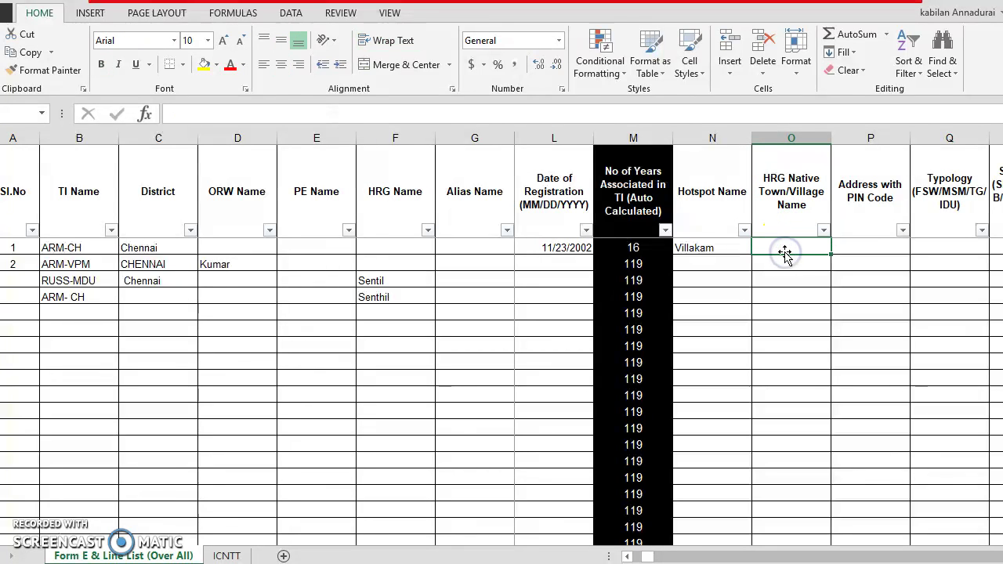
Compare the HRG Native Town/Village Name heading with serial number 1's empty cell
{"action": "left_click", "coordinate": [783, 192]}
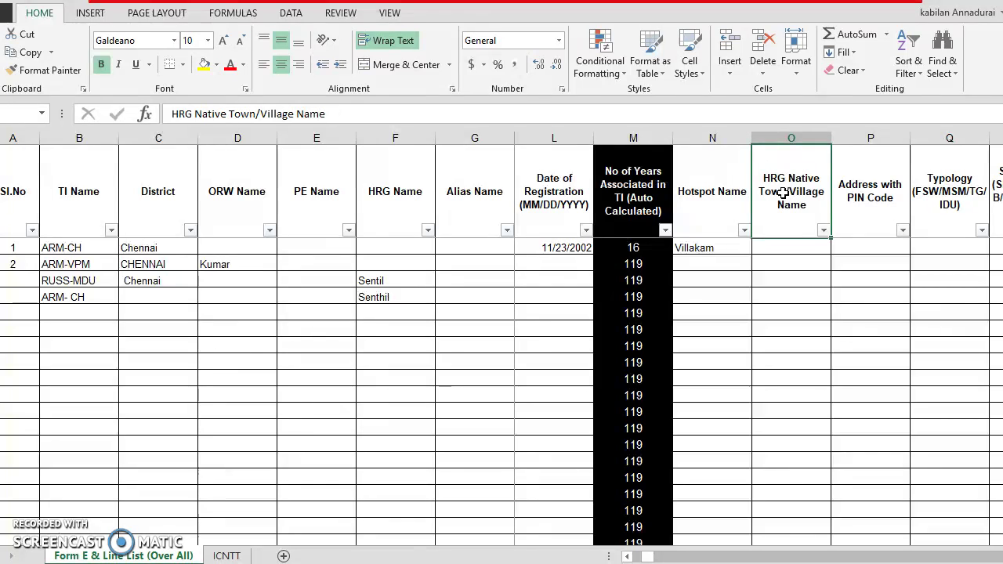
{"action": "left_click", "coordinate": [778, 249]}
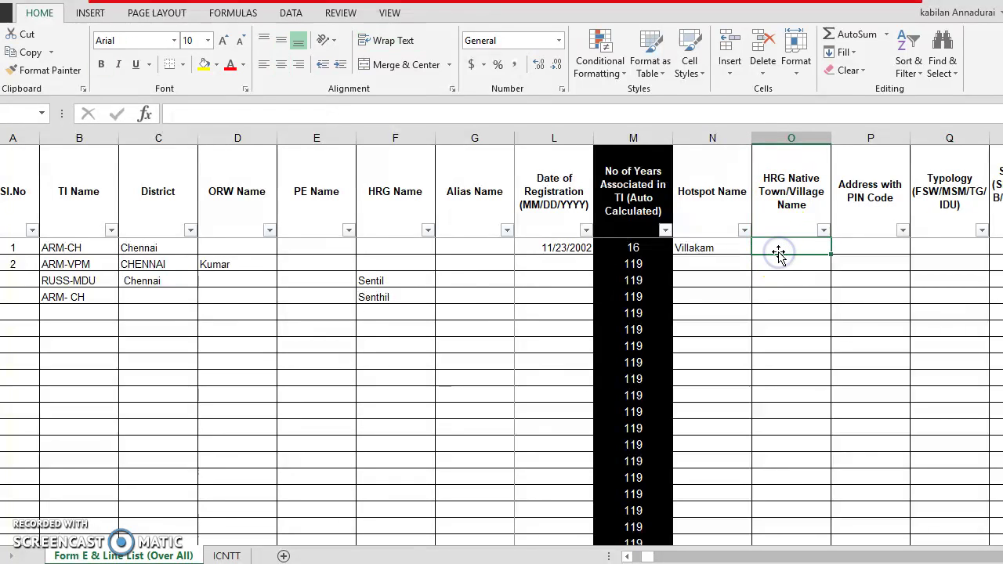
{"action": "left_click", "coordinate": [786, 206]}
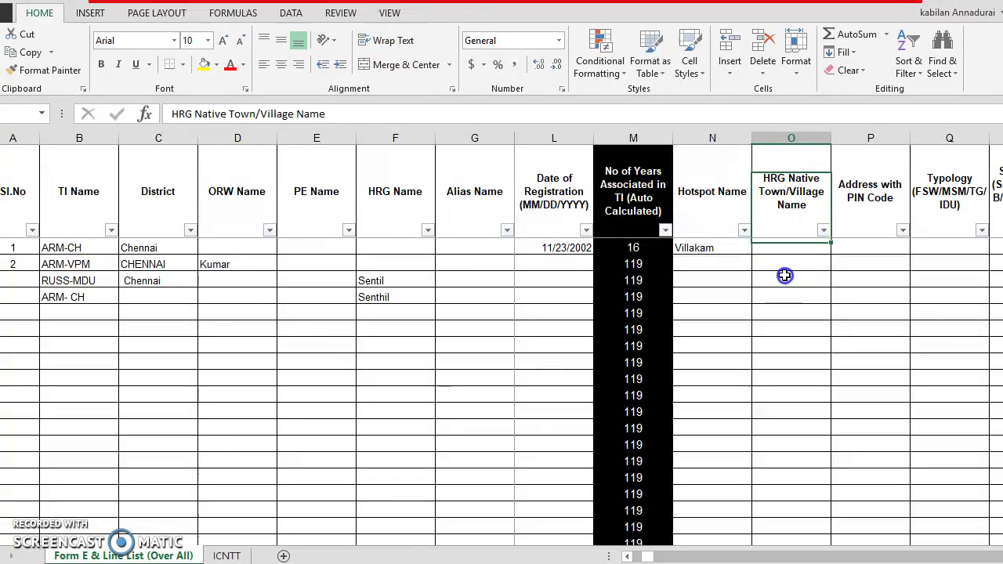
{"action": "left_click", "coordinate": [784, 251]}
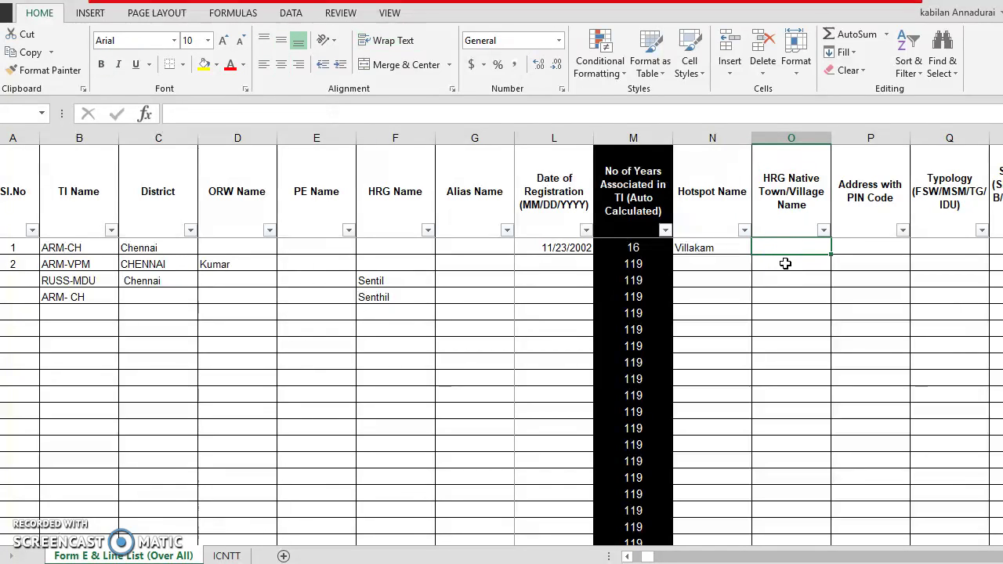
Review the columns from Address with PIN Code through Whether Drop out, examining the codes allowed in the Typology heading
{"action": "left_click", "coordinate": [877, 249]}
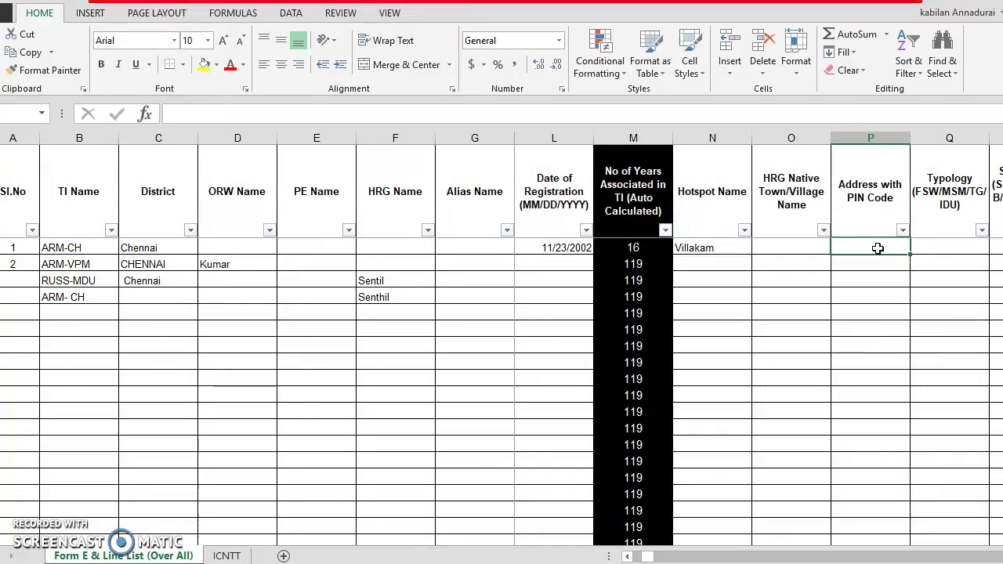
{"action": "key", "text": "Right"}
{"action": "key", "text": "Right"}
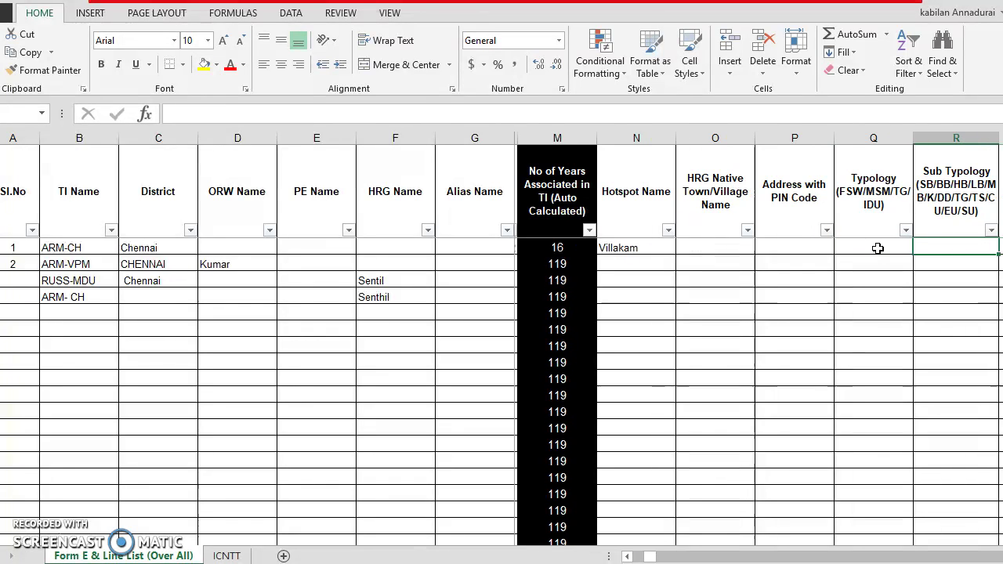
{"action": "key", "text": "Left"}
{"action": "key", "text": "Left"}
{"action": "key", "text": "Right"}
{"action": "key", "text": "Right"}
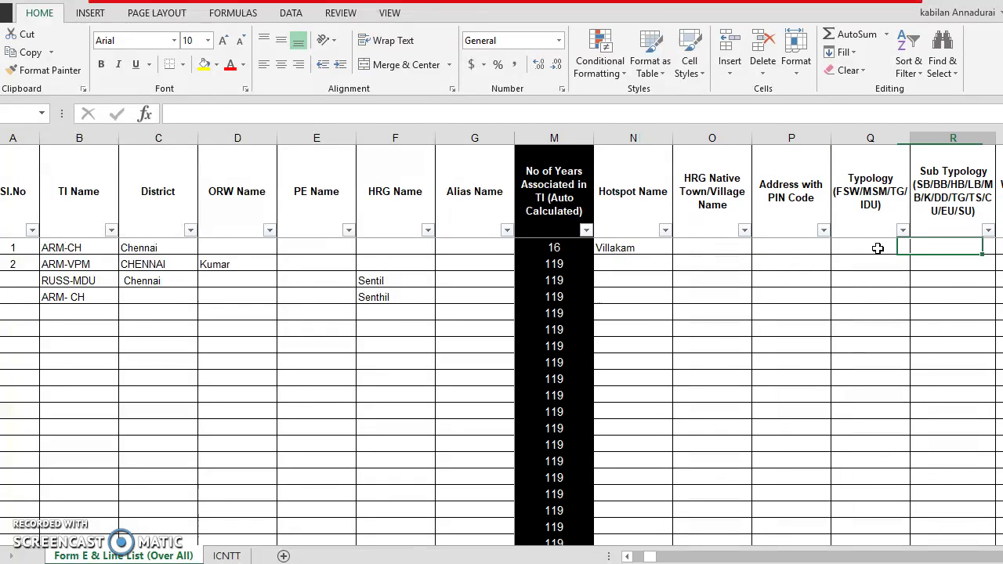
{"action": "key", "text": "Right"}
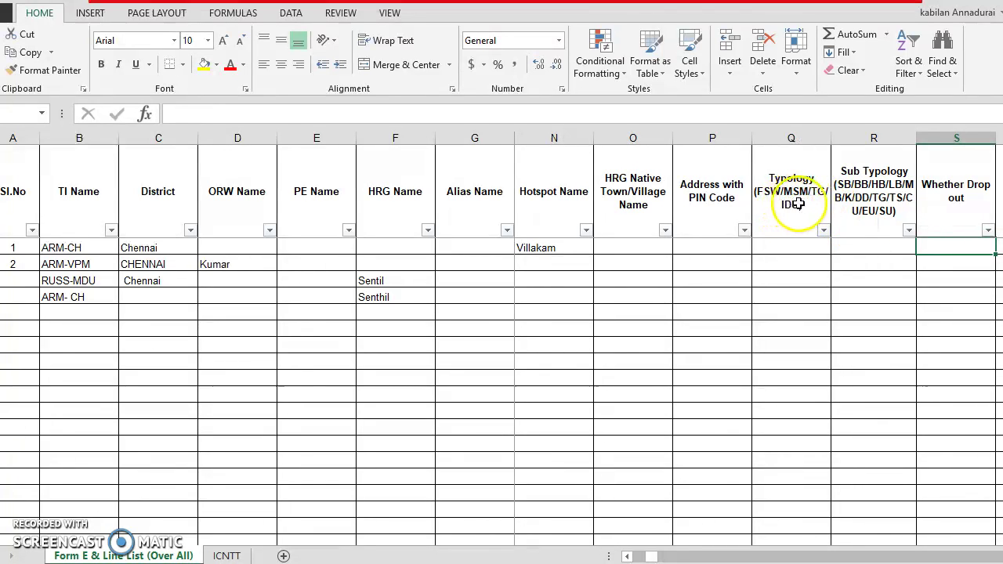
{"action": "left_click", "coordinate": [801, 216]}
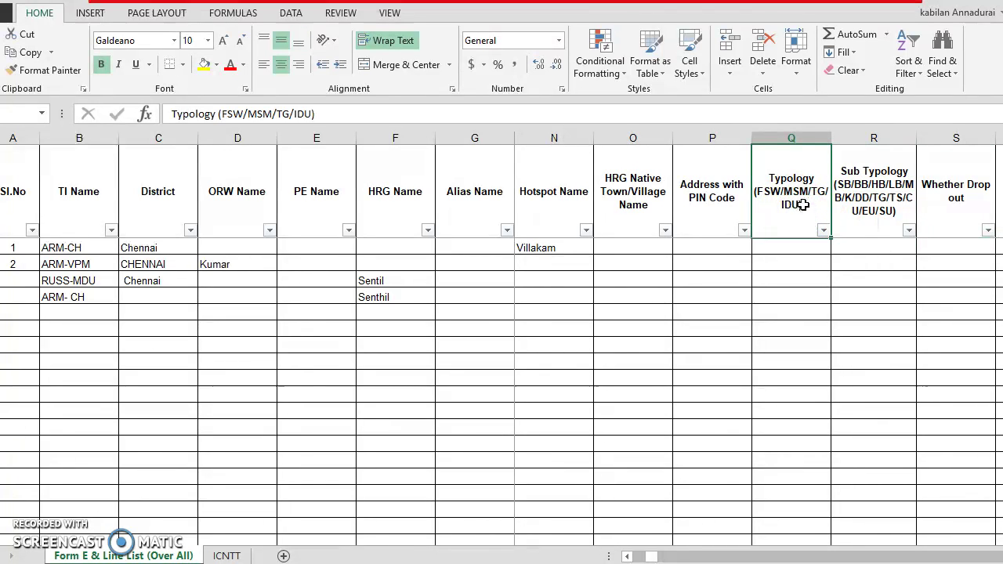
{"action": "left_click", "coordinate": [799, 253]}
{"action": "left_click", "coordinate": [798, 228]}
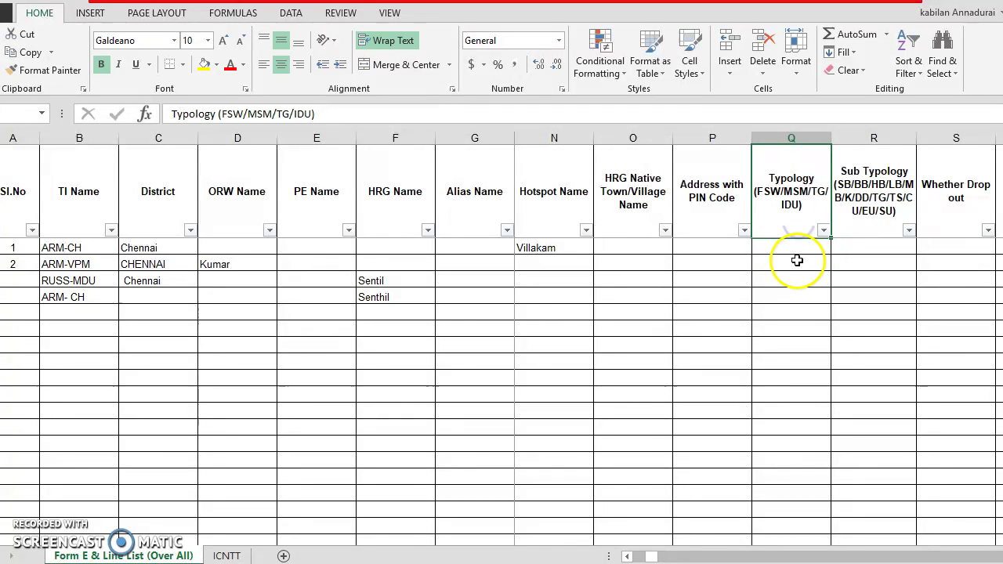
{"action": "left_click", "coordinate": [803, 260]}
Check the codes in the Sub Typology heading and enter SB for serial number 1
{"action": "left_click", "coordinate": [863, 204]}
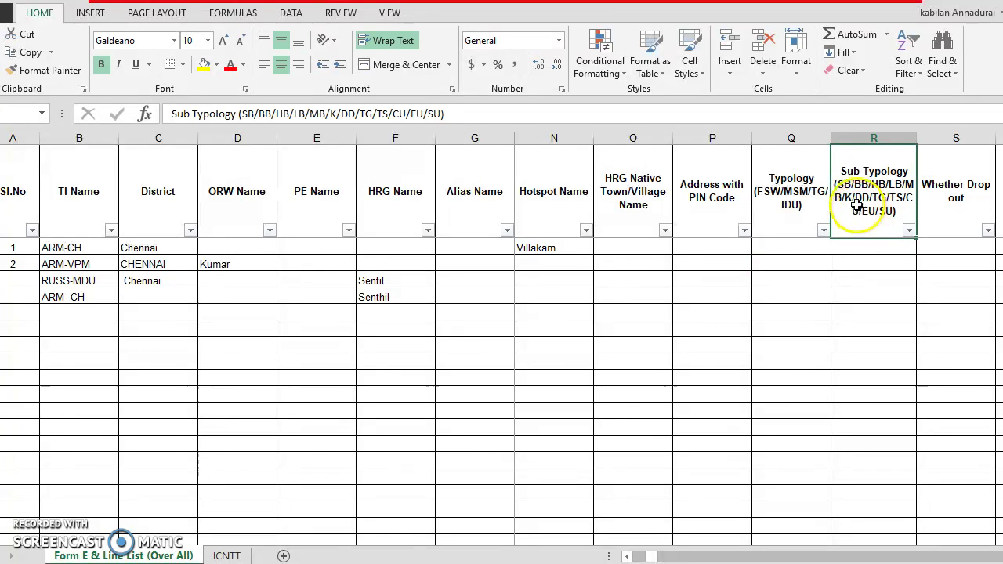
{"action": "left_click", "coordinate": [866, 247]}
{"action": "type", "text": "Sb"}
{"action": "key", "text": "Return"}
{"action": "left_click", "coordinate": [862, 248]}
{"action": "type", "text": "SB"}
{"action": "key", "text": "Return"}
Replace serial number 1's Sub Typology with HW, then clear the entry
{"action": "left_click", "coordinate": [861, 248]}
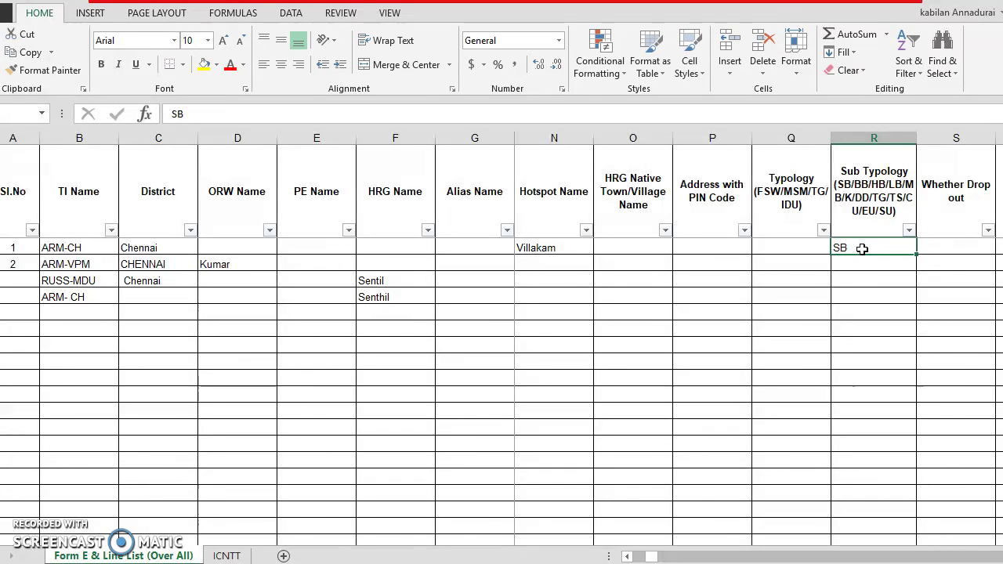
{"action": "type", "text": "H"}
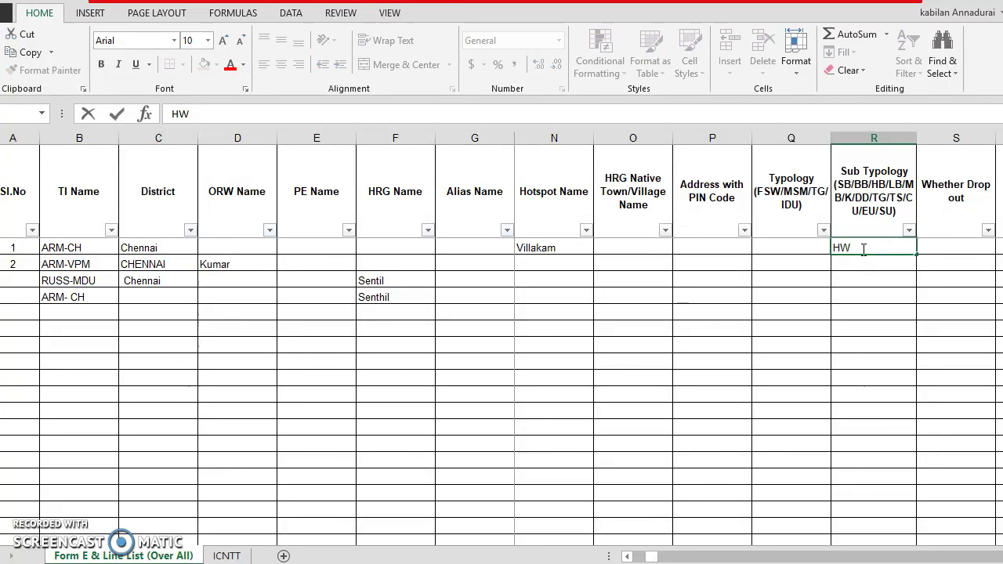
{"action": "type", "text": "W"}
{"action": "key", "text": "Return"}
{"action": "left_click", "coordinate": [863, 249]}
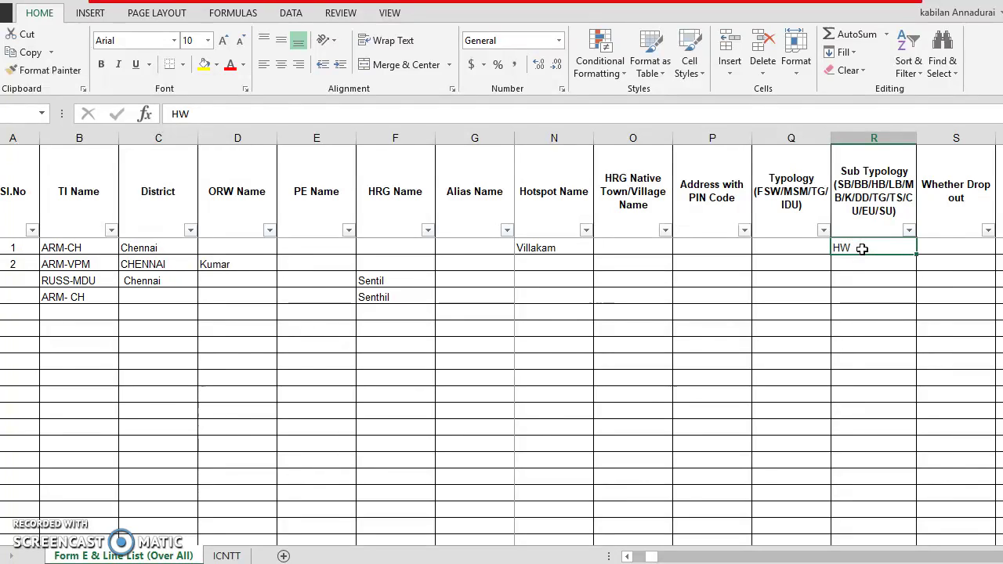
{"action": "type", "text": "SW"}
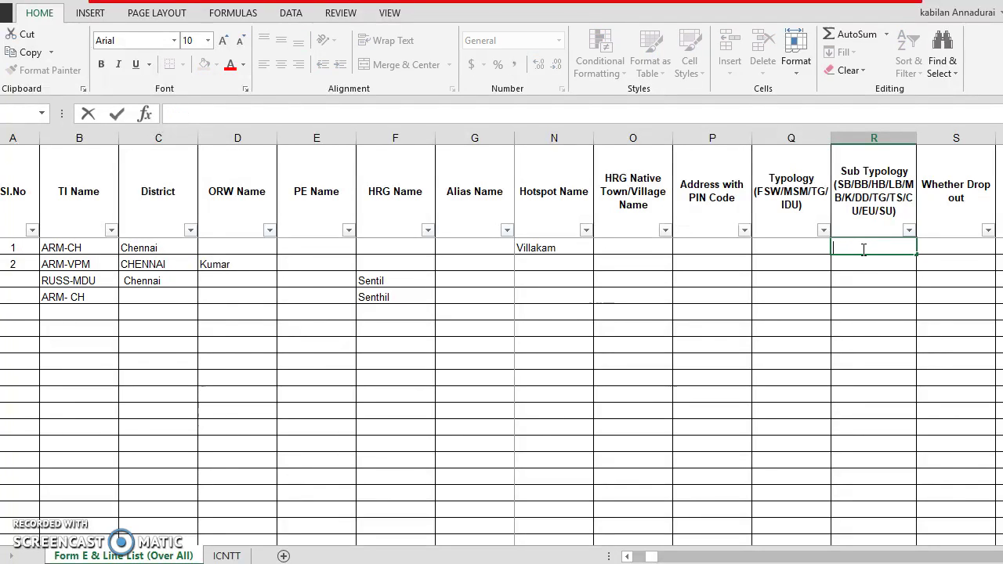
{"action": "key", "text": "Escape"}
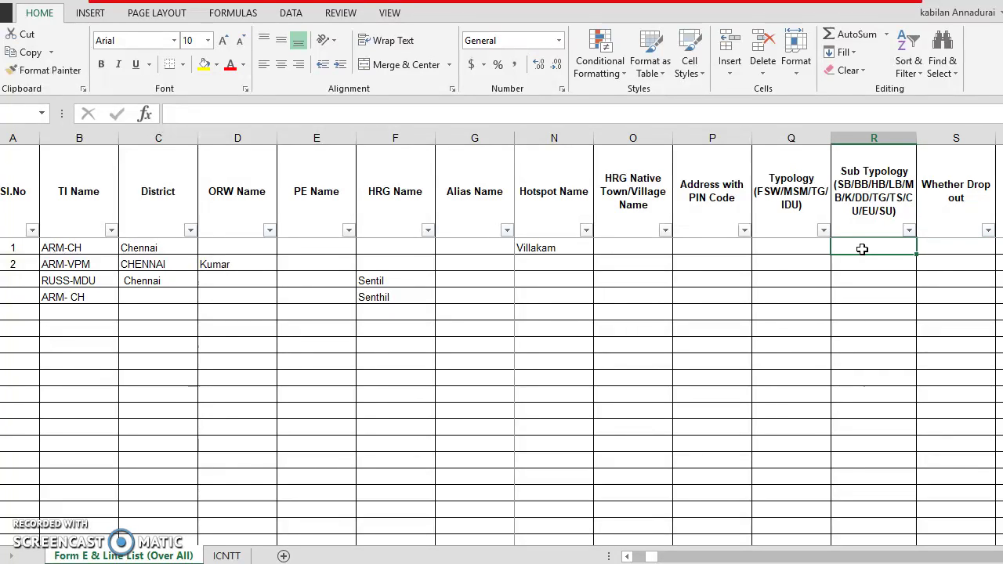
Re-examine the allowed codes in the Sub Typology heading and the adjacent drop-out columns
{"action": "left_click", "coordinate": [870, 213]}
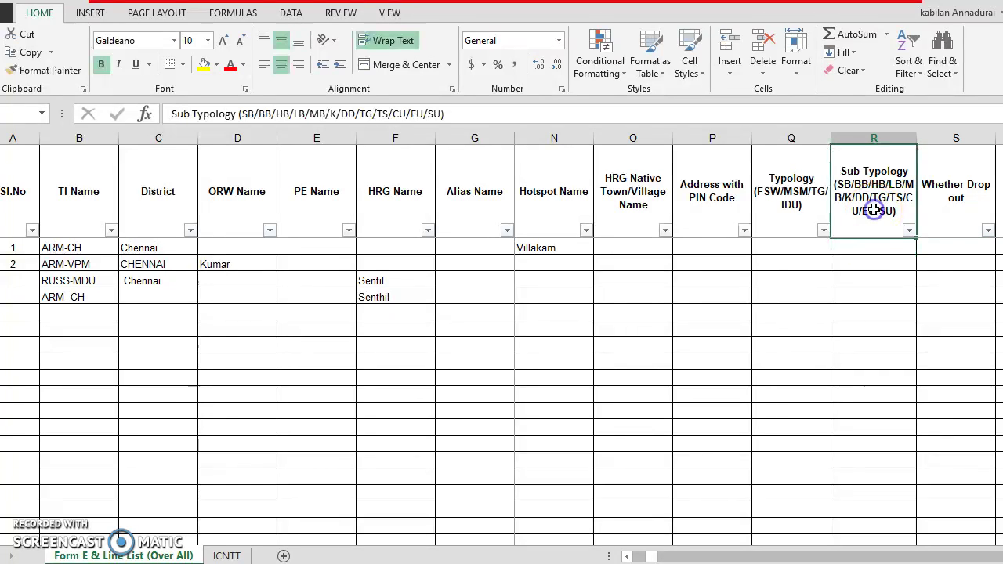
{"action": "left_click", "coordinate": [884, 253]}
{"action": "key", "text": "Right"}
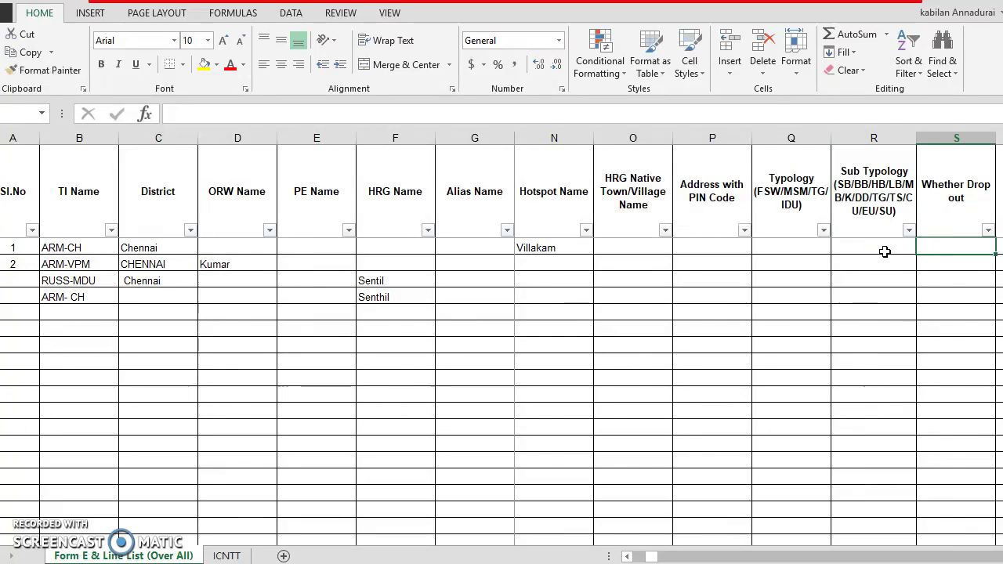
{"action": "key", "text": "Right"}
{"action": "left_click", "coordinate": [780, 251]}
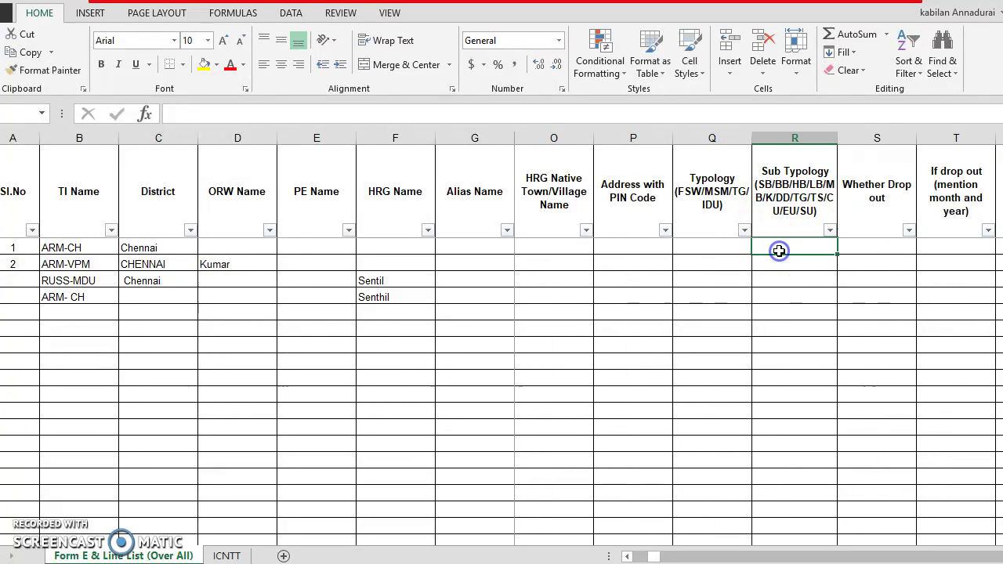
{"action": "type", "text": "k"}
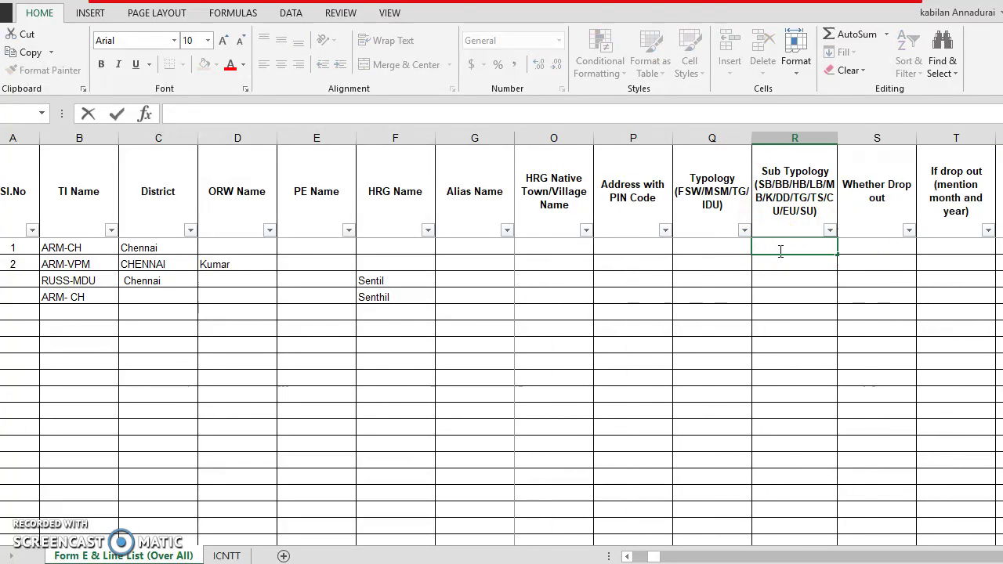
{"action": "left_click", "coordinate": [783, 213]}
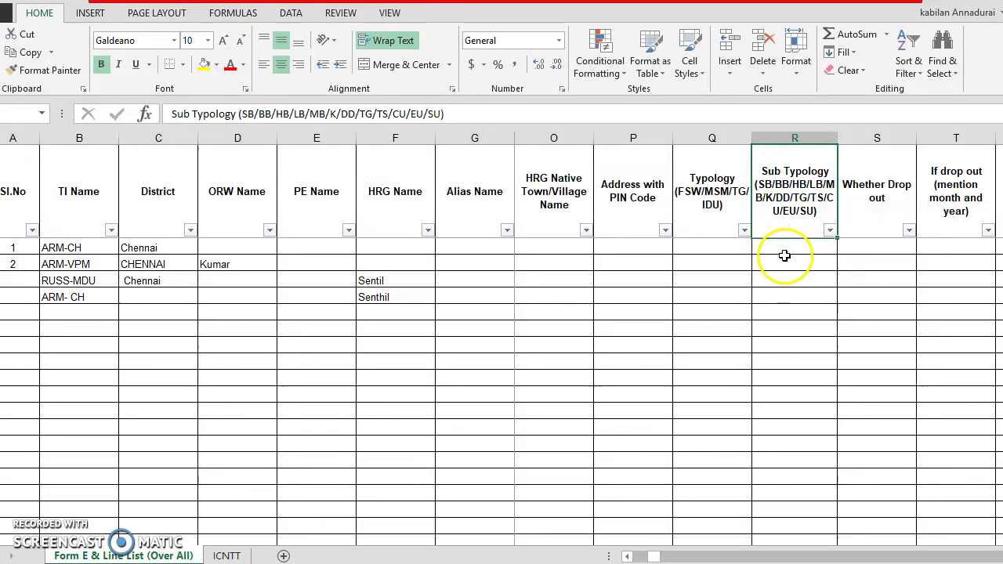
Enter K for serial number 1 and k for serial number 2 under Sub Typology, then check the column's filter
{"action": "left_click", "coordinate": [783, 250]}
{"action": "type", "text": "k"}
{"action": "key", "text": "Return"}
{"action": "type", "text": "k"}
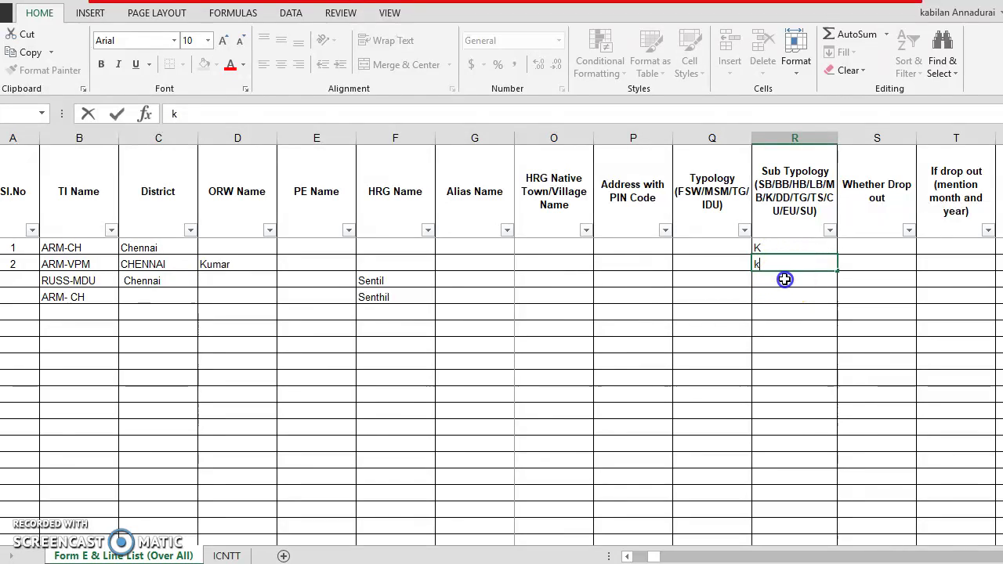
{"action": "key", "text": "Return"}
{"action": "left_click", "coordinate": [829, 230]}
{"action": "left_click", "coordinate": [829, 230]}
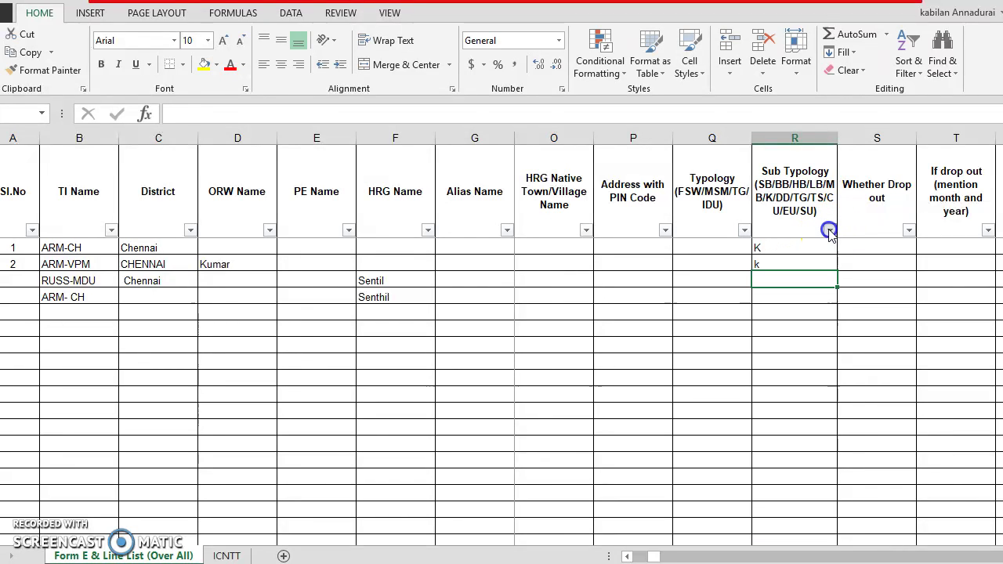
Review the columns from Whether Drop out through Is Shadow HRG and examine the Whether Drop out heading
{"action": "left_click", "coordinate": [873, 264]}
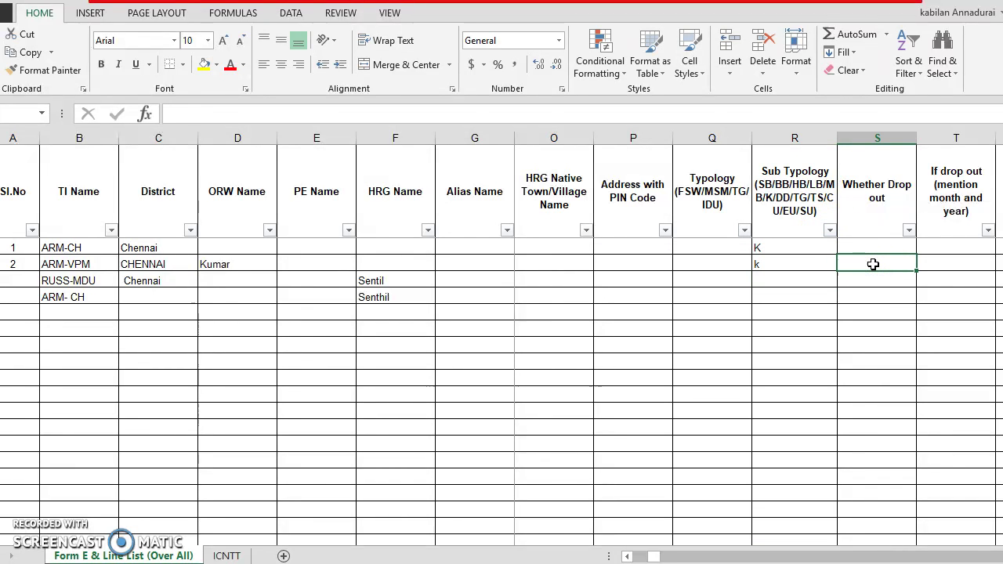
{"action": "key", "text": "Right"}
{"action": "key", "text": "Right"}
{"action": "key", "text": "Right"}
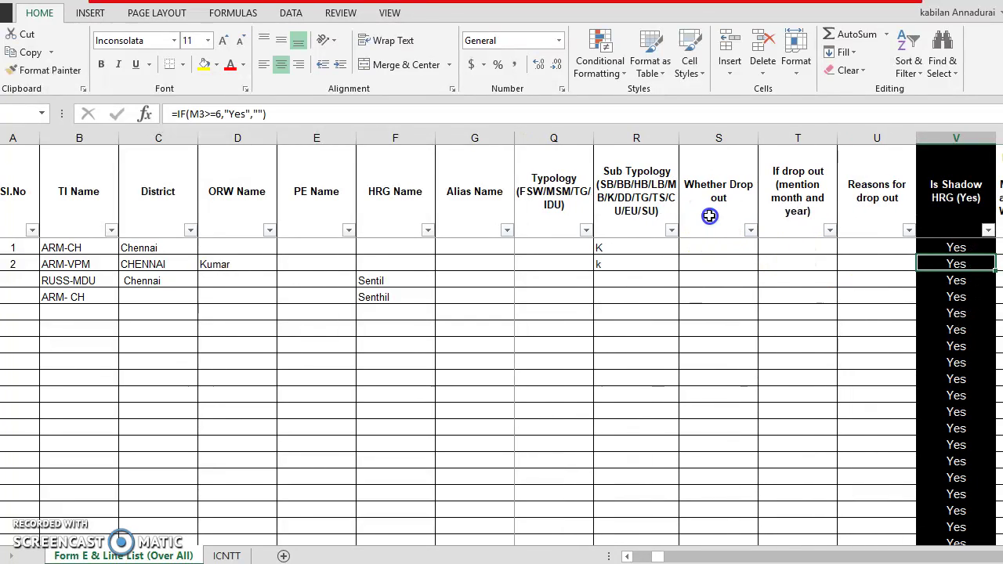
{"action": "left_click", "coordinate": [709, 216]}
{"action": "left_click", "coordinate": [713, 250]}
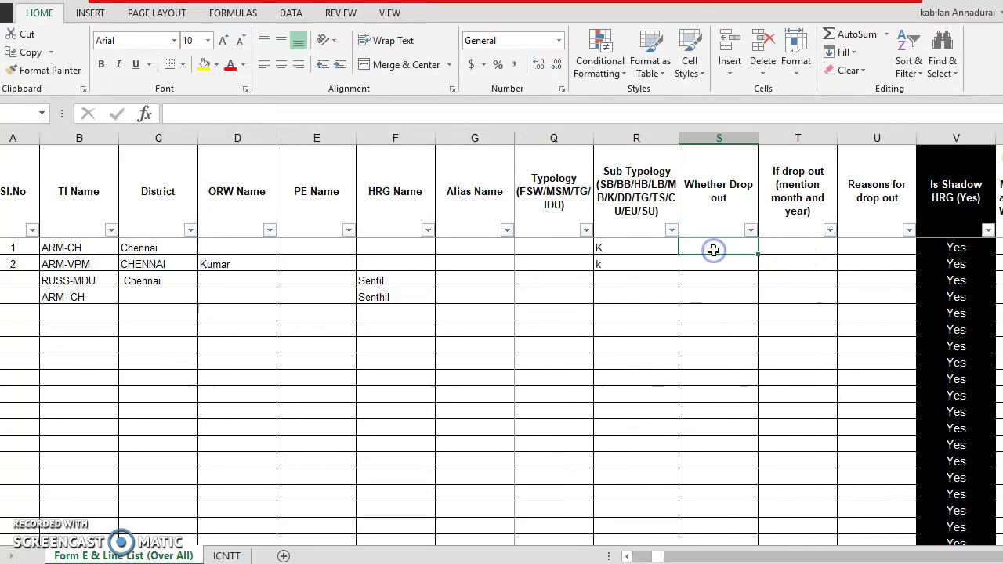
{"action": "key", "text": "Up"}
{"action": "left_click", "coordinate": [713, 250]}
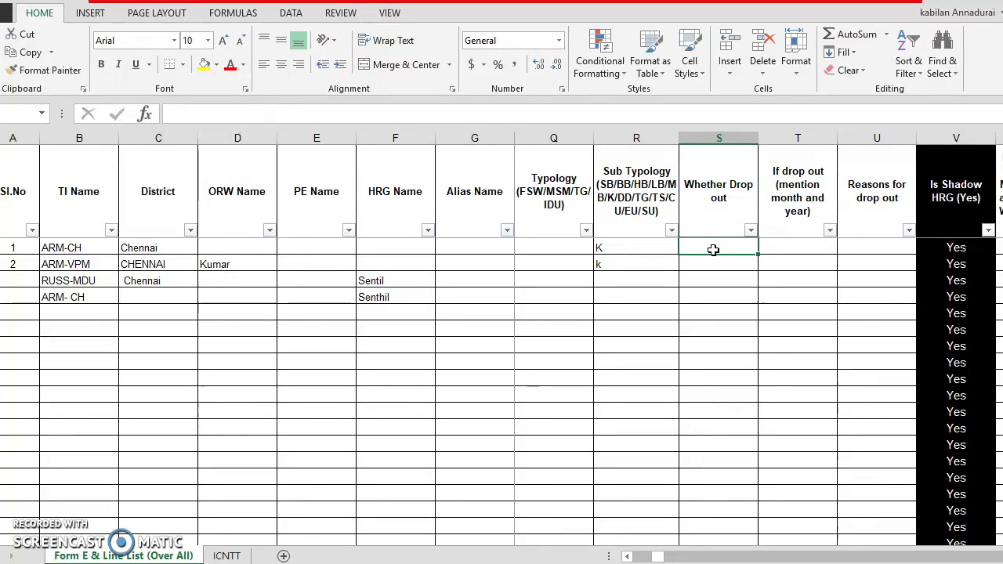
{"action": "key", "text": "Up"}
Enter Yes under Whether Drop out for serial number 1
{"action": "left_click", "coordinate": [713, 250]}
{"action": "type", "text": "Yes"}
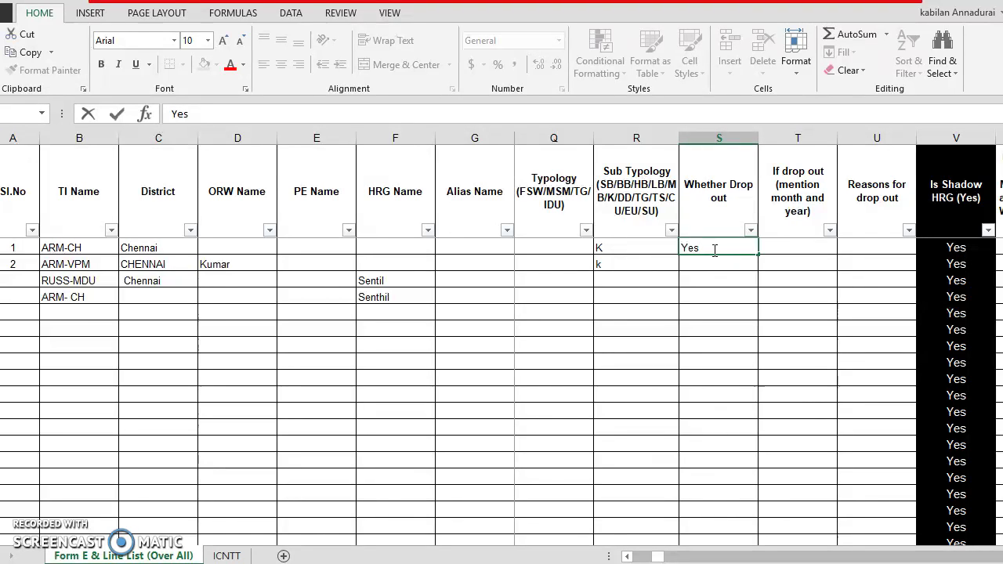
{"action": "key", "text": "ctrl+Return"}
{"action": "key", "text": "Up"}
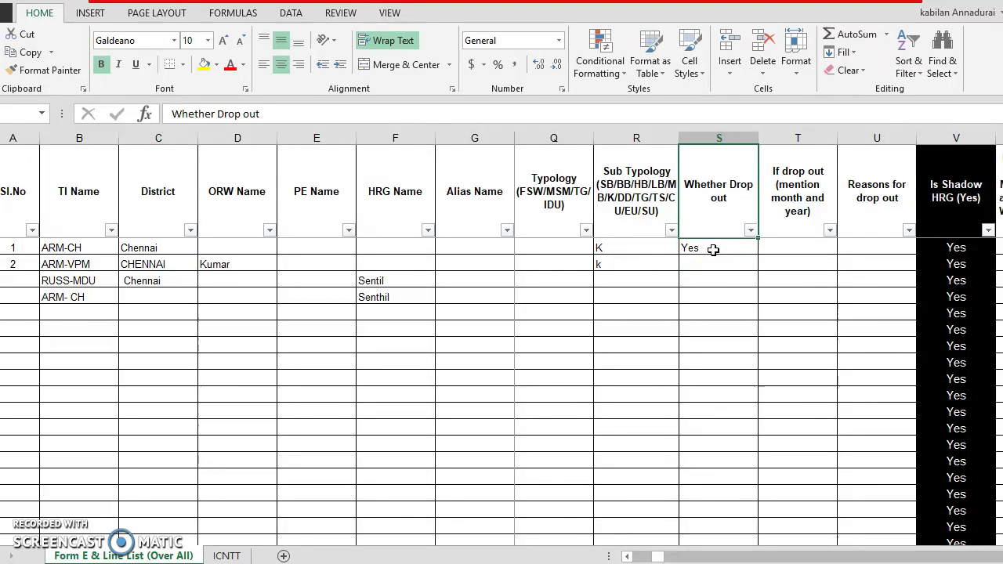
{"action": "left_click", "coordinate": [713, 249]}
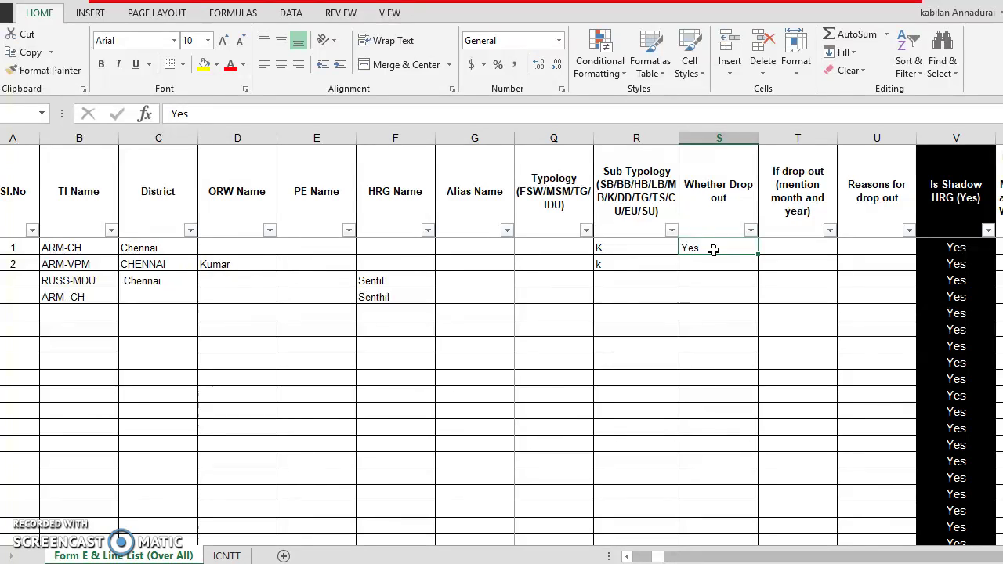
Examine the If drop out (mention month and year), Reasons for drop out and Is Shadow HRG columns
{"action": "key", "text": "Right"}
{"action": "key", "text": "Up"}
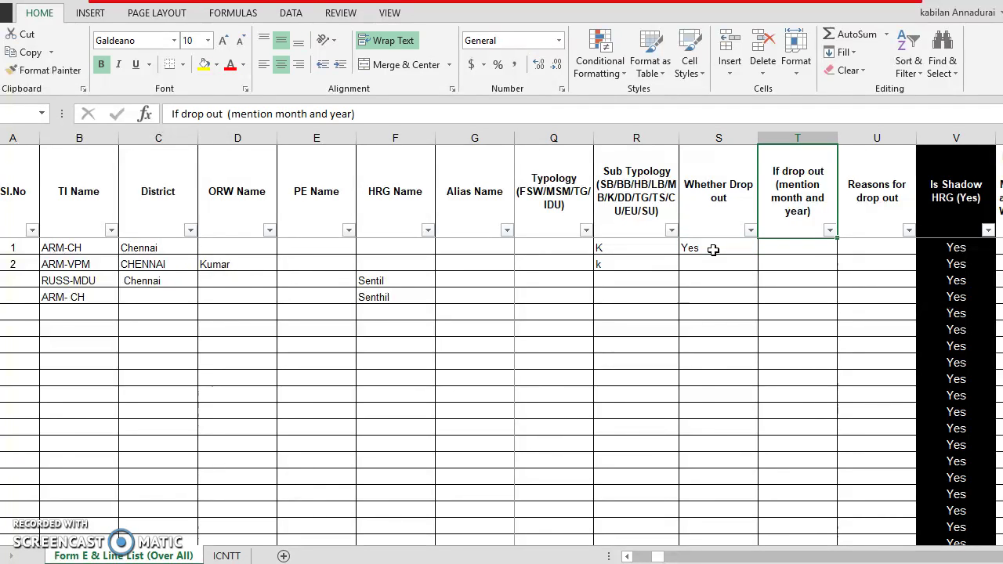
{"action": "key", "text": "Down"}
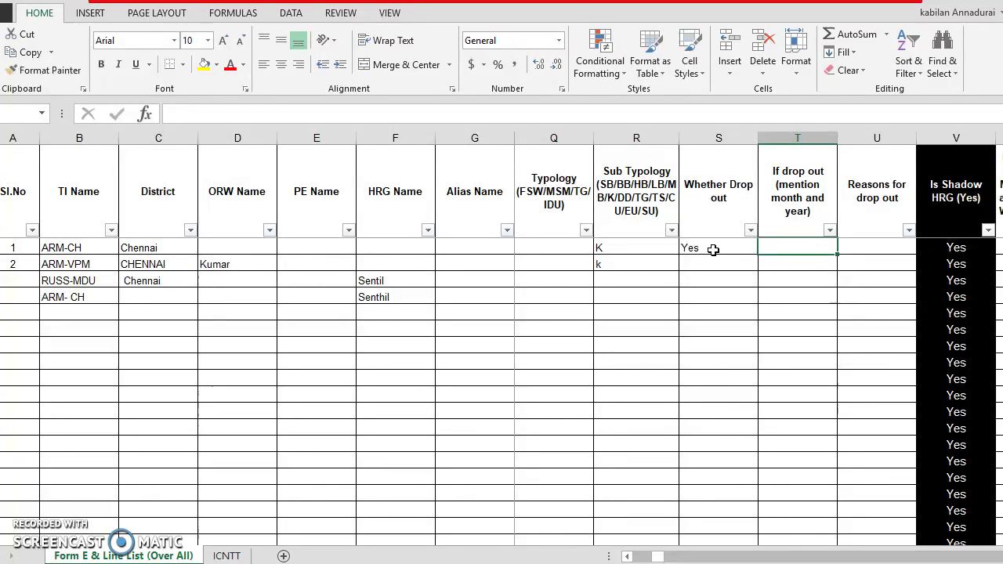
{"action": "key", "text": "Right"}
{"action": "key", "text": "Left"}
{"action": "key", "text": "Right"}
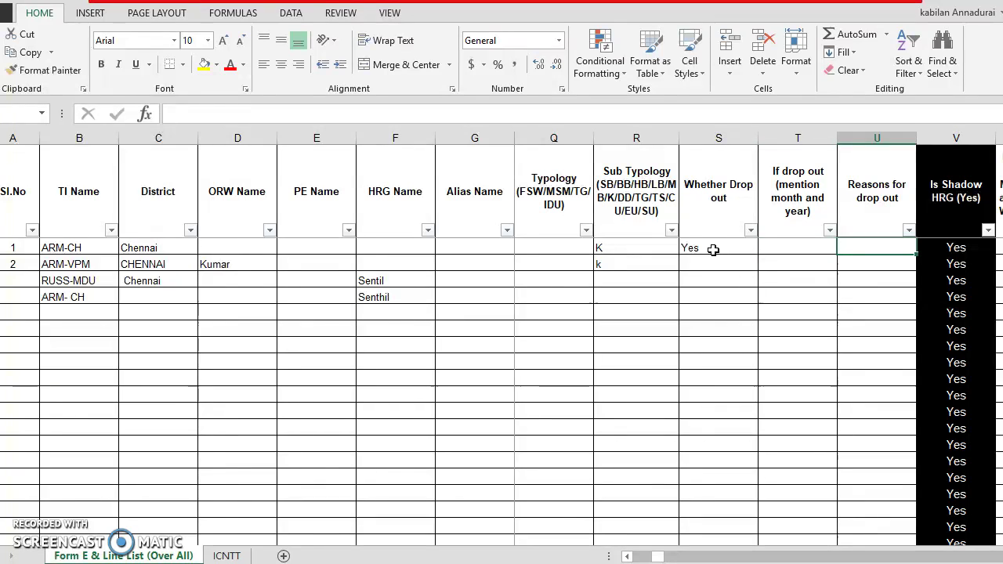
{"action": "key", "text": "Right"}
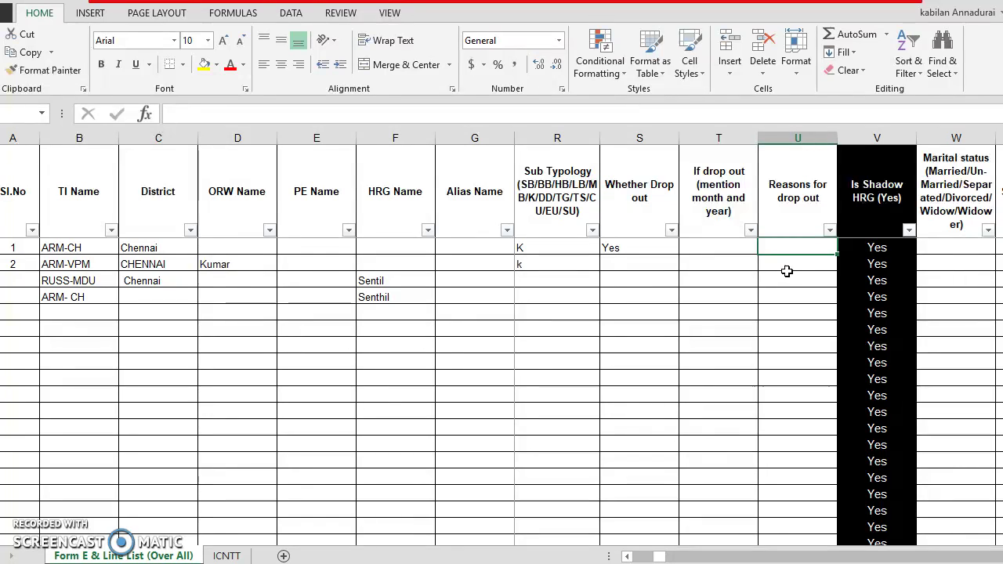
{"action": "left_click", "coordinate": [819, 282]}
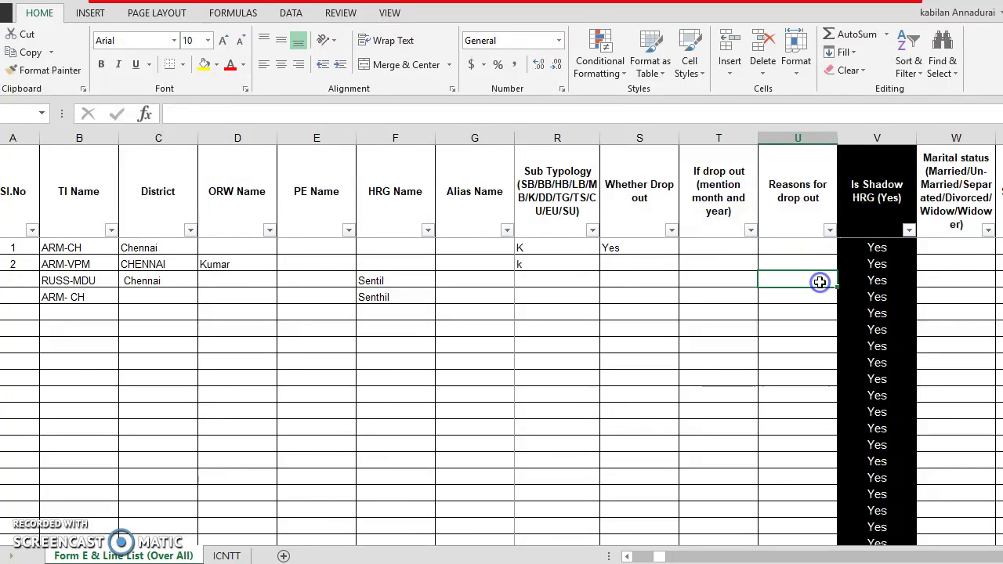
Examine the formula under Is Shadow HRG (Yes) for serial number 1 and the neighbouring Marital status column
{"action": "left_click", "coordinate": [891, 249]}
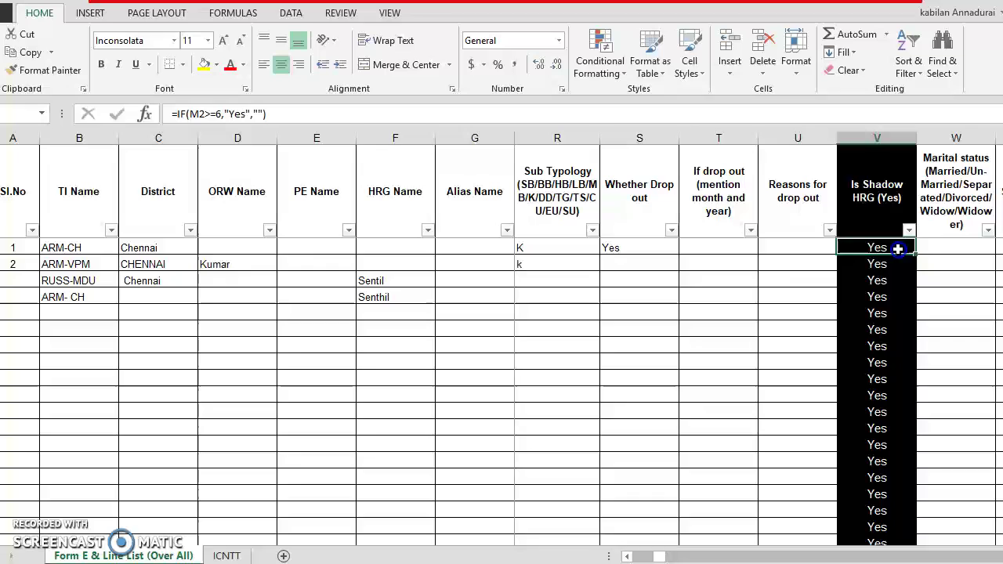
{"action": "left_click", "coordinate": [961, 249]}
{"action": "key", "text": "Right"}
{"action": "key", "text": "Left"}
{"action": "key", "text": "Left"}
{"action": "key", "text": "Right"}
{"action": "key", "text": "Left"}
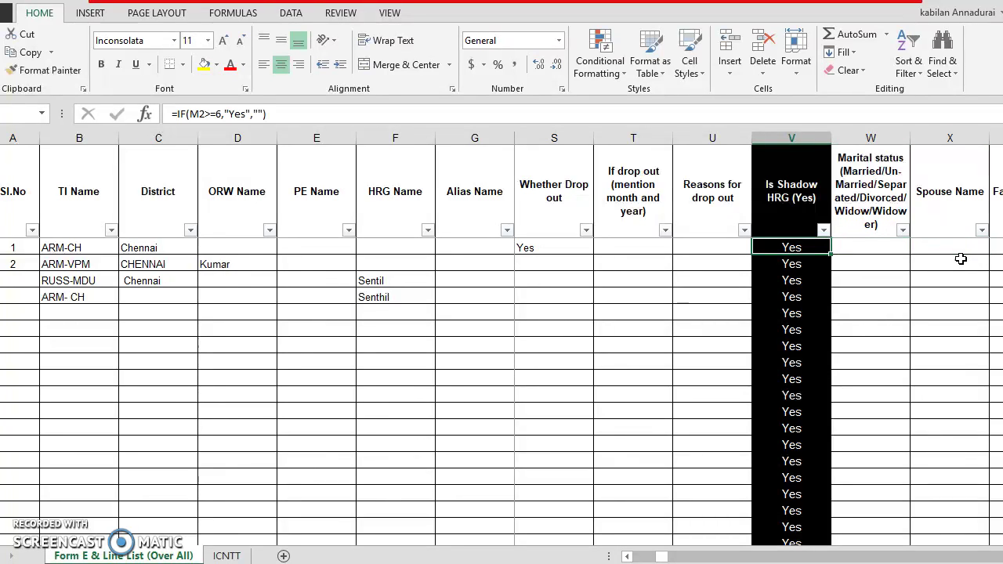
{"action": "key", "text": "Right"}
{"action": "left_click", "coordinate": [862, 195]}
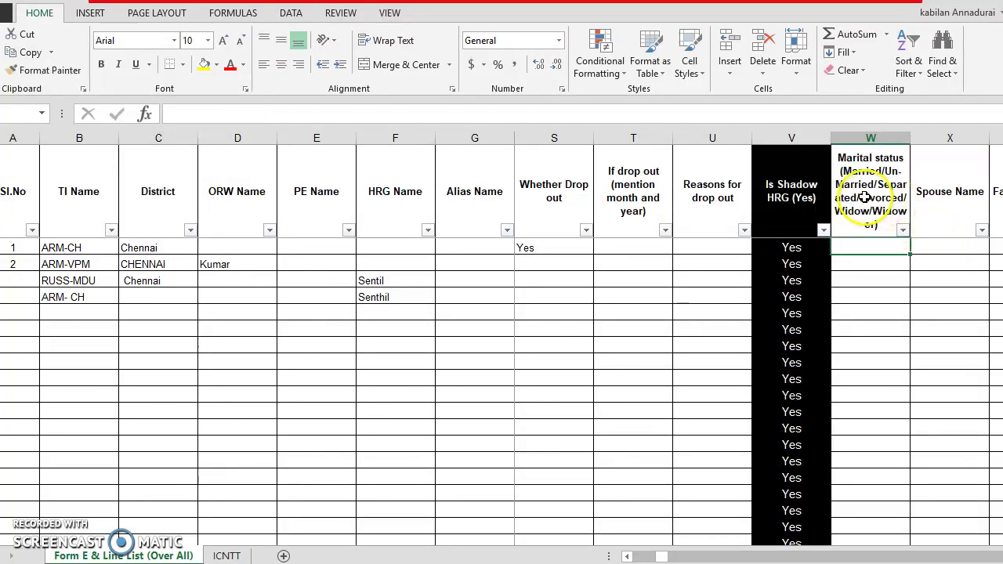
{"action": "left_click", "coordinate": [811, 252]}
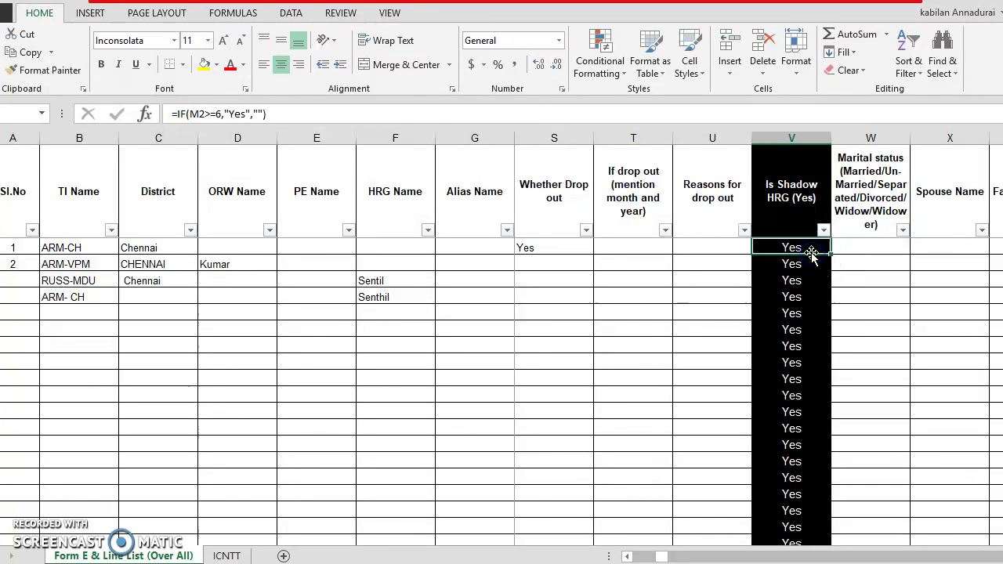
Review the columns from Marital status through Spouse, Father's and Mother's Name and Employment status of HRG to Education
{"action": "key", "text": "Right"}
{"action": "key", "text": "Right"}
{"action": "key", "text": "Right"}
{"action": "key", "text": "Right"}
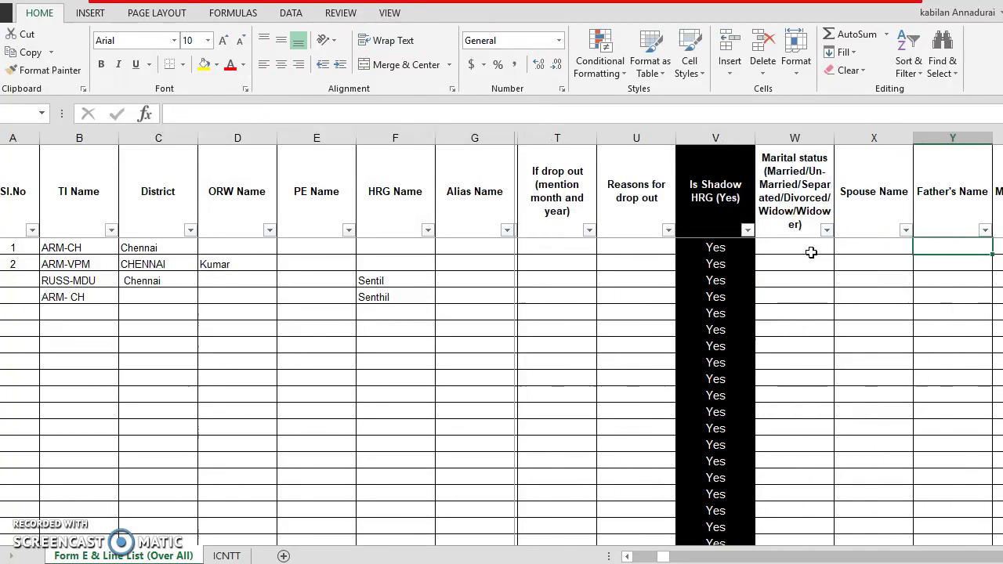
{"action": "key", "text": "Right"}
{"action": "key", "text": "Right"}
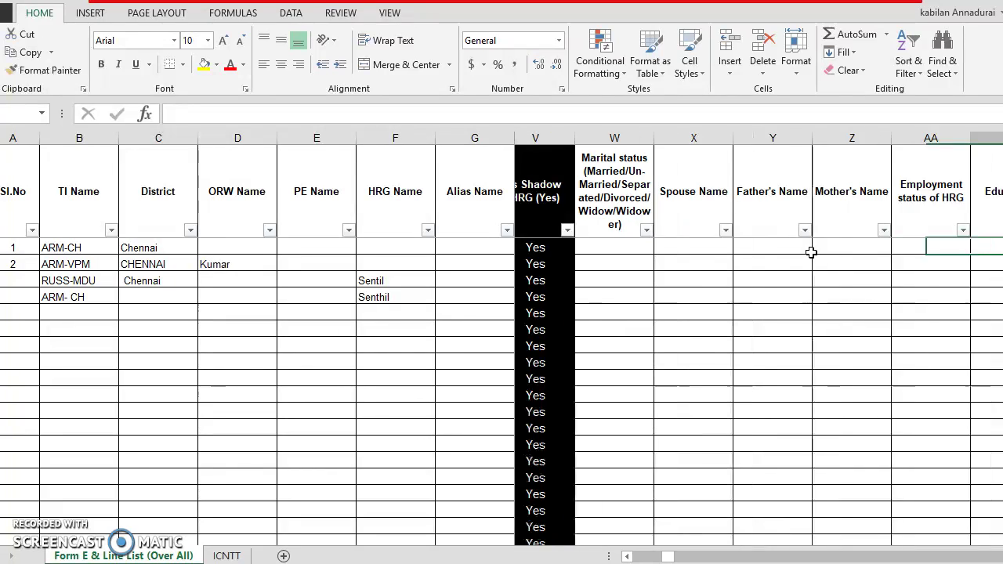
{"action": "left_click", "coordinate": [655, 248]}
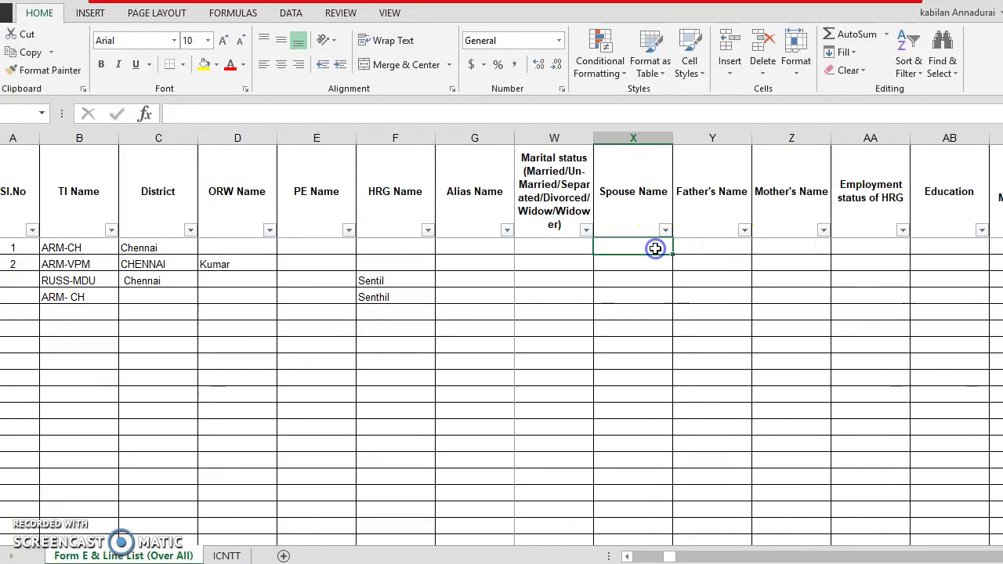
{"action": "key", "text": "Right"}
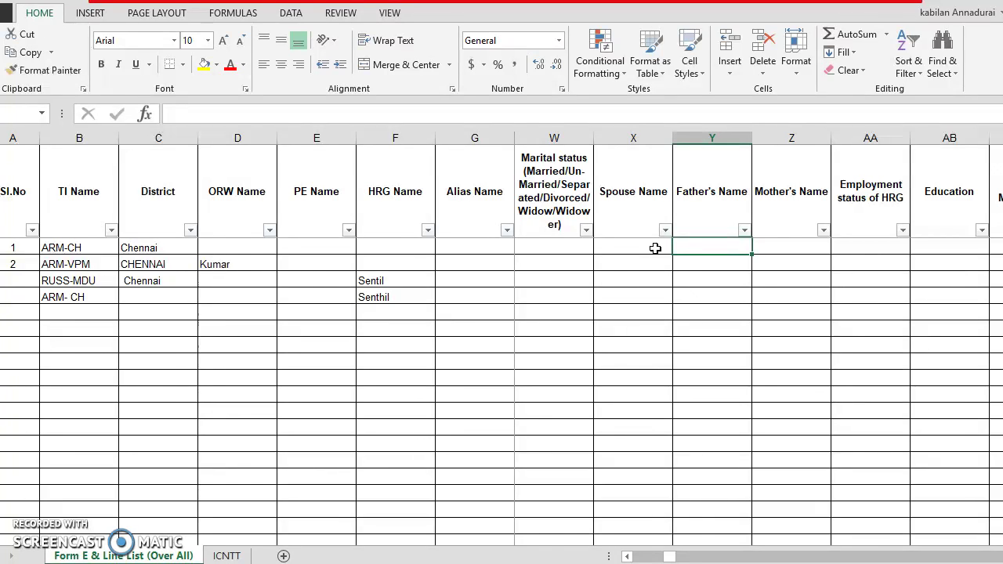
{"action": "key", "text": "Right"}
{"action": "key", "text": "Right"}
{"action": "key", "text": "Right"}
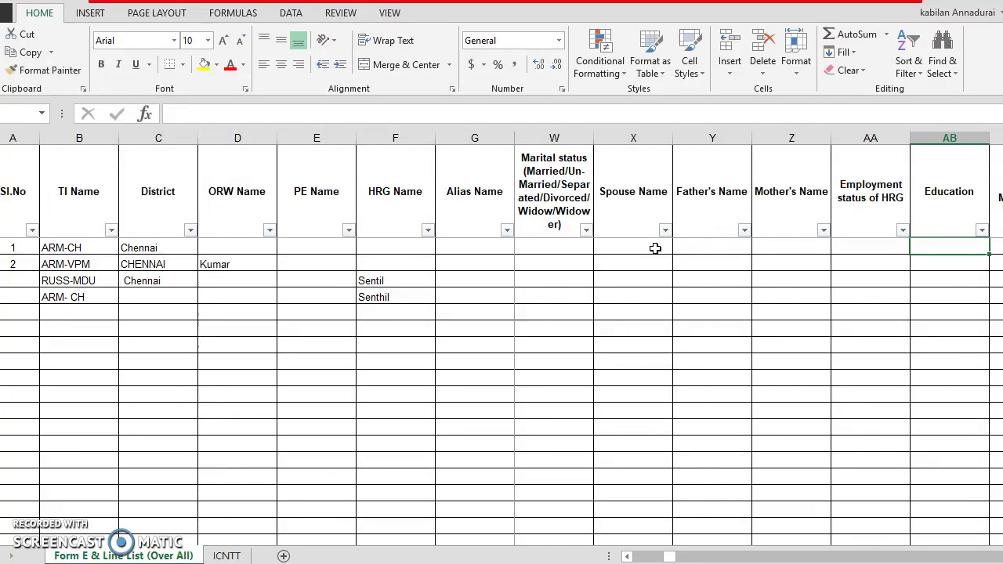
{"action": "key", "text": "Right"}
{"action": "key", "text": "Left"}
{"action": "key", "text": "Left"}
{"action": "key", "text": "Right"}
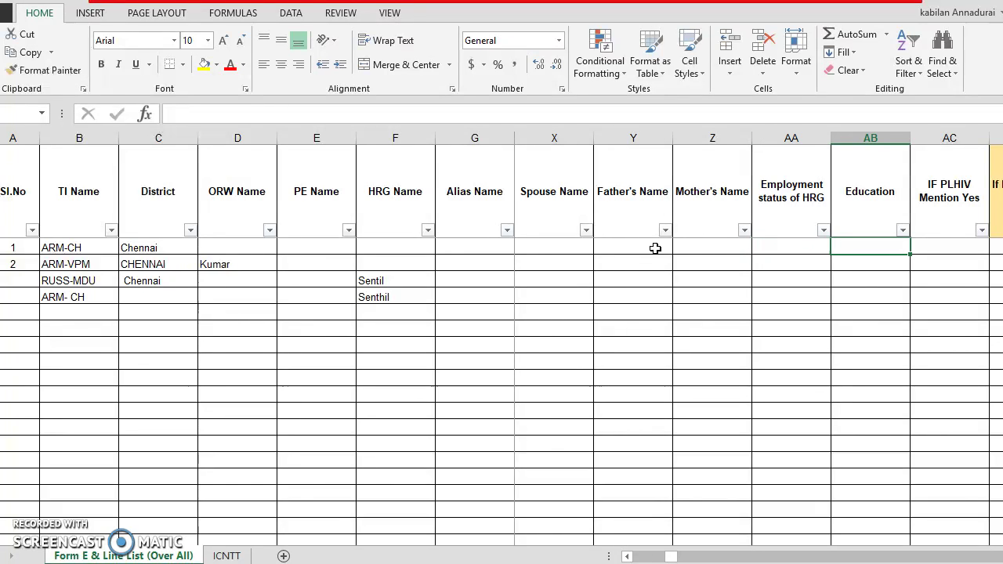
Try 10 and BE as sample entries under Education for serial number 1
{"action": "left_click", "coordinate": [903, 230]}
{"action": "left_click", "coordinate": [900, 230]}
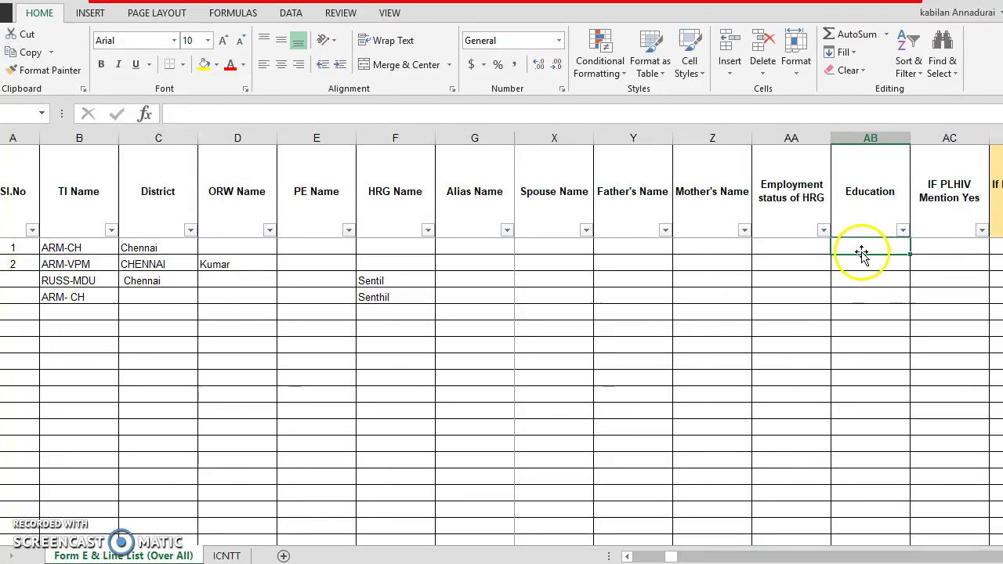
{"action": "type", "text": "10"}
{"action": "key", "text": "ctrl+Return"}
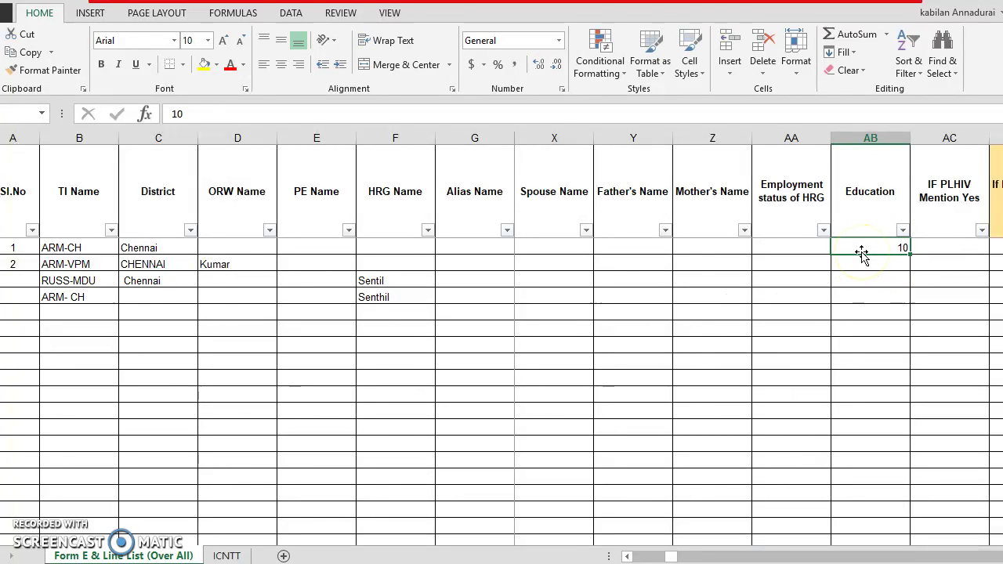
{"action": "type", "text": "BE"}
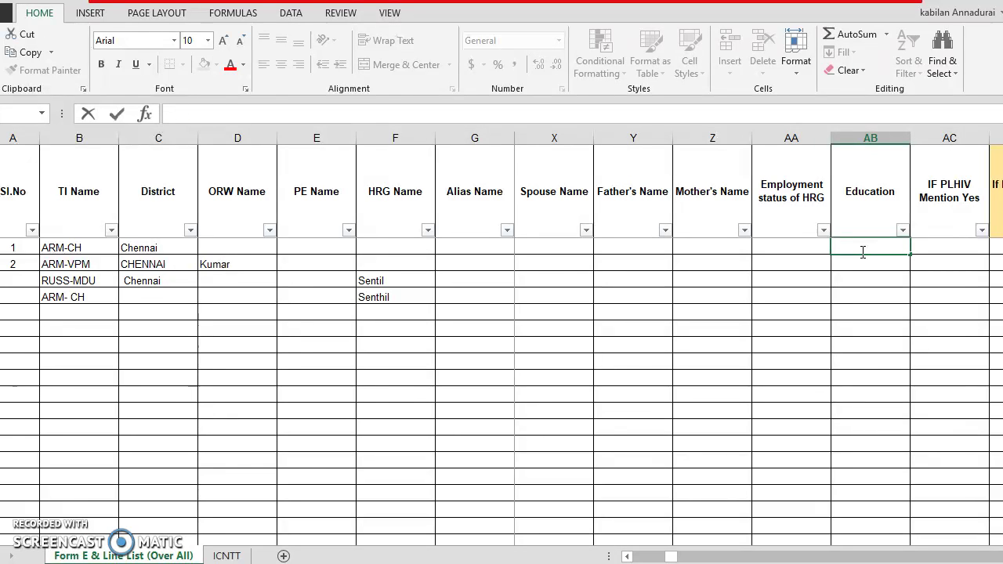
{"action": "key", "text": "Tab"}
Examine the IF PLHIV Mention Yes, If PE mention - YES and If PE drop out mention - YES columns
{"action": "key", "text": "Tab"}
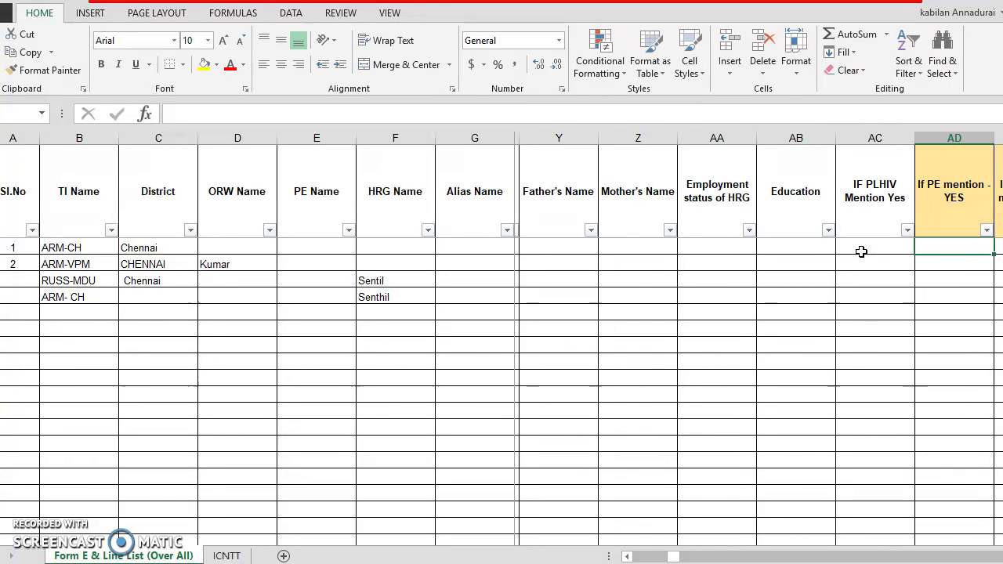
{"action": "key", "text": "Tab"}
{"action": "key", "text": "shift+Tab"}
{"action": "key", "text": "shift+Tab"}
{"action": "key", "text": "Tab"}
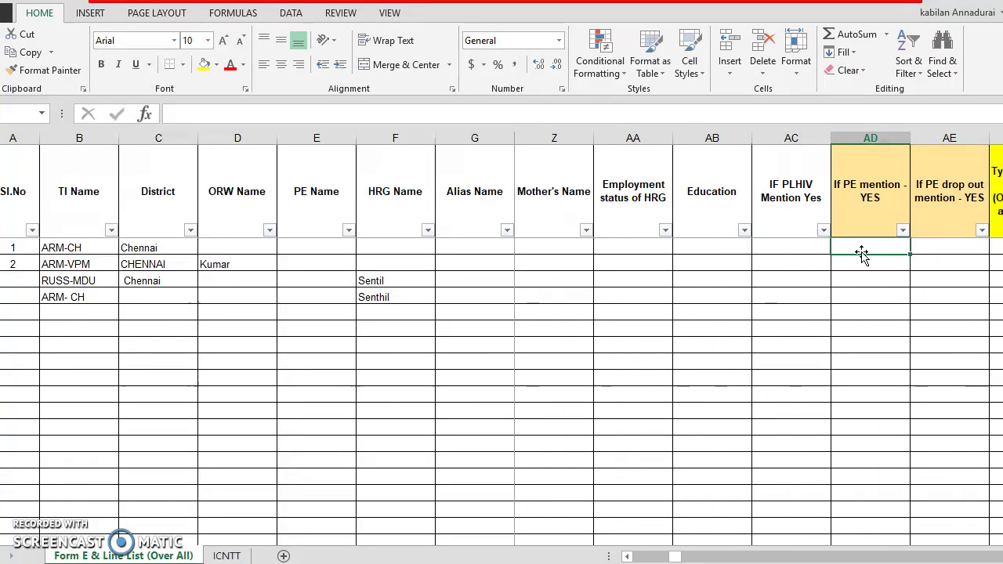
{"action": "key", "text": "Tab"}
{"action": "key", "text": "Tab"}
{"action": "key", "text": "shift+Tab"}
{"action": "key", "text": "shift+Tab"}
{"action": "key", "text": "Tab"}
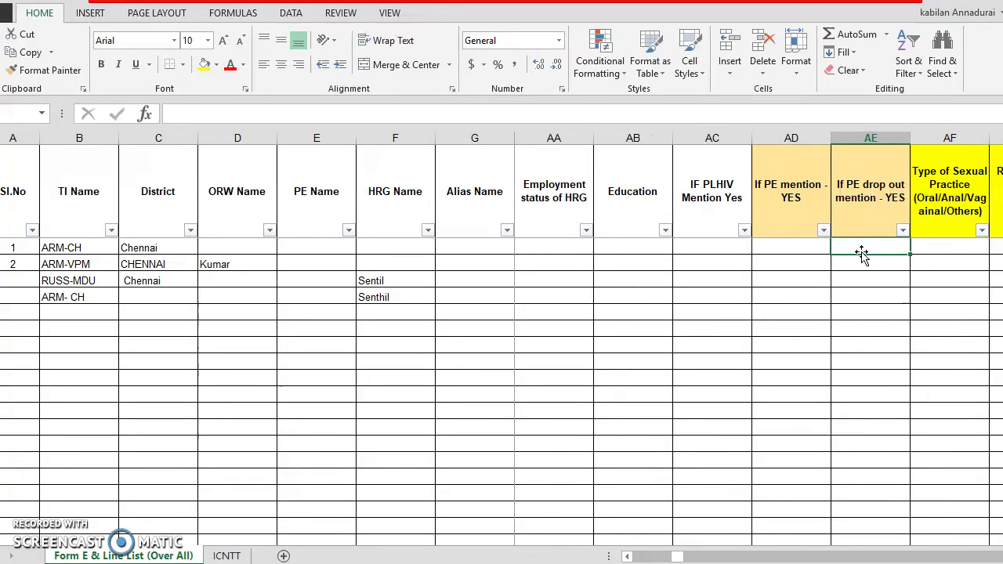
{"action": "key", "text": "shift+Tab"}
{"action": "key", "text": "shift+Tab"}
{"action": "key", "text": "Tab"}
Check the filter choices of the If PE mention - YES and If PE drop out mention - YES columns
{"action": "left_click", "coordinate": [822, 235]}
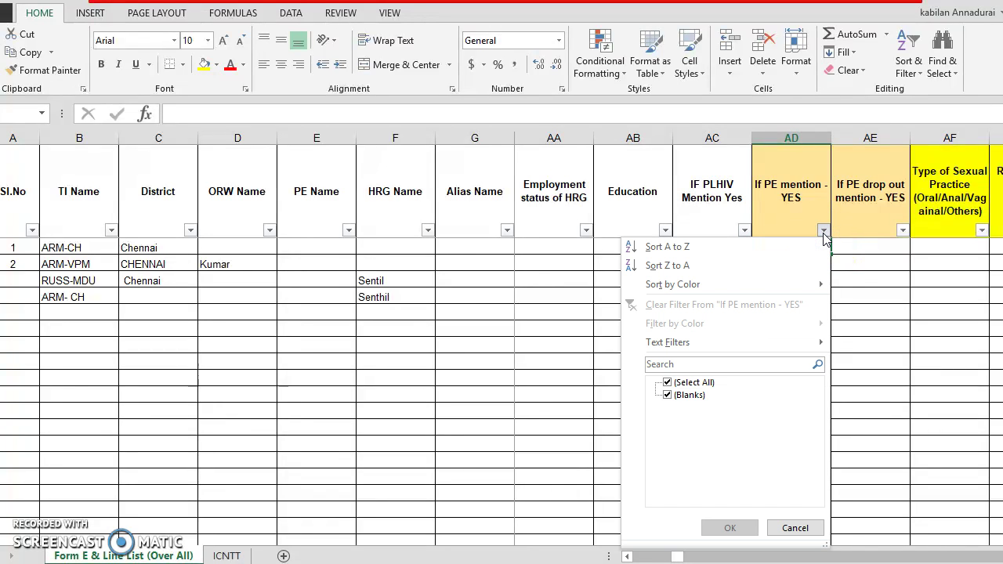
{"action": "left_click", "coordinate": [866, 264]}
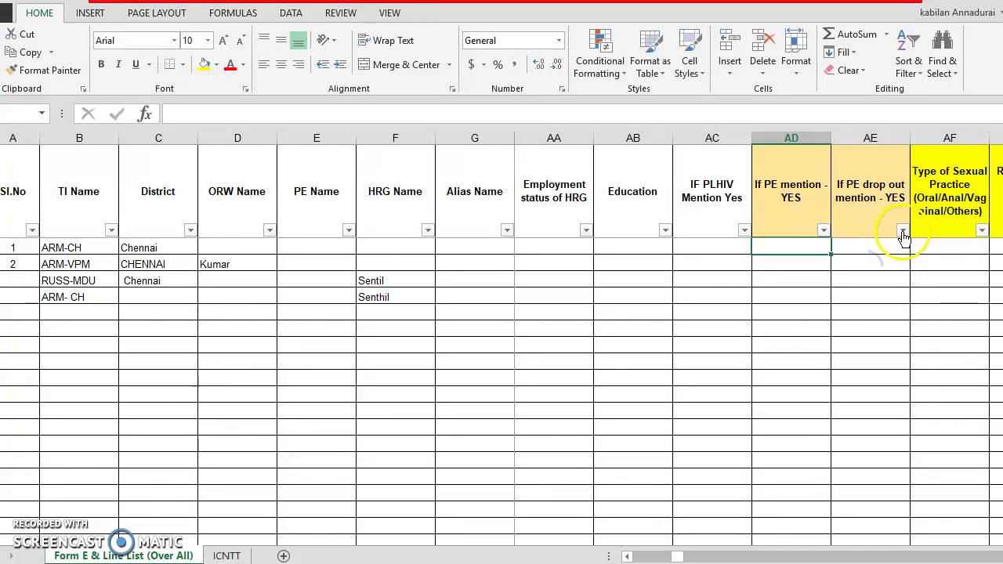
{"action": "left_click", "coordinate": [902, 231]}
{"action": "left_click", "coordinate": [902, 231]}
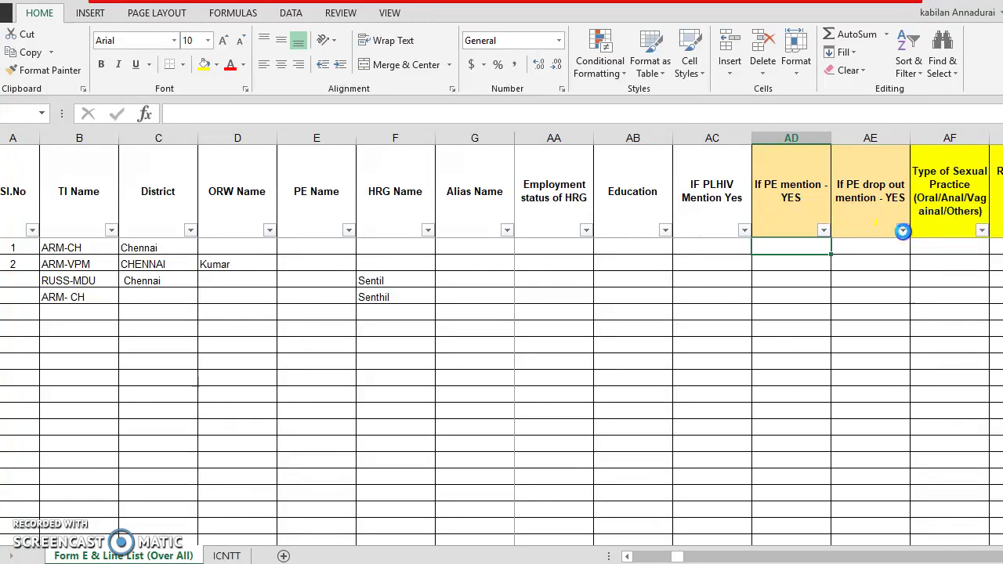
{"action": "left_click", "coordinate": [902, 231]}
{"action": "left_click", "coordinate": [954, 284]}
{"action": "left_click", "coordinate": [812, 249]}
{"action": "left_click", "coordinate": [815, 277]}
{"action": "left_click", "coordinate": [851, 262]}
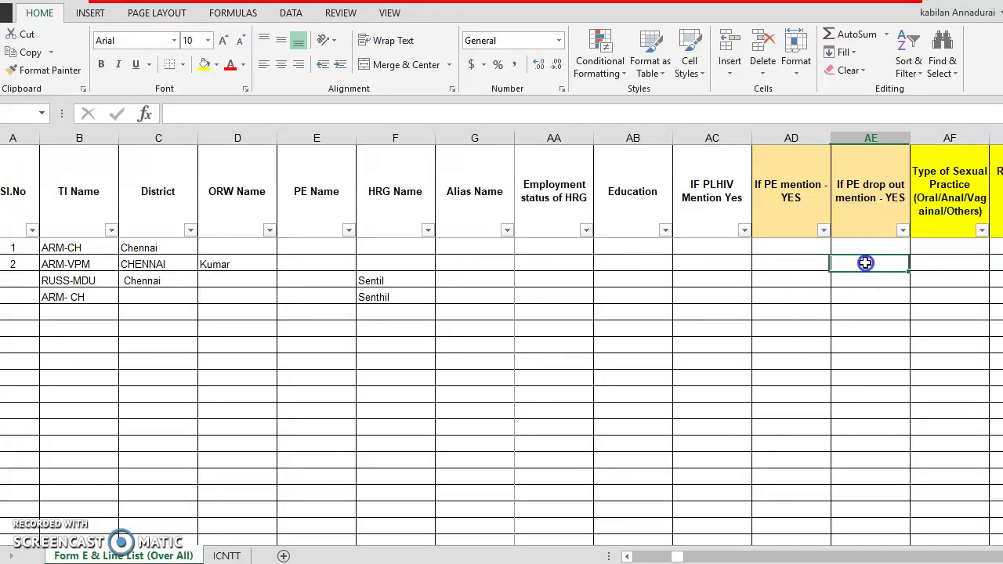
Look over the yellow and black columns after the PE details and examine the Type of Sexual Practice heading
{"action": "key", "text": "Right"}
{"action": "key", "text": "Right"}
{"action": "key", "text": "Right"}
{"action": "key", "text": "Right"}
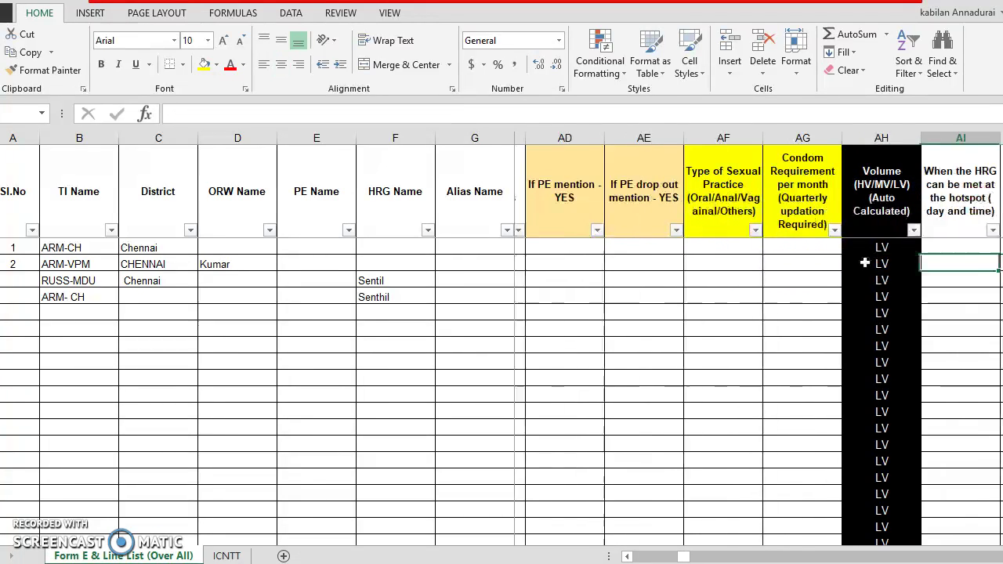
{"action": "left_click", "coordinate": [703, 277]}
{"action": "key", "text": "Up"}
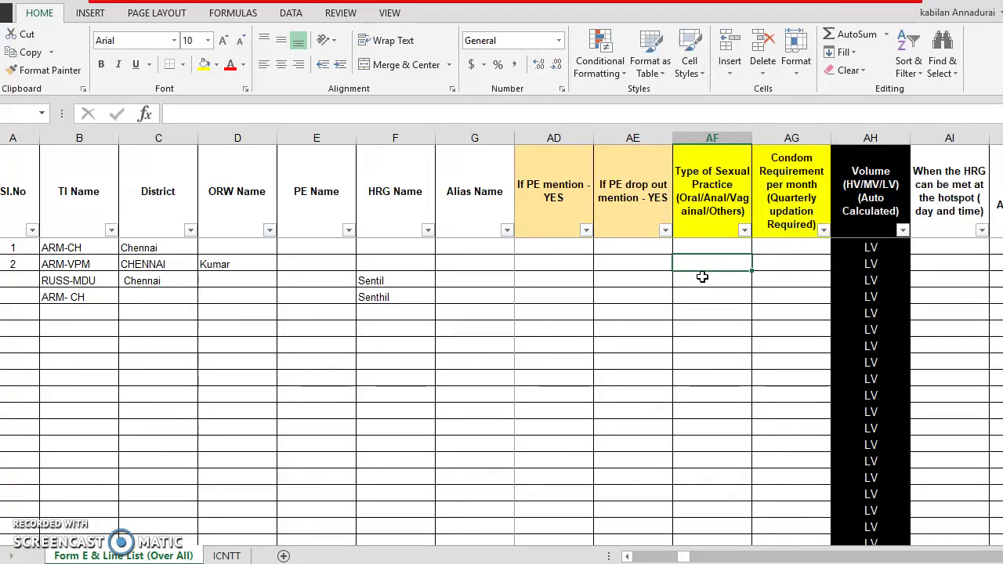
{"action": "key", "text": "Up"}
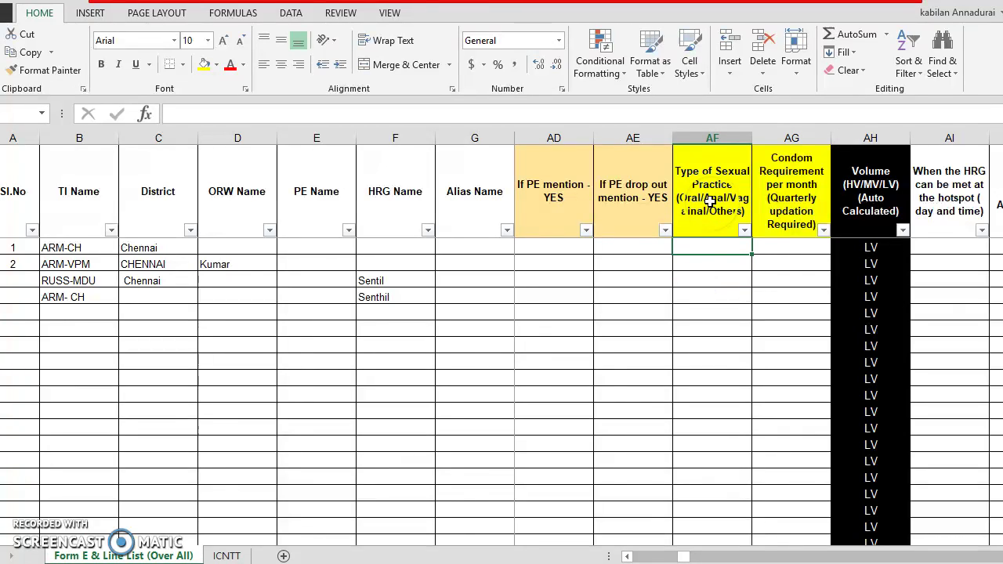
Examine the Condom Requirement per month column and the Volume (HV/MV/LV) formula for serial number 1
{"action": "left_click", "coordinate": [768, 247]}
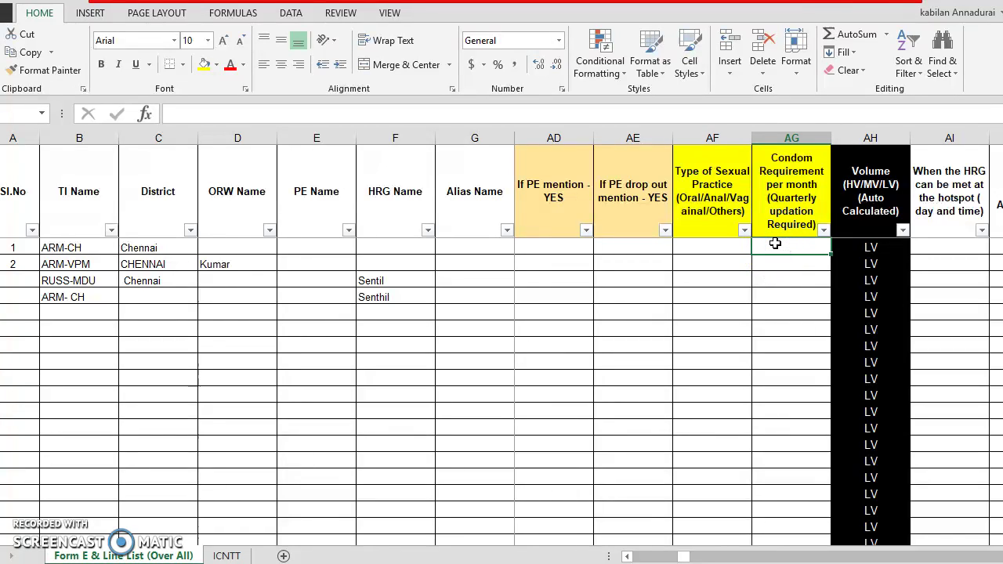
{"action": "key", "text": "Left"}
{"action": "left_click", "coordinate": [774, 244]}
{"action": "key", "text": "Right"}
{"action": "key", "text": "Right"}
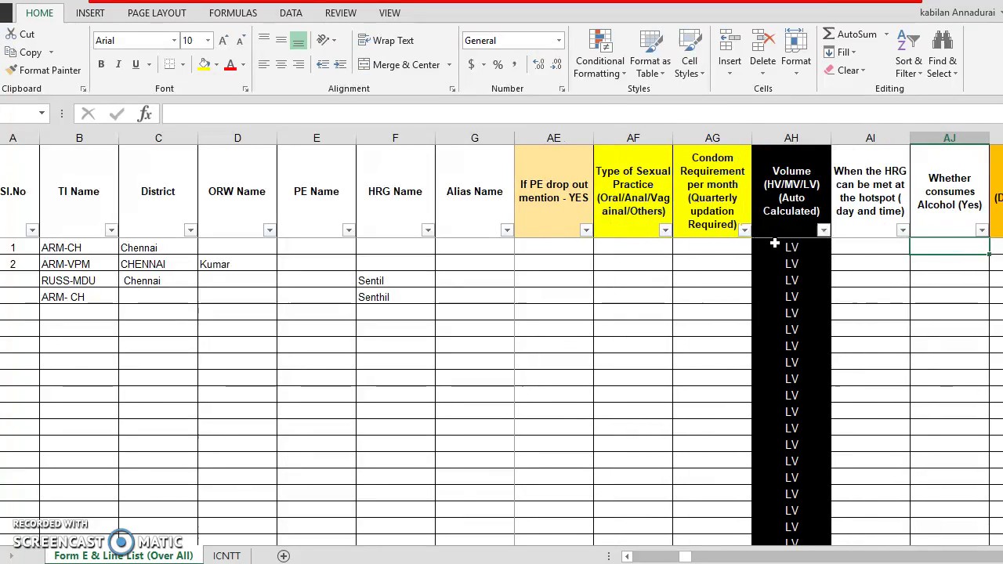
{"action": "left_click", "coordinate": [774, 244]}
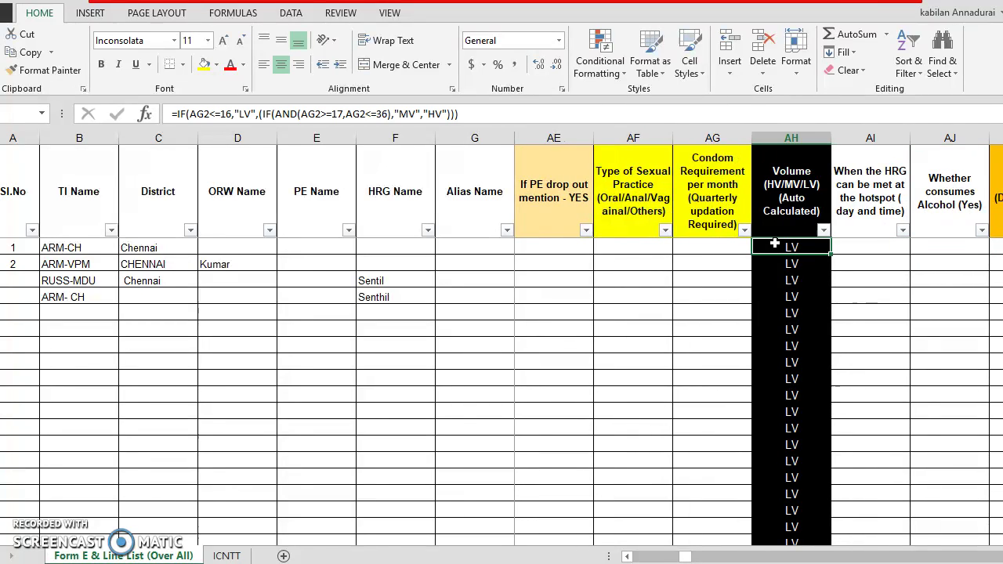
Examine the columns for when the HRG can be met at the hotspot and Whether consumes Alcohol, including their filters
{"action": "key", "text": "Right"}
{"action": "key", "text": "Right"}
{"action": "key", "text": "Right"}
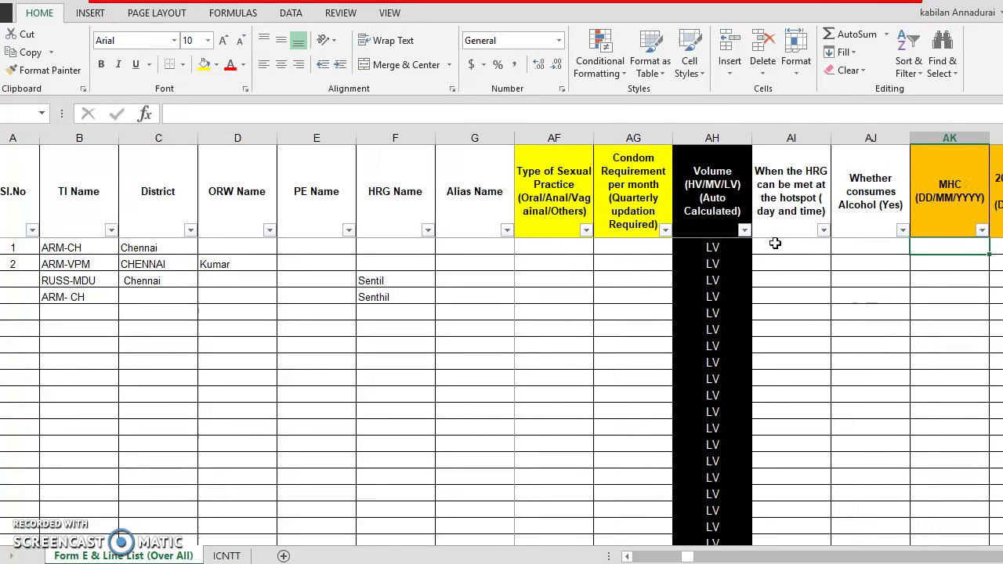
{"action": "key", "text": "Left"}
{"action": "key", "text": "Left"}
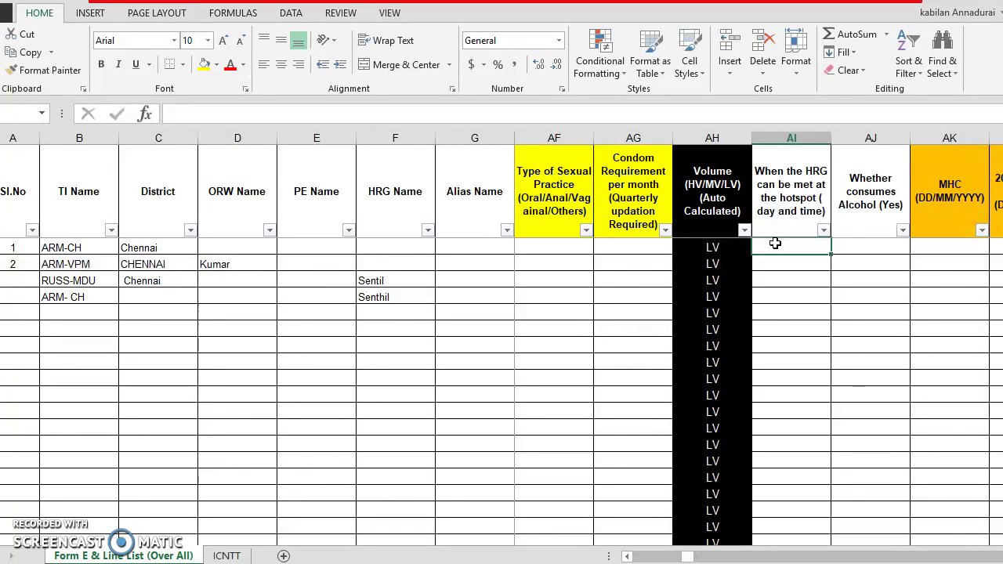
{"action": "left_click", "coordinate": [824, 229]}
{"action": "left_click", "coordinate": [825, 234]}
{"action": "left_click", "coordinate": [815, 279]}
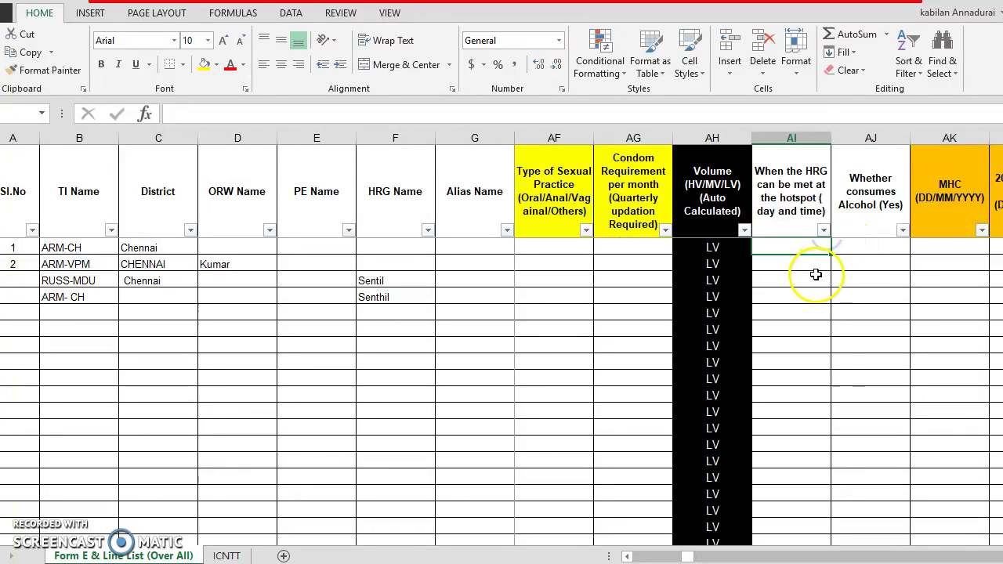
{"action": "left_click", "coordinate": [905, 230]}
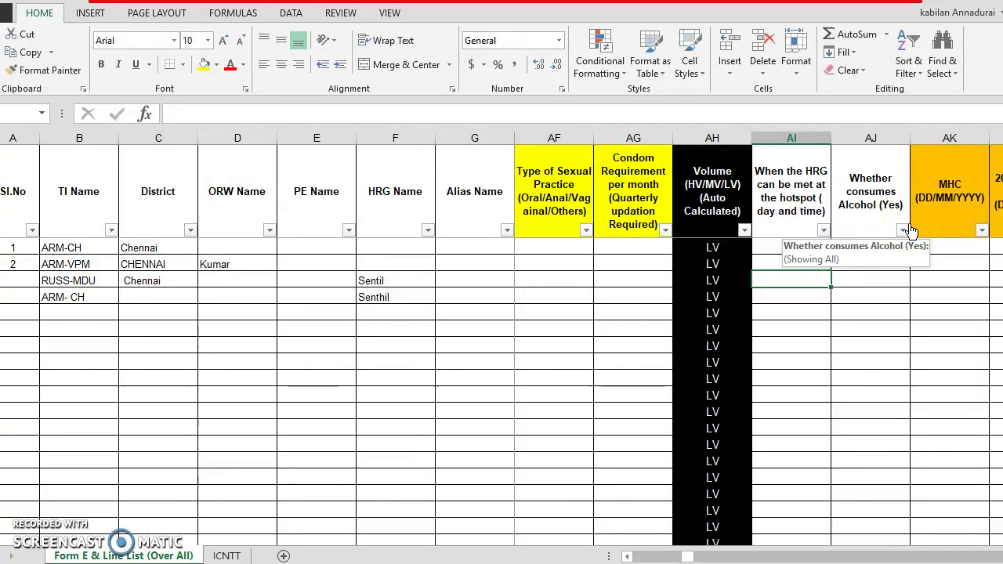
{"action": "left_click", "coordinate": [866, 279]}
Review the date columns from MHC through the 2010-2011 HIV Testing, STI Clinic Visit, PT, Syphilis and TB headings
{"action": "key", "text": "Right"}
{"action": "key", "text": "Right"}
{"action": "key", "text": "Right"}
{"action": "key", "text": "Right"}
{"action": "key", "text": "Right"}
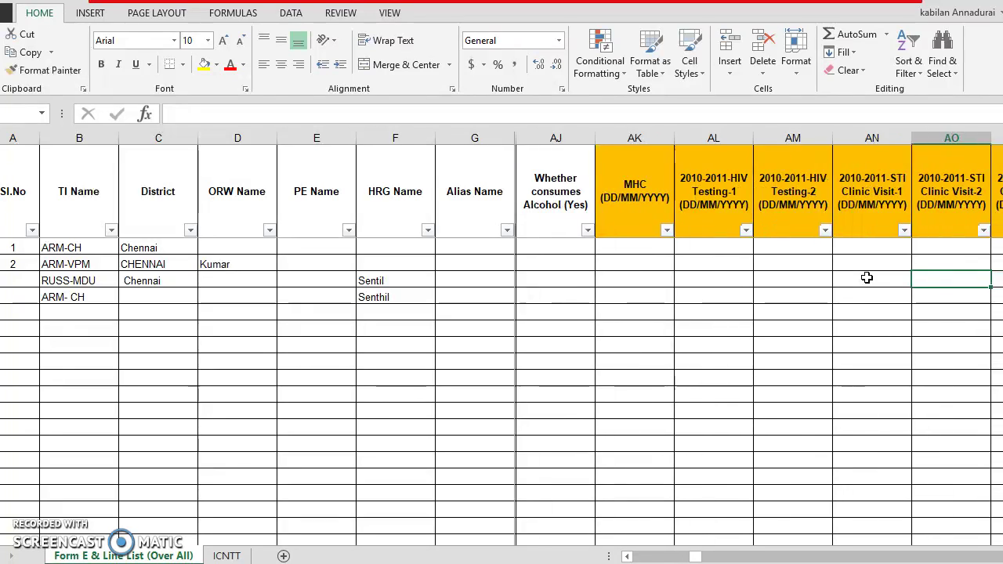
{"action": "key", "text": "Right"}
{"action": "key", "text": "Right"}
{"action": "key", "text": "Right"}
{"action": "key", "text": "Right"}
{"action": "key", "text": "Right"}
{"action": "key", "text": "Right"}
{"action": "key", "text": "Right"}
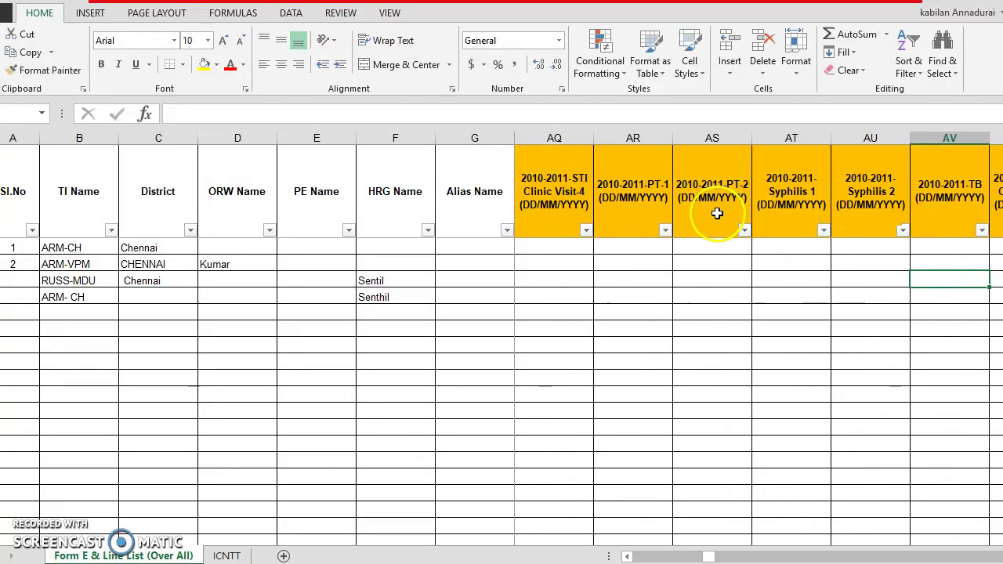
Review the yearly date headings from 2010-2011 PT-2 through the 2011-2012 STI Clinic Visit, PT, Syphilis and TB columns
{"action": "left_click", "coordinate": [717, 213]}
{"action": "key", "text": "Right"}
{"action": "key", "text": "Right"}
{"action": "key", "text": "Right"}
{"action": "key", "text": "Right"}
{"action": "key", "text": "Right"}
{"action": "key", "text": "Right"}
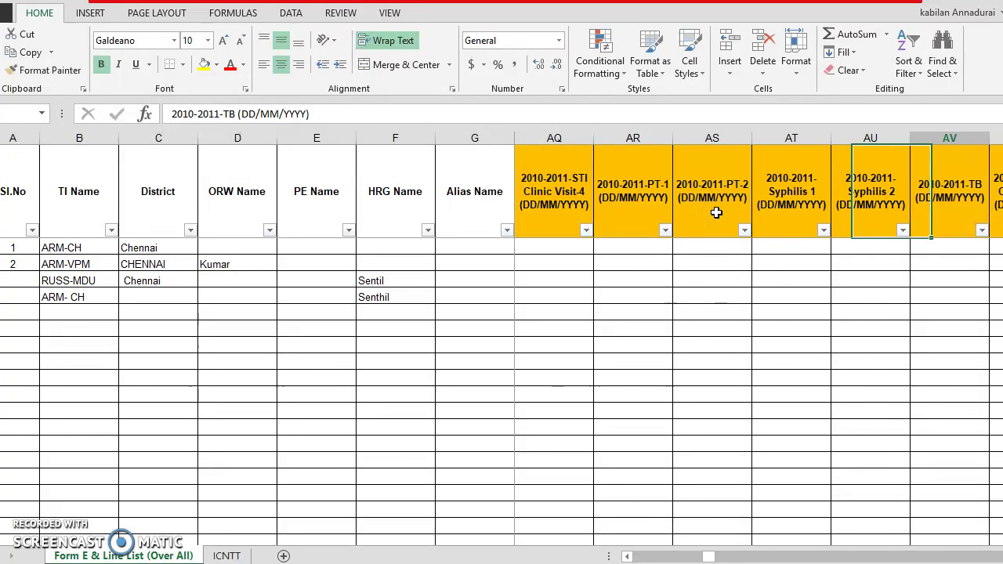
{"action": "key", "text": "Right"}
{"action": "key", "text": "Right"}
{"action": "key", "text": "Right"}
{"action": "key", "text": "Right"}
{"action": "key", "text": "Right"}
{"action": "key", "text": "Right"}
{"action": "key", "text": "Right"}
{"action": "key", "text": "Right"}
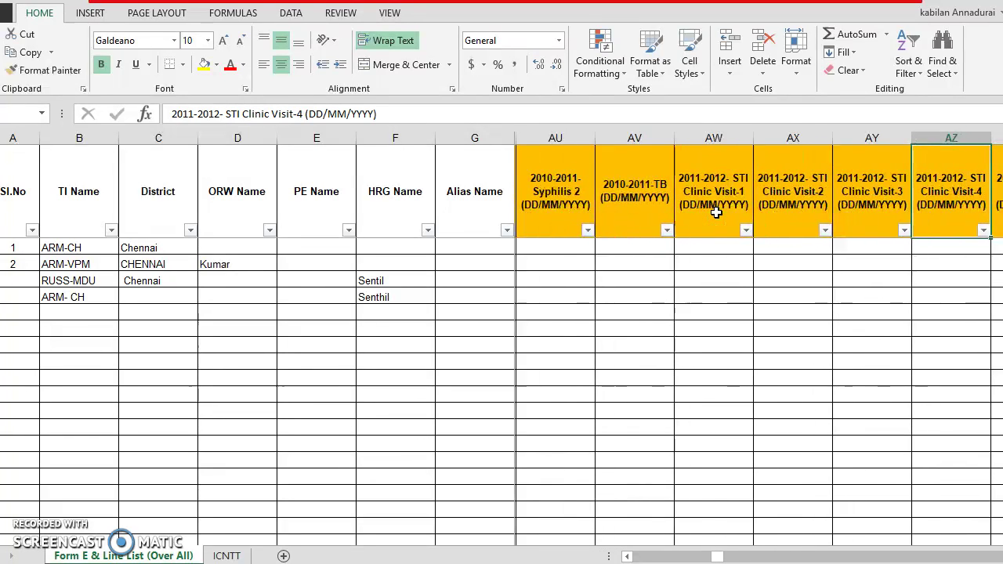
{"action": "key", "text": "Right"}
{"action": "key", "text": "Right"}
{"action": "key", "text": "Right"}
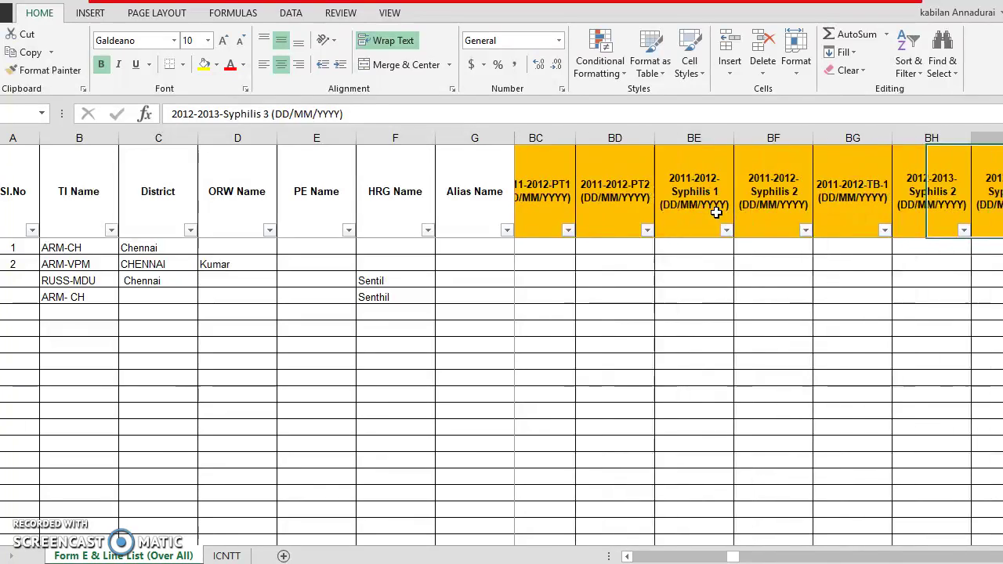
{"action": "key", "text": "Left"}
{"action": "key", "text": "Left"}
{"action": "key", "text": "Left"}
Look over the yearly date headings from the 2012-2013 STI Clinic Visit columns through 2014-2015 HIV Testing-2
{"action": "key", "text": "Right"}
{"action": "key", "text": "Right"}
{"action": "key", "text": "Right"}
{"action": "key", "text": "Right"}
{"action": "key", "text": "Right"}
{"action": "key", "text": "Right"}
{"action": "key", "text": "Right"}
{"action": "key", "text": "Right"}
{"action": "key", "text": "Right"}
{"action": "key", "text": "Right"}
{"action": "key", "text": "Right"}
{"action": "key", "text": "Right"}
{"action": "key", "text": "Right"}
{"action": "key", "text": "Right"}
{"action": "key", "text": "Right"}
{"action": "key", "text": "Right"}
{"action": "key", "text": "Right"}
{"action": "key", "text": "Right"}
{"action": "key", "text": "Right"}
{"action": "key", "text": "Right"}
{"action": "key", "text": "Right"}
{"action": "key", "text": "Right"}
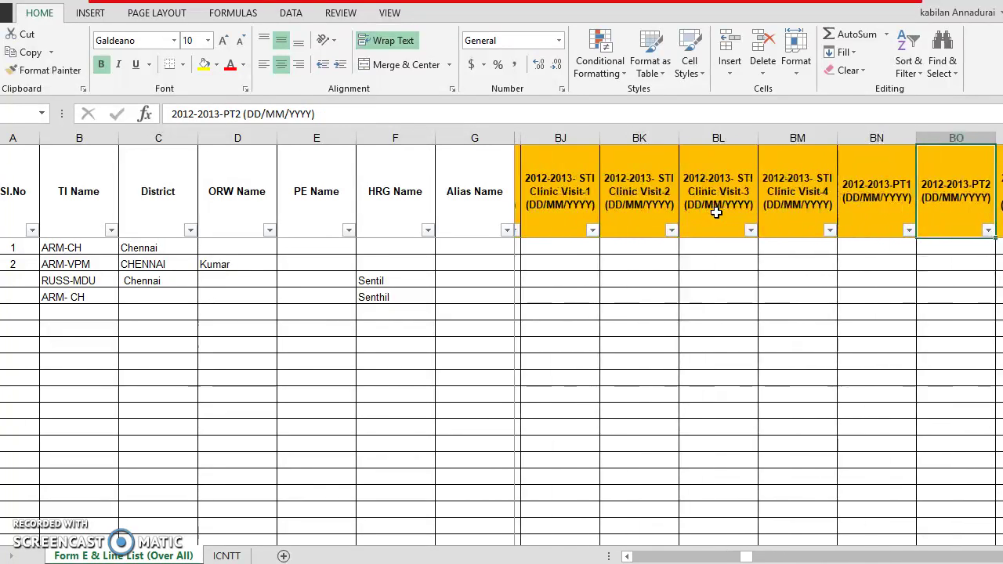
{"action": "key", "text": "Right"}
{"action": "key", "text": "Right"}
{"action": "key", "text": "Right"}
{"action": "key", "text": "Right"}
{"action": "key", "text": "Right"}
{"action": "key", "text": "Right"}
{"action": "key", "text": "Right"}
{"action": "key", "text": "Right"}
{"action": "key", "text": "Right"}
{"action": "key", "text": "Right"}
{"action": "key", "text": "Right"}
{"action": "key", "text": "Right"}
{"action": "key", "text": "Right"}
{"action": "key", "text": "Right"}
{"action": "key", "text": "Right"}
{"action": "key", "text": "Right"}
{"action": "key", "text": "Right"}
{"action": "key", "text": "Right"}
{"action": "key", "text": "Right"}
{"action": "key", "text": "Right"}
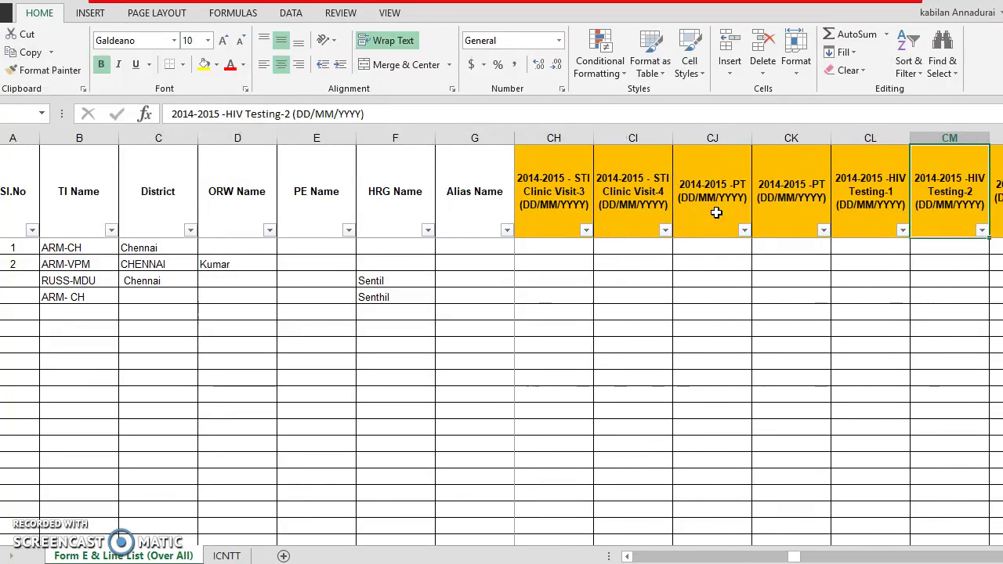
Look over the remaining yearly date headings after 2014-2015 HIV Testing-2, up to the 2019-2020 HIV Testing columns
{"action": "key", "text": "Right"}
{"action": "key", "text": "Right"}
{"action": "key", "text": "Right"}
{"action": "key", "text": "Right"}
{"action": "key", "text": "Right"}
{"action": "key", "text": "Right"}
{"action": "key", "text": "Right"}
{"action": "key", "text": "Right"}
{"action": "key", "text": "Right"}
{"action": "key", "text": "Right"}
{"action": "key", "text": "Right"}
{"action": "key", "text": "Right"}
{"action": "key", "text": "Right"}
{"action": "key", "text": "Right"}
{"action": "key", "text": "Right"}
{"action": "key", "text": "Right"}
{"action": "key", "text": "Right"}
{"action": "key", "text": "Right"}
{"action": "key", "text": "Right"}
{"action": "key", "text": "Right"}
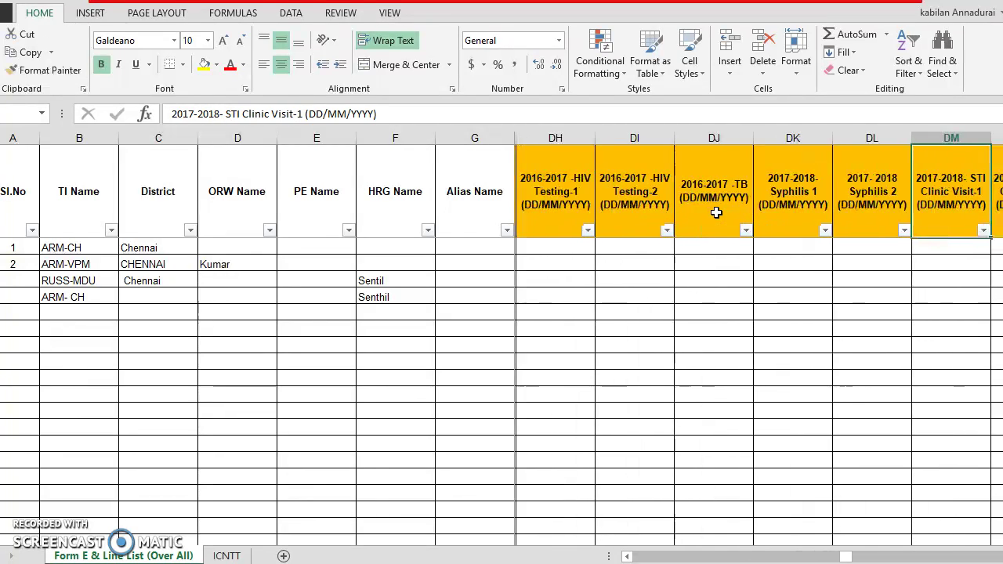
{"action": "key", "text": "Right"}
{"action": "key", "text": "Right"}
{"action": "key", "text": "Right"}
{"action": "key", "text": "Right"}
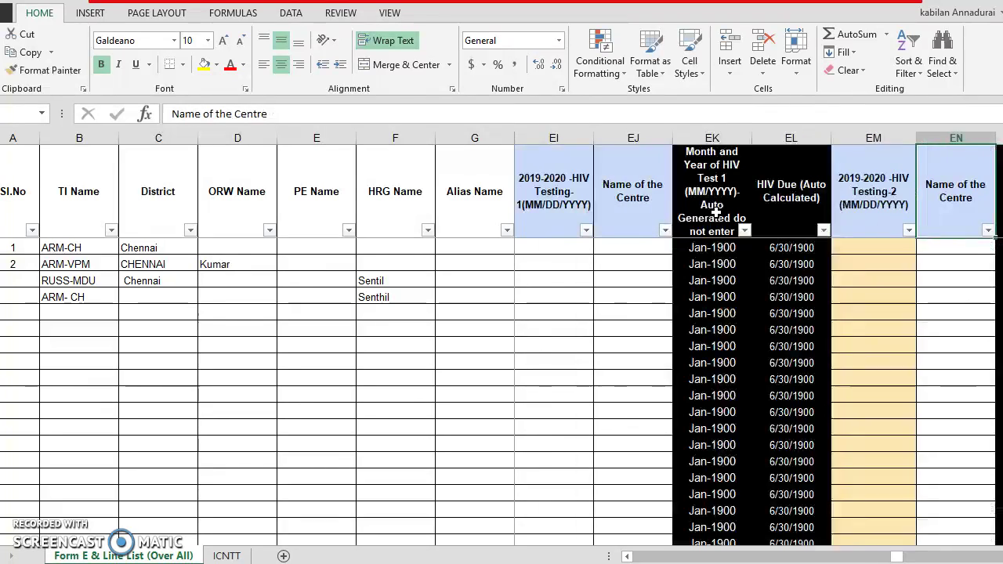
Examine the 2019-2020 HIV Testing headings, including the auto-generated Month and Year of HIV Test 1 and HIV Due columns
{"action": "key", "text": "Right"}
{"action": "key", "text": "Right"}
{"action": "key", "text": "Left"}
{"action": "key", "text": "Left"}
{"action": "key", "text": "Left"}
{"action": "key", "text": "Left"}
{"action": "key", "text": "Left"}
{"action": "key", "text": "Left"}
{"action": "key", "text": "Left"}
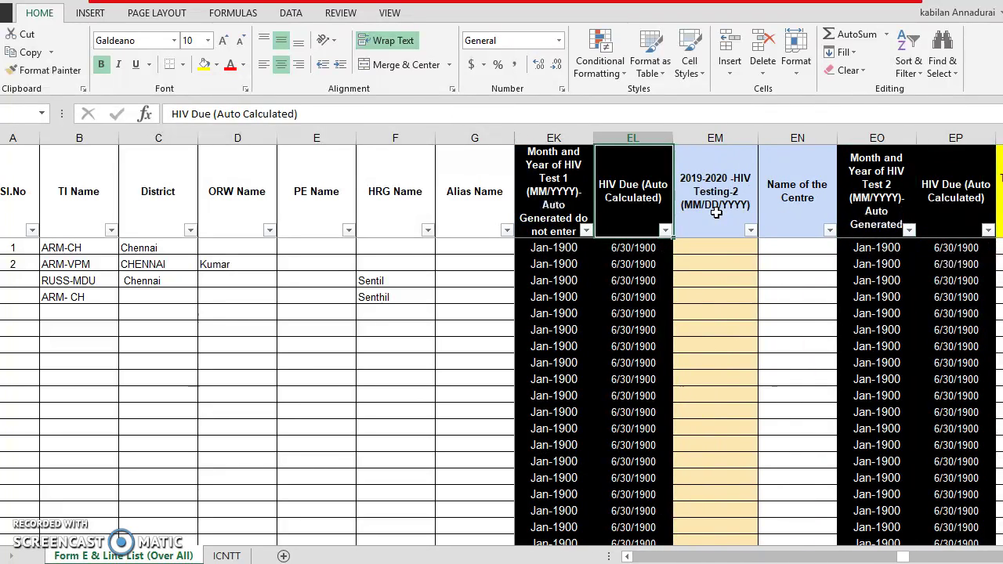
{"action": "key", "text": "Right"}
{"action": "key", "text": "Right"}
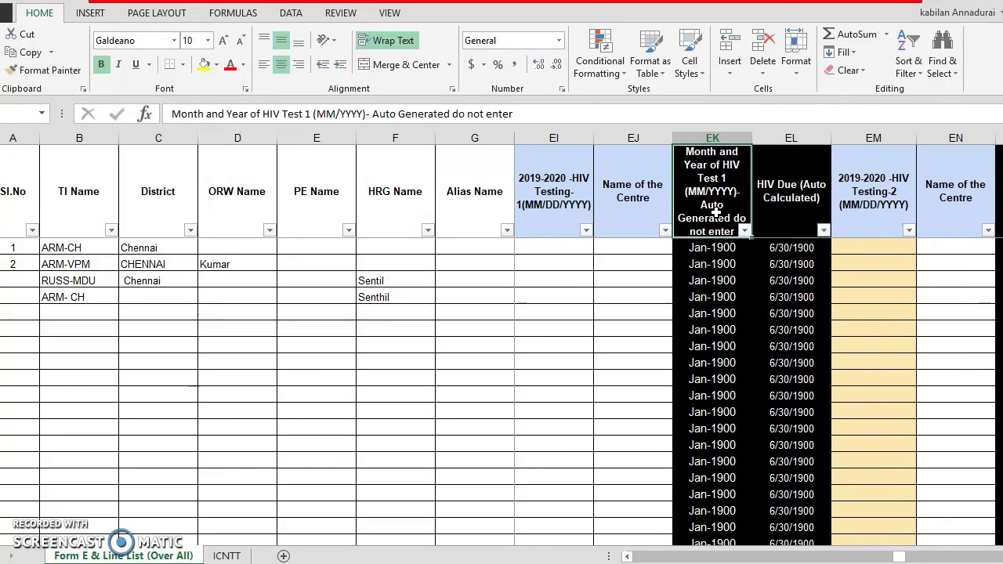
{"action": "key", "text": "Right"}
{"action": "key", "text": "Left"}
{"action": "key", "text": "Left"}
{"action": "left_click", "coordinate": [715, 212]}
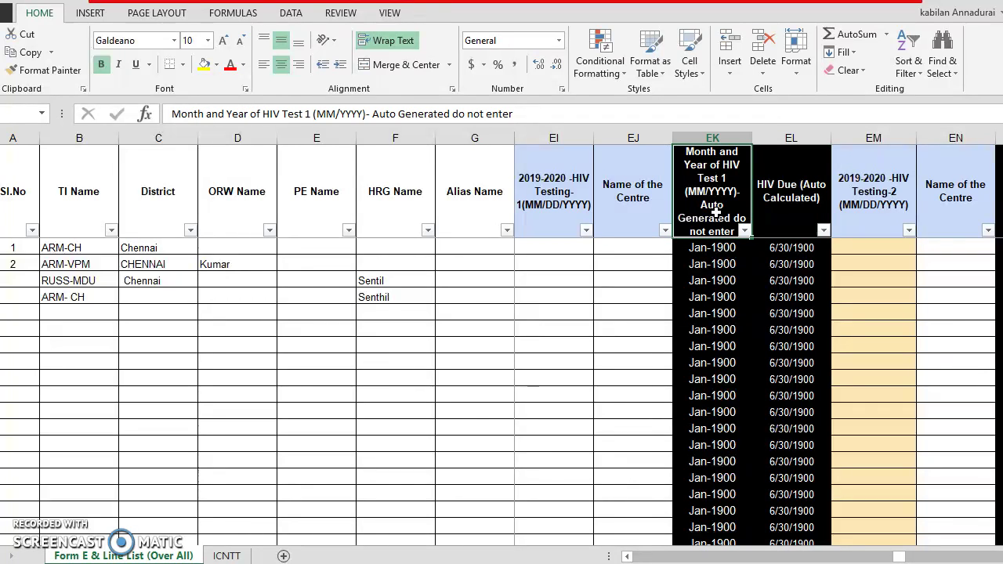
Examine the Name of the Centre column with its filter and the 2019-2020 HIV Testing-2 cell for serial number 1
{"action": "left_click", "coordinate": [624, 249]}
{"action": "left_click", "coordinate": [665, 230]}
{"action": "left_click", "coordinate": [665, 230]}
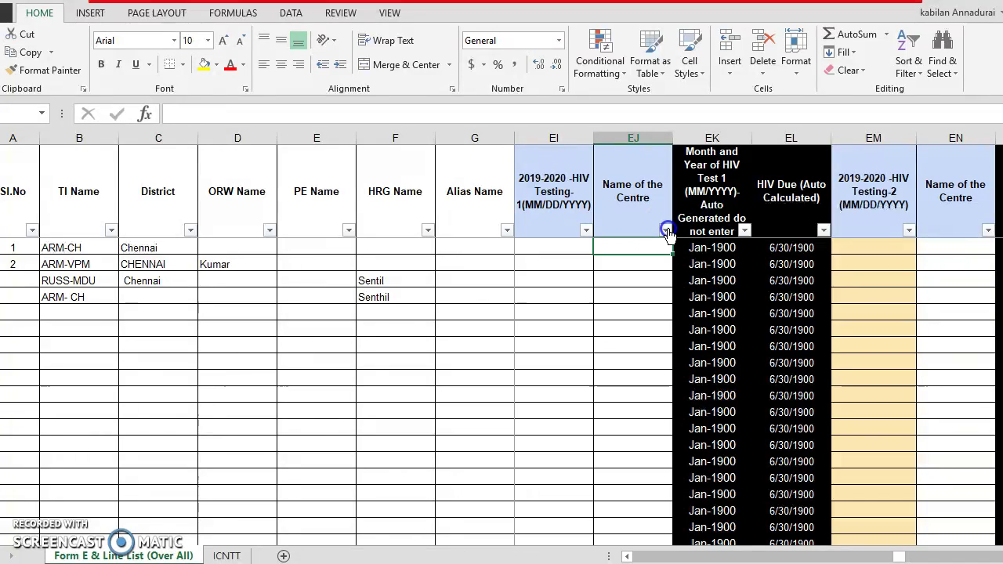
{"action": "left_click", "coordinate": [895, 250]}
{"action": "key", "text": "Right"}
{"action": "key", "text": "Right"}
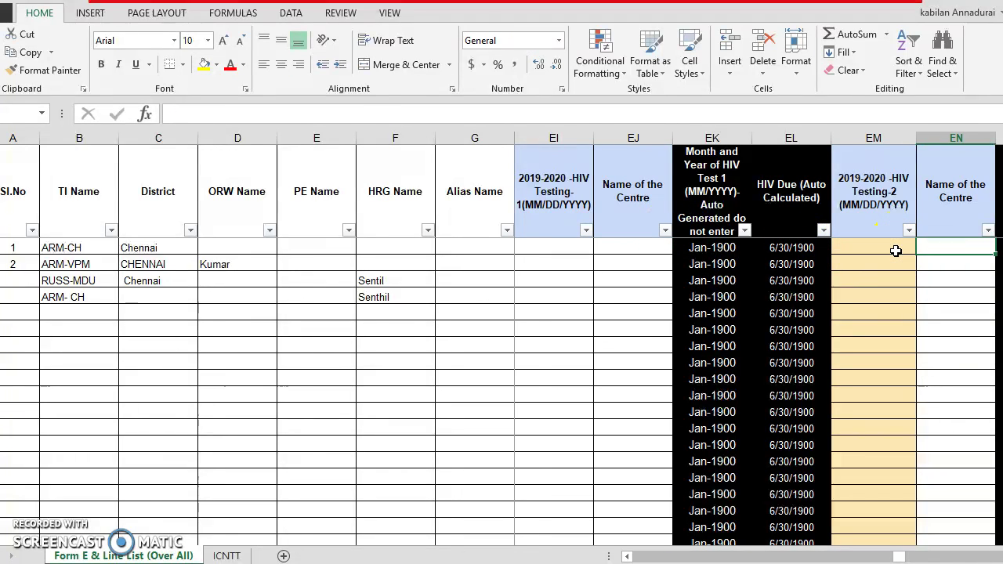
{"action": "key", "text": "Left"}
{"action": "key", "text": "Left"}
{"action": "key", "text": "Left"}
{"action": "key", "text": "Left"}
{"action": "key", "text": "Left"}
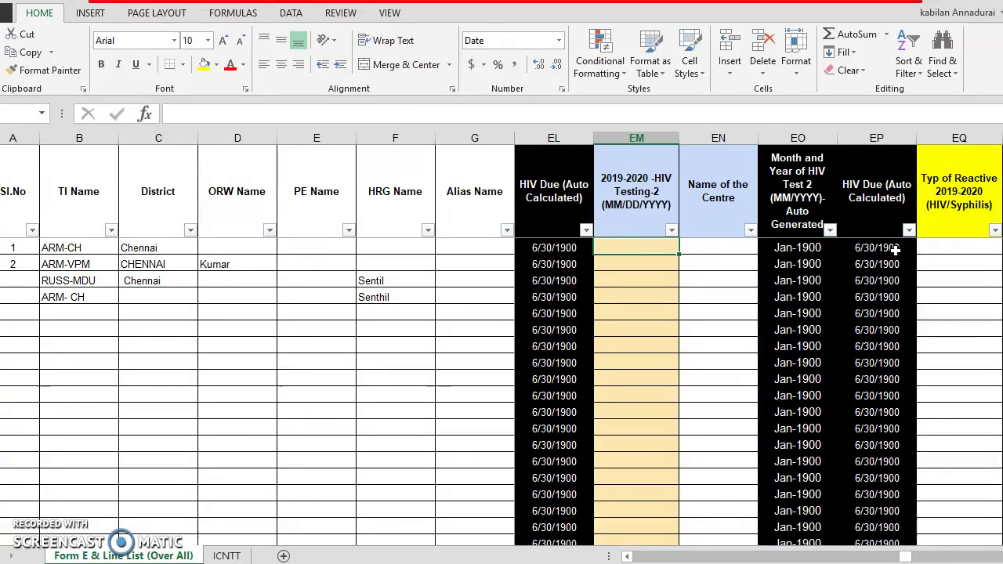
Examine the auto-generated Month and Year of HIV Test 2 formula and the adjoining HIV Due column for serial number 1
{"action": "key", "text": "Right"}
{"action": "key", "text": "Right"}
{"action": "key", "text": "Right"}
{"action": "key", "text": "Right"}
{"action": "key", "text": "Right"}
{"action": "key", "text": "Right"}
{"action": "key", "text": "Right"}
{"action": "key", "text": "Right"}
{"action": "key", "text": "Right"}
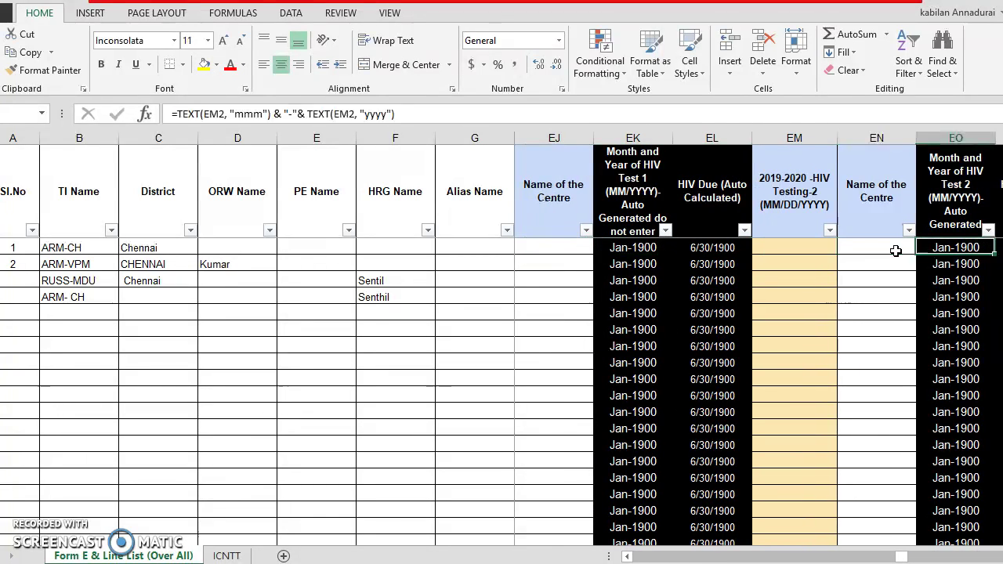
{"action": "key", "text": "Right"}
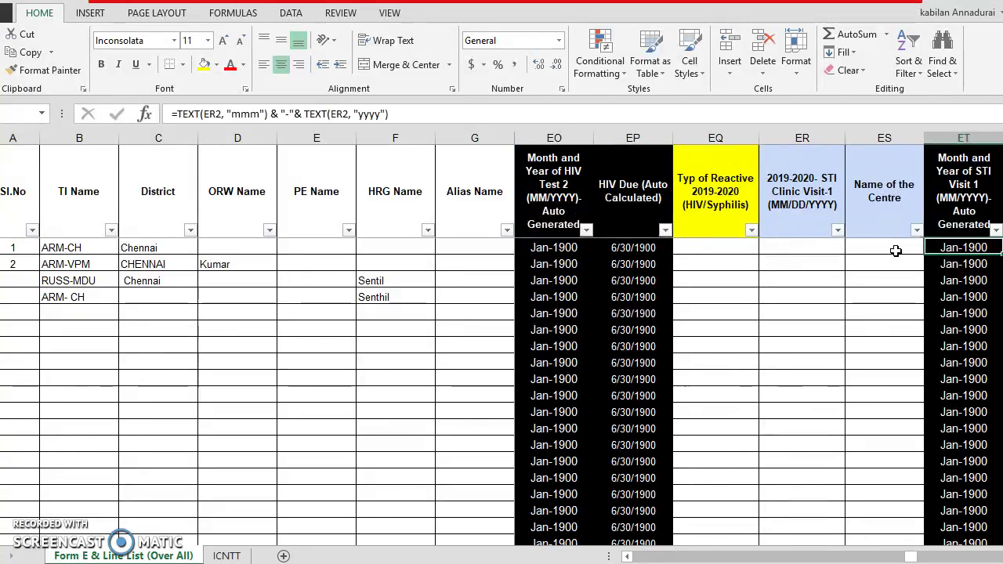
Examine the Typ of Reactive 2019-2020 column and the 2019-2020 STI Clinic Visit-1 date, centre and auto-calculated columns
{"action": "left_click", "coordinate": [715, 261]}
{"action": "key", "text": "Up"}
{"action": "key", "text": "Right"}
{"action": "key", "text": "Right"}
{"action": "key", "text": "Right"}
{"action": "key", "text": "Right"}
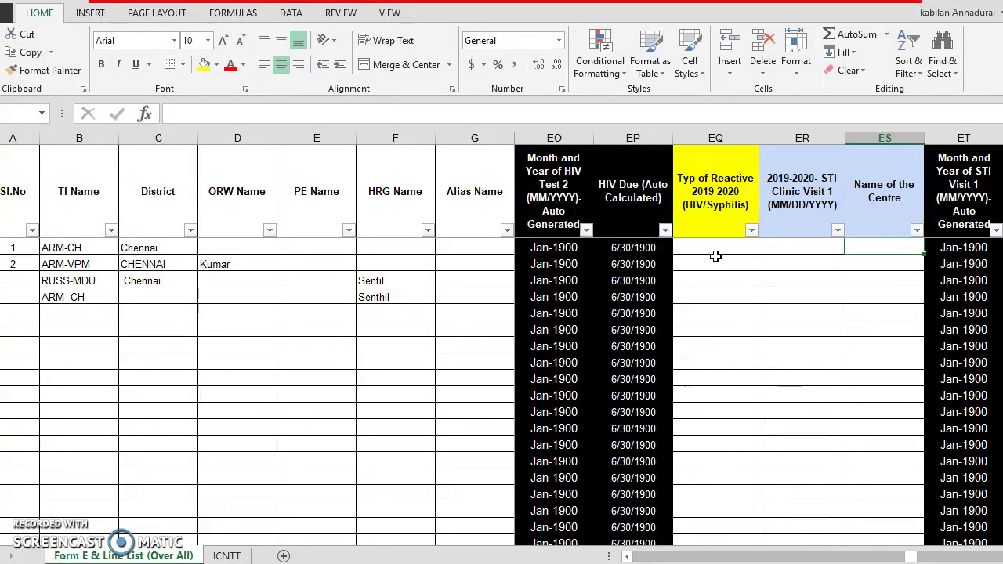
{"action": "key", "text": "Right"}
{"action": "key", "text": "Right"}
{"action": "key", "text": "Right"}
{"action": "key", "text": "Right"}
{"action": "key", "text": "Right"}
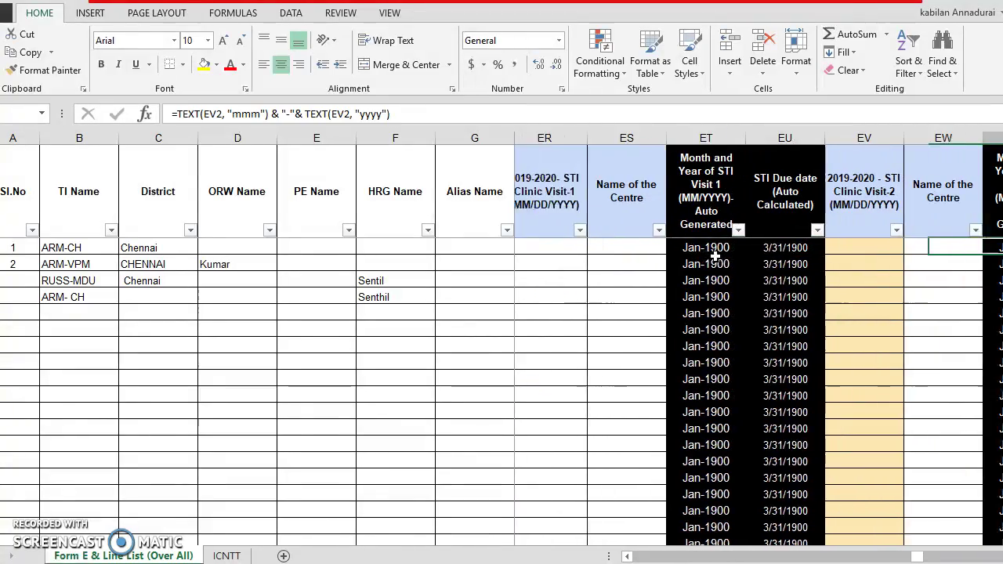
Review the 2019-2020 columns from STI Clinic Visit-2 through the later STI visits to TB Tested
{"action": "key", "text": "Right"}
{"action": "key", "text": "Right"}
{"action": "key", "text": "Right"}
{"action": "key", "text": "Right"}
{"action": "key", "text": "Right"}
{"action": "key", "text": "Right"}
{"action": "key", "text": "Right"}
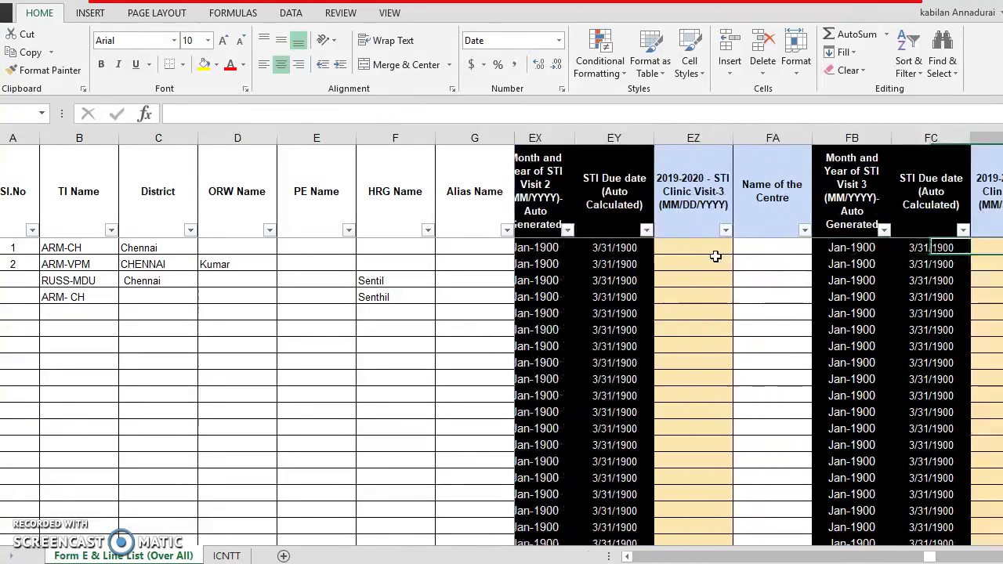
{"action": "key", "text": "Right"}
{"action": "key", "text": "Right"}
{"action": "key", "text": "Right"}
{"action": "key", "text": "Right"}
{"action": "key", "text": "Right"}
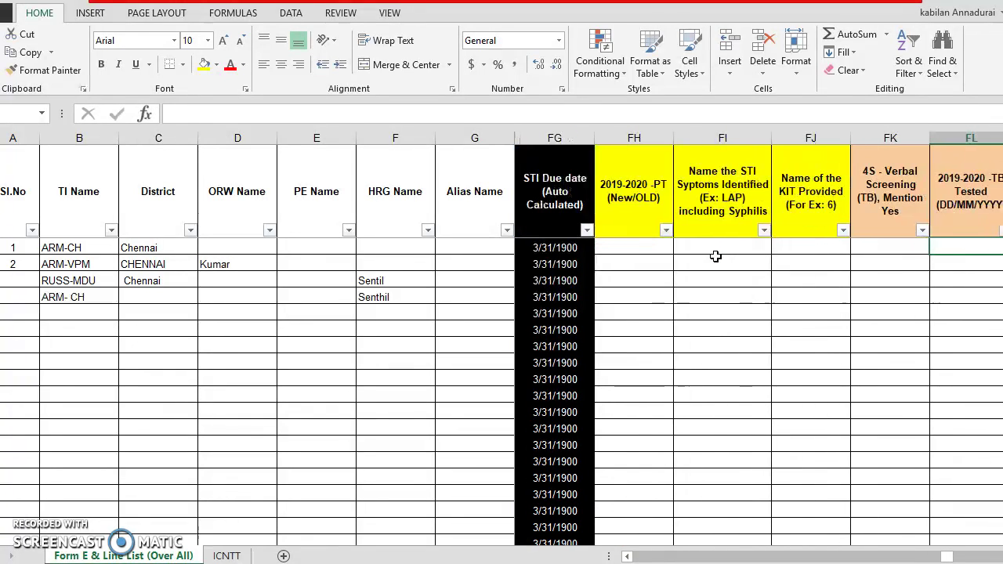
Examine the 2019-2020 PT (New/OLD), STI symptoms identified and Name of the KIT Provided columns for serial number 1
{"action": "left_click", "coordinate": [643, 251]}
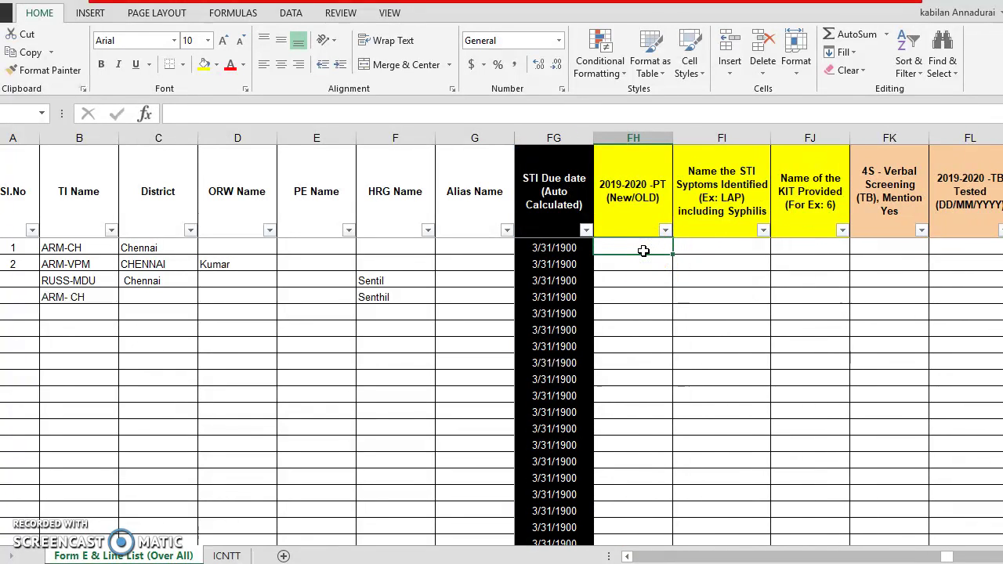
{"action": "key", "text": "Right"}
{"action": "key", "text": "Right"}
{"action": "key", "text": "Left"}
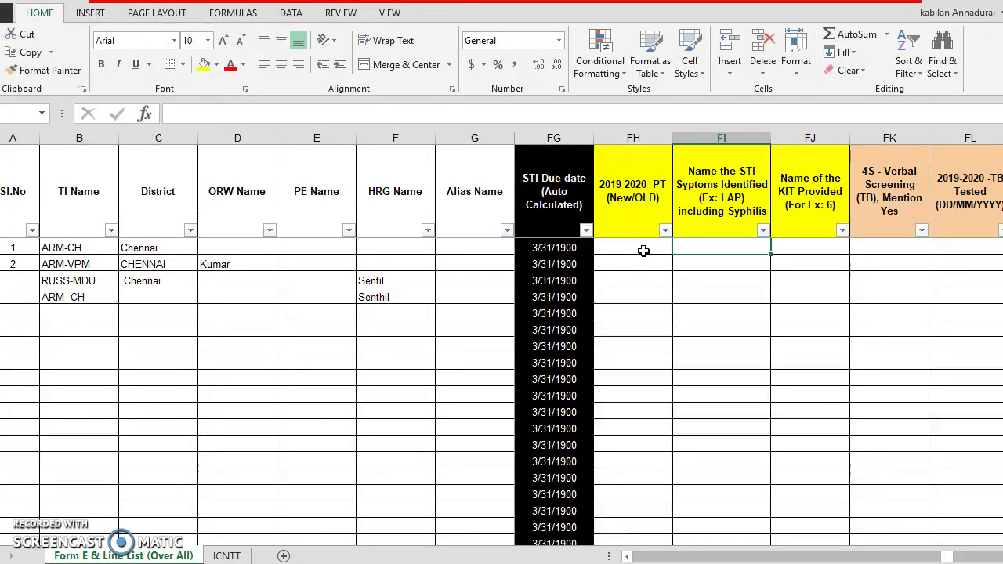
{"action": "key", "text": "Right"}
{"action": "key", "text": "Left"}
{"action": "key", "text": "Right"}
{"action": "key", "text": "Right"}
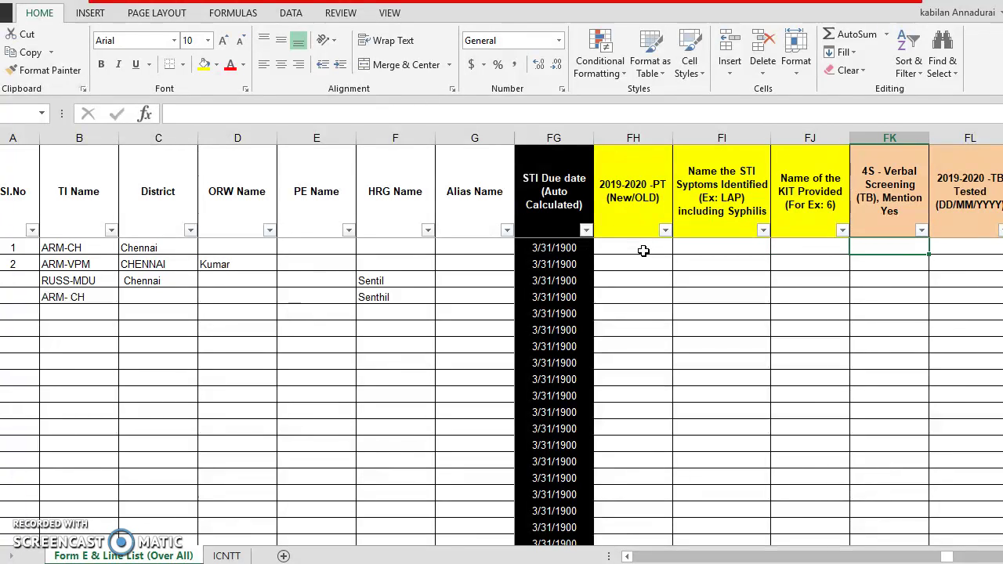
Examine the 4S Verbal Screening (TB), 2019-2020 TB Tested and TB Result columns for serial number 1
{"action": "key", "text": "Right"}
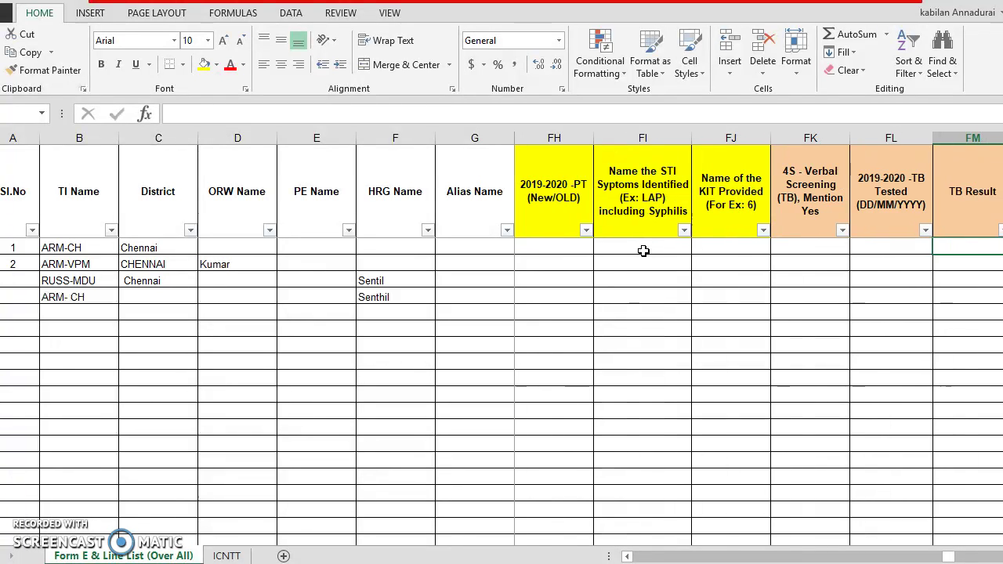
{"action": "key", "text": "Left"}
{"action": "key", "text": "Right"}
{"action": "key", "text": "Left"}
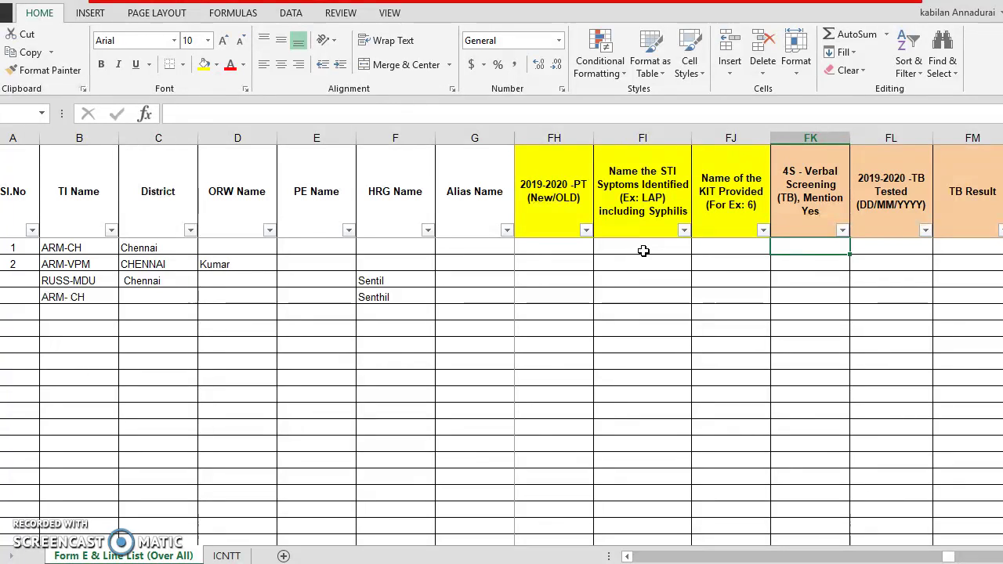
{"action": "key", "text": "Right"}
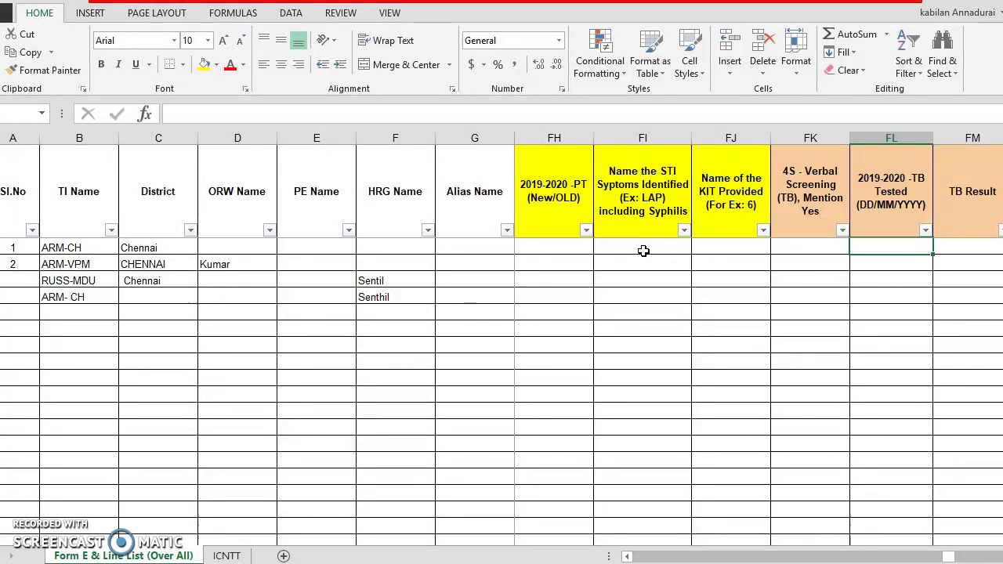
{"action": "key", "text": "Right"}
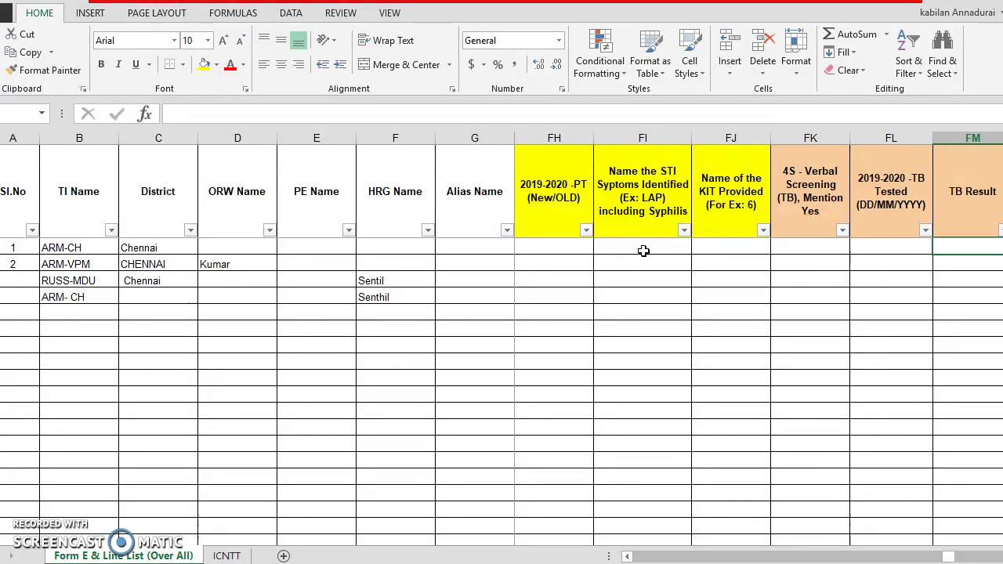
Examine the Date of DOTS Initiated, Date of DOTS Completed and HPV Screening columns for serial number 1
{"action": "key", "text": "Right"}
{"action": "key", "text": "Right"}
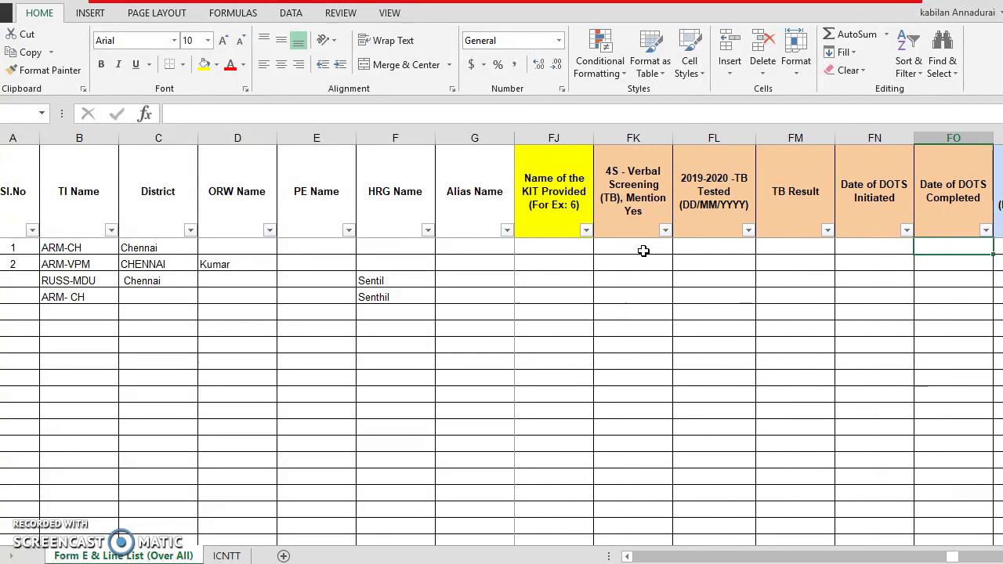
{"action": "key", "text": "Right"}
{"action": "key", "text": "Right"}
{"action": "key", "text": "Right"}
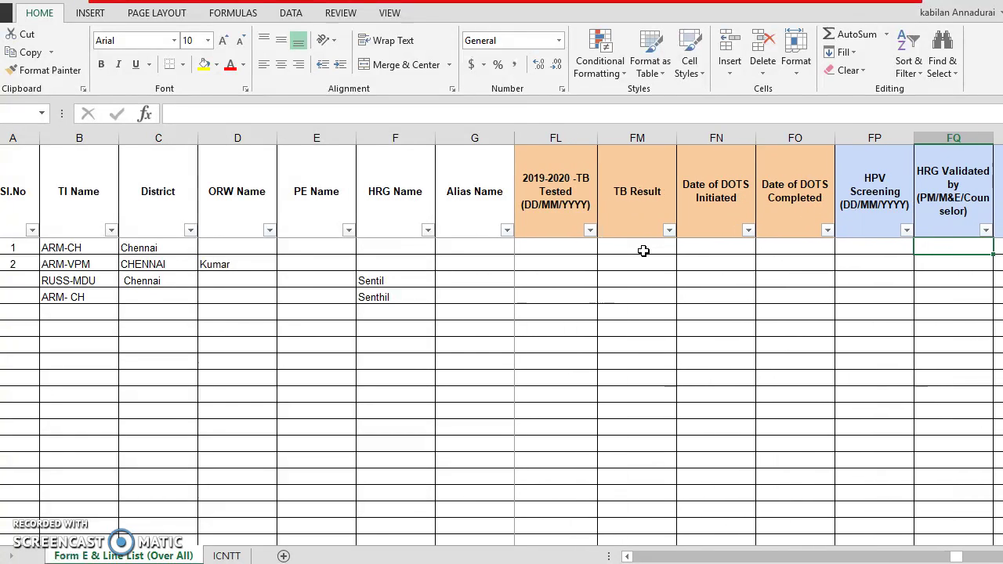
{"action": "key", "text": "Left"}
{"action": "key", "text": "Left"}
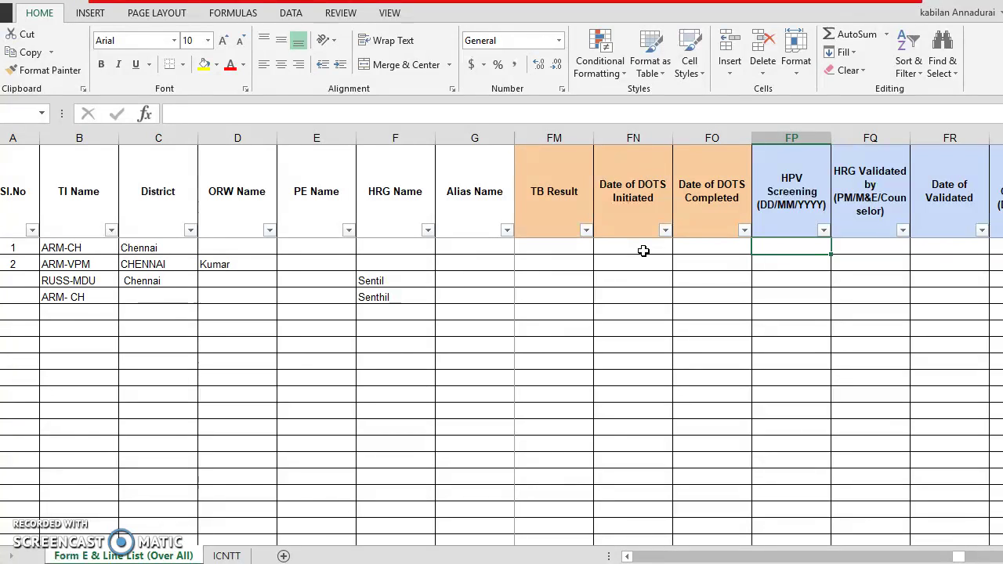
Examine the HRG Validated by (PM/M&E/Counselor) column and its neighbouring validation columns
{"action": "key", "text": "Right"}
{"action": "key", "text": "Right"}
{"action": "key", "text": "Right"}
{"action": "key", "text": "Right"}
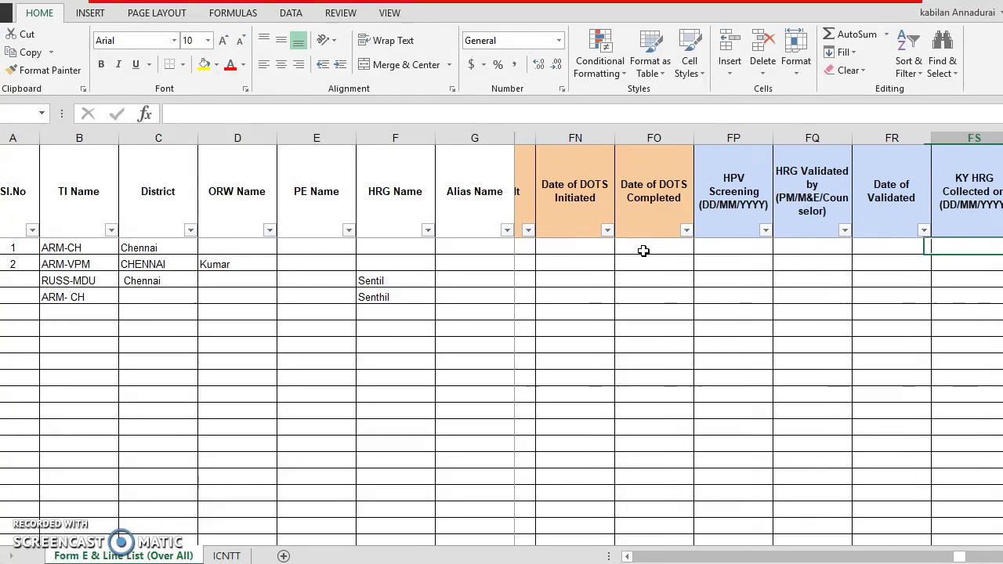
{"action": "key", "text": "Left"}
{"action": "key", "text": "Left"}
{"action": "key", "text": "Left"}
{"action": "left_click", "coordinate": [706, 267]}
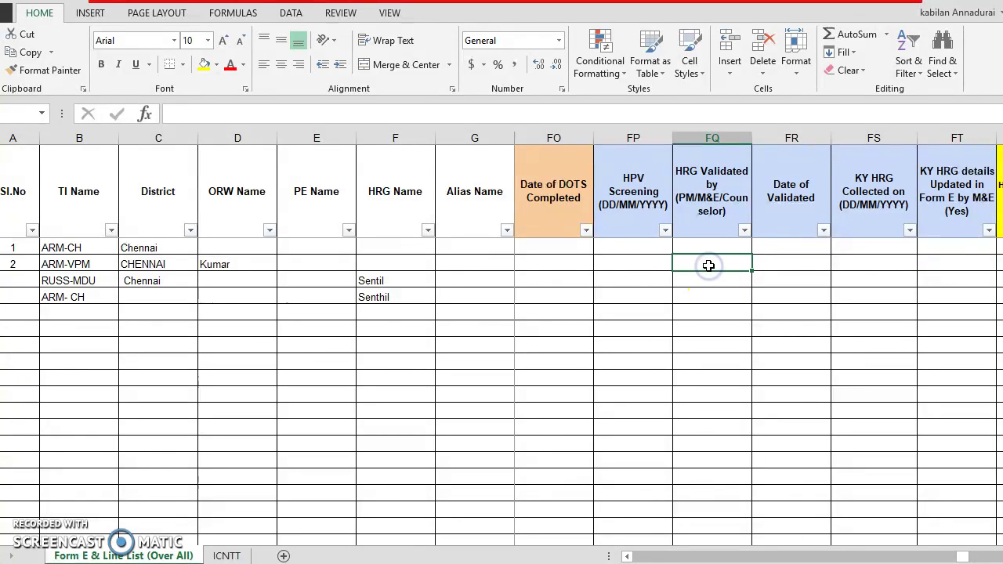
{"action": "left_click", "coordinate": [709, 222]}
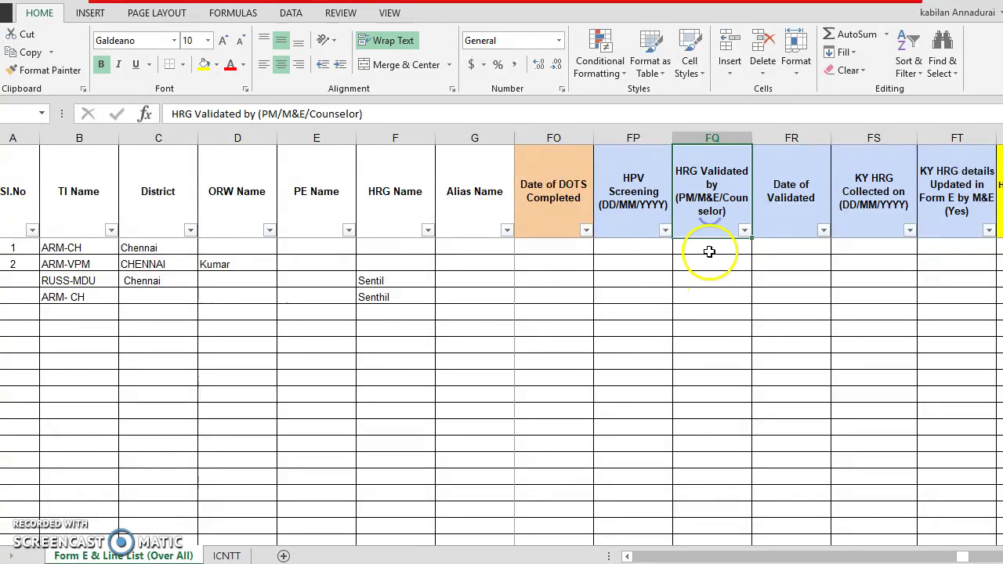
{"action": "left_click", "coordinate": [709, 253]}
{"action": "left_click", "coordinate": [709, 264]}
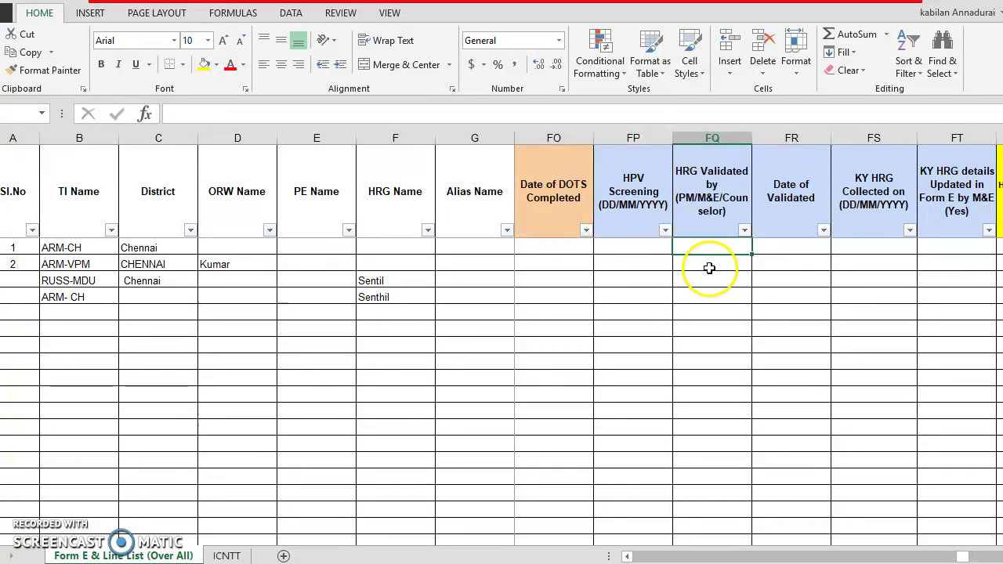
Examine the Date of Validated, KY HRG Collected on and KY HRG details Updated in Form E columns for serial number 1
{"action": "left_click", "coordinate": [783, 244]}
{"action": "key", "text": "Tab"}
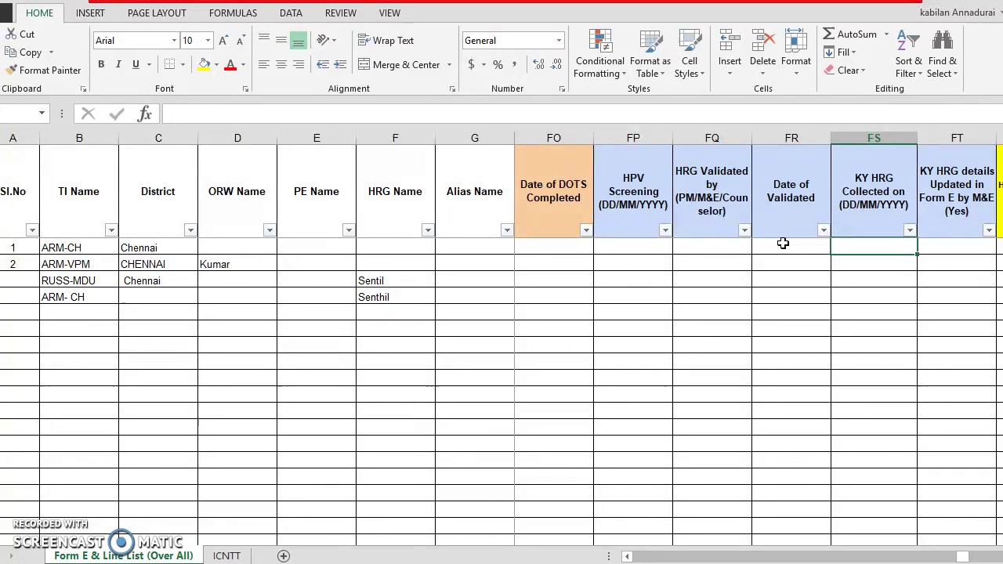
{"action": "key", "text": "Tab"}
{"action": "key", "text": "Tab"}
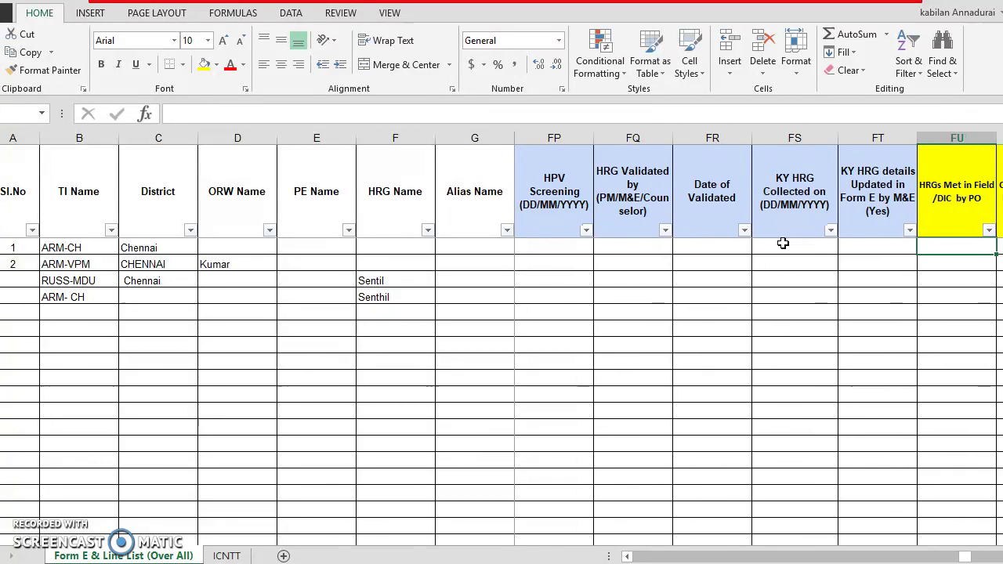
{"action": "key", "text": "Tab"}
{"action": "key", "text": "shift+Tab"}
{"action": "key", "text": "shift+Tab"}
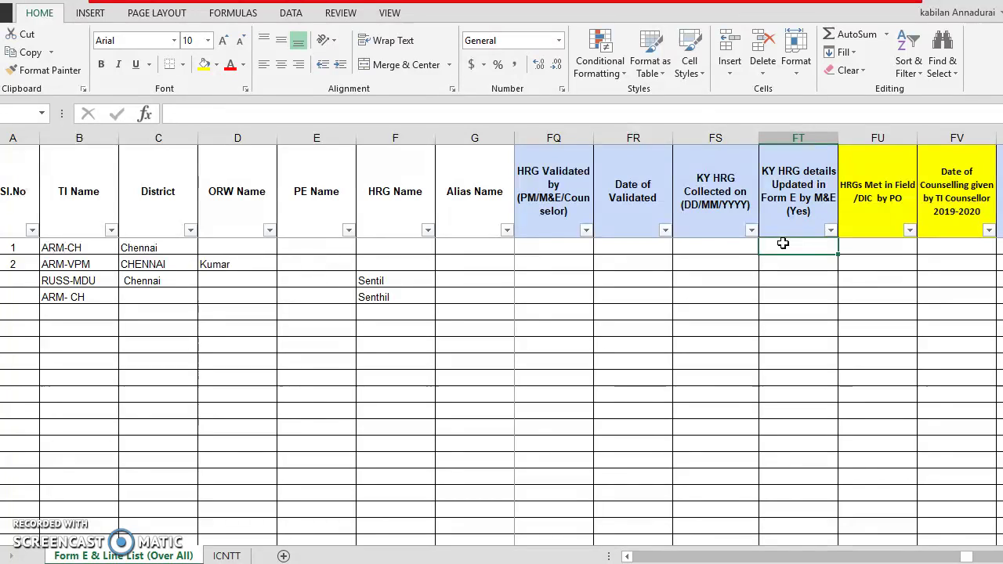
Examine the HRGs Met in Field/DIC by PO and the 2019-2020 TI Counsellor counselling date columns
{"action": "key", "text": "Tab"}
{"action": "key", "text": "Tab"}
{"action": "key", "text": "shift+Tab"}
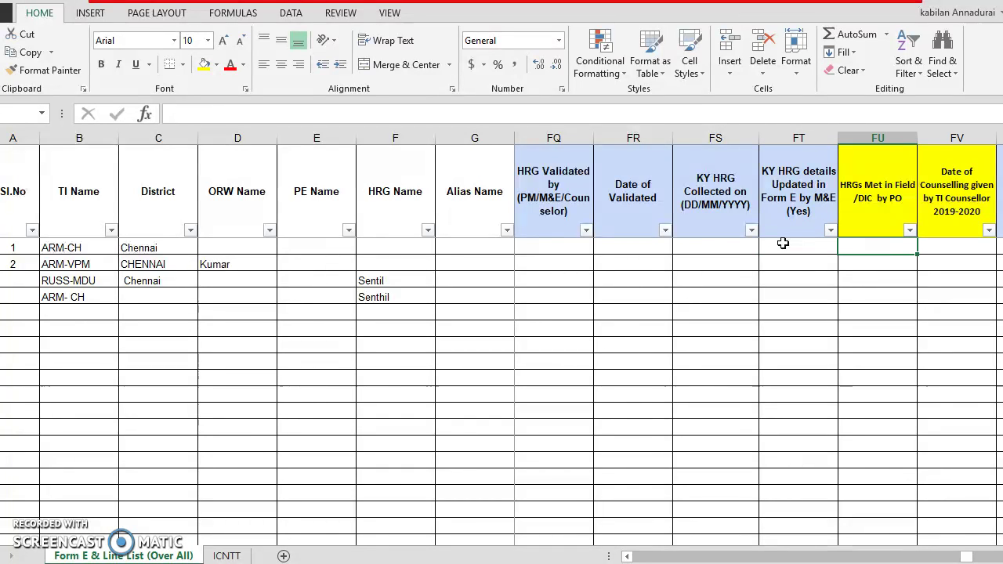
{"action": "key", "text": "Tab"}
{"action": "key", "text": "shift+Tab"}
{"action": "key", "text": "Tab"}
{"action": "key", "text": "Tab"}
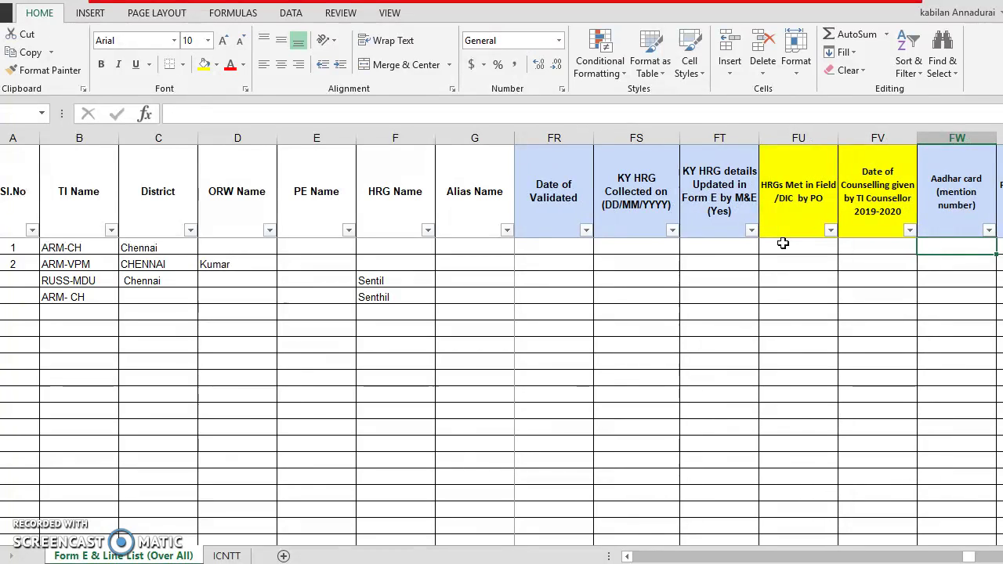
{"action": "key", "text": "shift+Tab"}
{"action": "key", "text": "Tab"}
Examine the Aadhar card column and the identity document columns through Voter ID for serial number 1
{"action": "key", "text": "Tab"}
{"action": "key", "text": "shift+Tab"}
{"action": "key", "text": "Tab"}
{"action": "key", "text": "Tab"}
{"action": "key", "text": "Tab"}
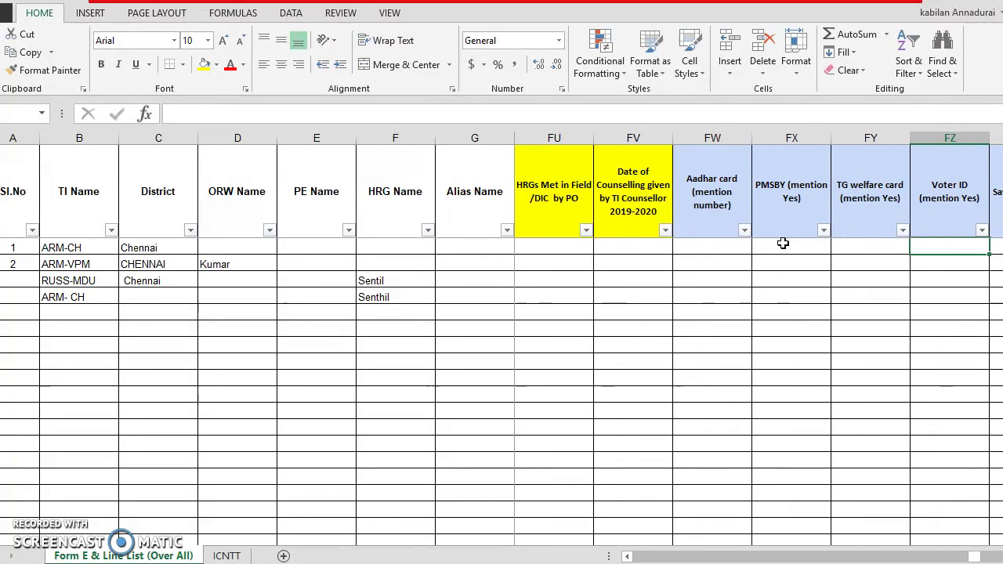
{"action": "key", "text": "shift+Tab"}
{"action": "key", "text": "shift+Tab"}
{"action": "key", "text": "shift+Tab"}
{"action": "key", "text": "Up"}
{"action": "key", "text": "Down"}
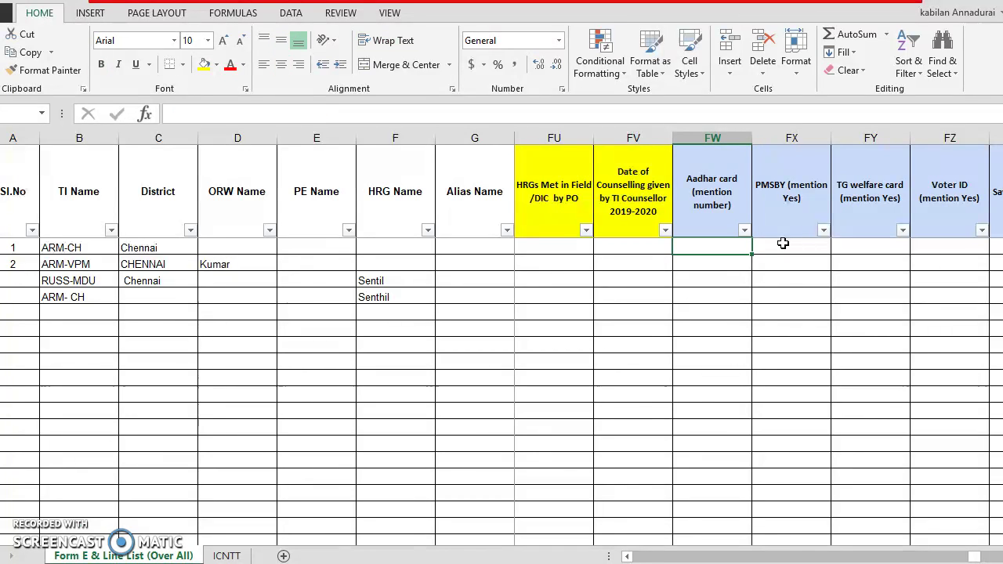
Review the PMSBY, TG welfare card, Voter ID and Savings Bank A/C columns for serial number 1
{"action": "key", "text": "Tab"}
{"action": "key", "text": "shift+Tab"}
{"action": "key", "text": "Tab"}
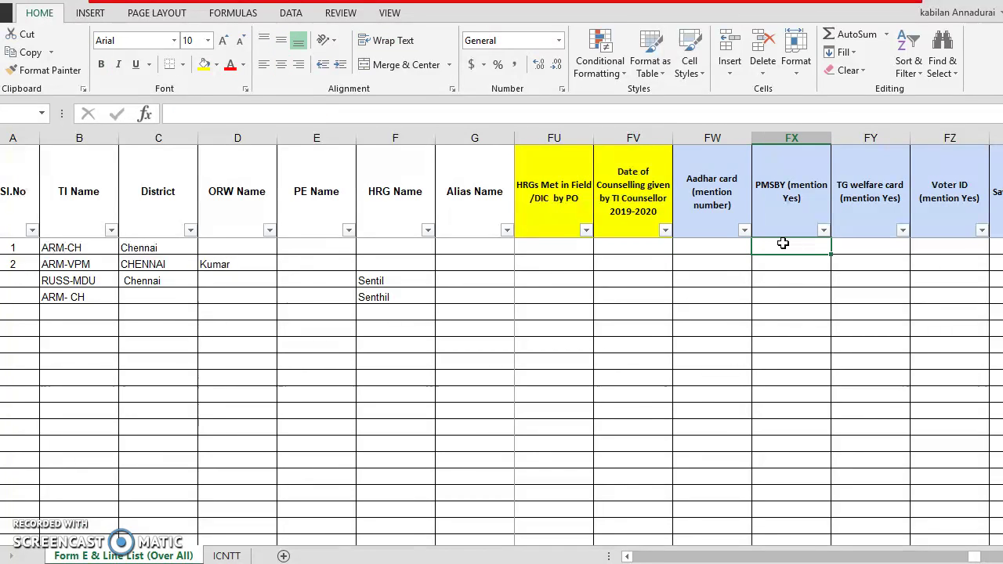
{"action": "key", "text": "Tab"}
{"action": "key", "text": "shift+Tab"}
{"action": "key", "text": "Tab"}
{"action": "key", "text": "Tab"}
{"action": "key", "text": "Tab"}
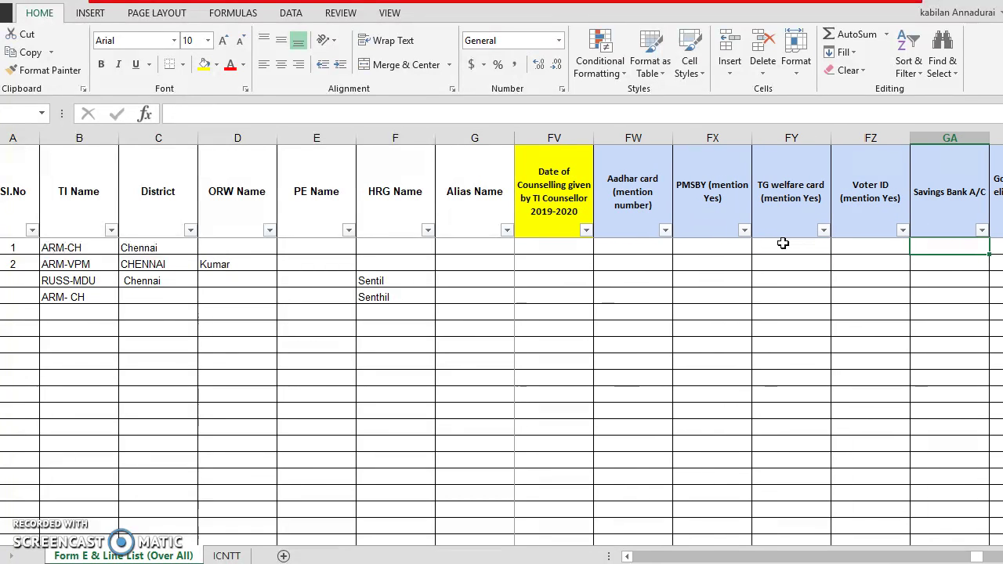
Review the eligibility and status columns for Govt. pension, CM's insurance and free land patta
{"action": "key", "text": "Tab"}
{"action": "key", "text": "Tab"}
{"action": "key", "text": "Tab"}
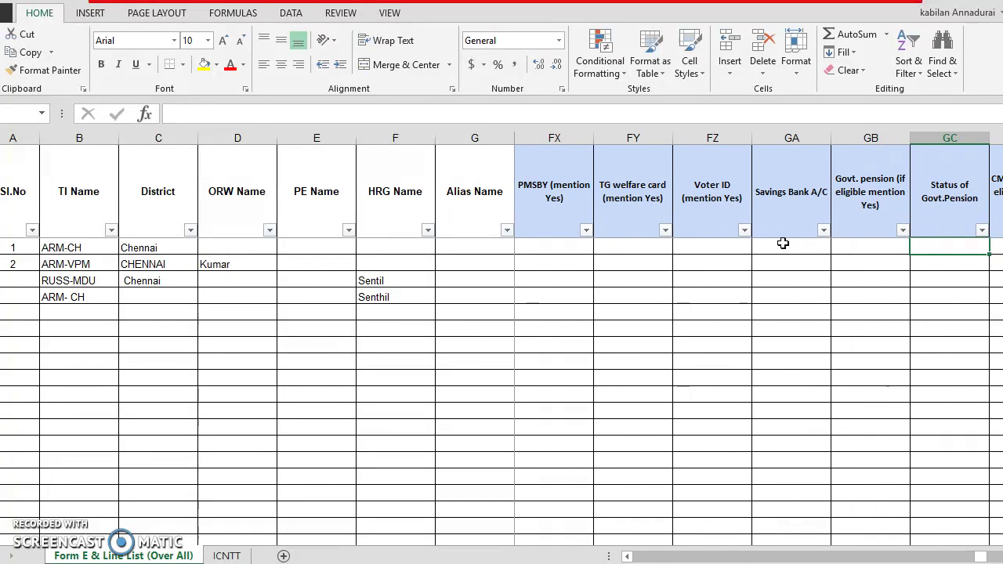
{"action": "key", "text": "Tab"}
{"action": "key", "text": "Tab"}
{"action": "key", "text": "Tab"}
{"action": "key", "text": "Tab"}
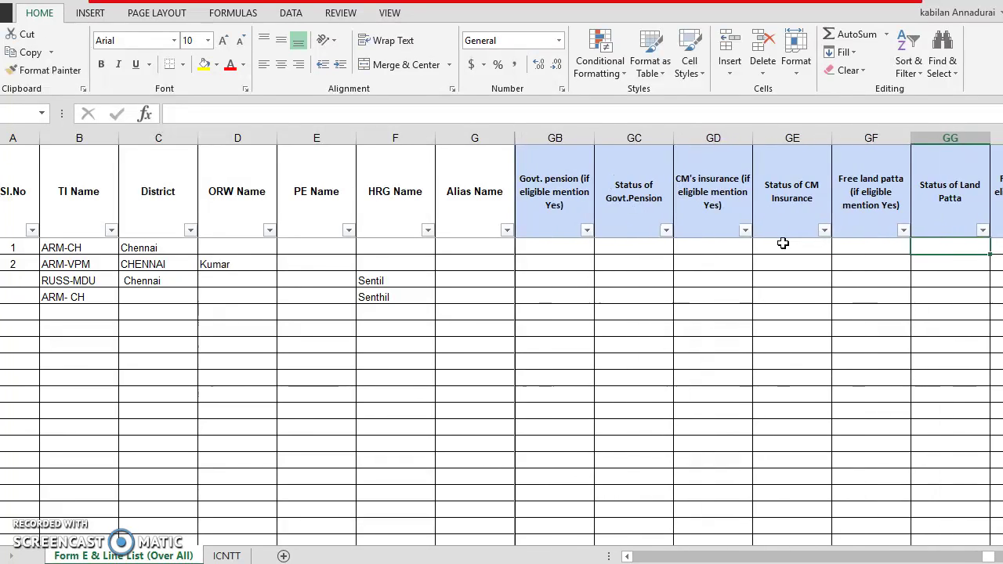
Review the ration card status, Remarks and auto-generated age interval, STI visit and HIV visit columns
{"action": "key", "text": "Tab"}
{"action": "key", "text": "Tab"}
{"action": "key", "text": "Tab"}
{"action": "key", "text": "Tab"}
{"action": "key", "text": "Tab"}
{"action": "key", "text": "Tab"}
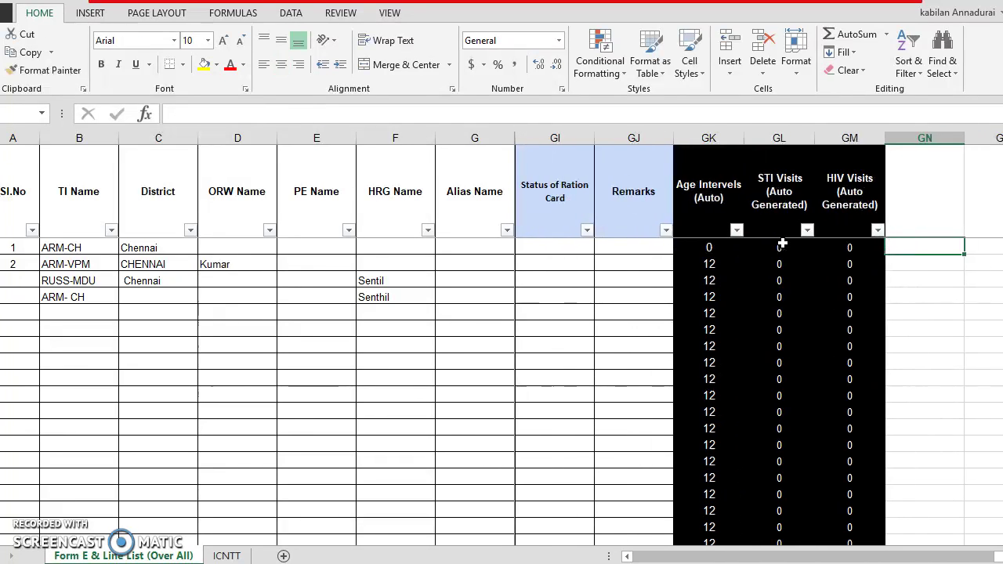
{"action": "key", "text": "Left"}
{"action": "key", "text": "Left"}
{"action": "key", "text": "Left"}
{"action": "key", "text": "Left"}
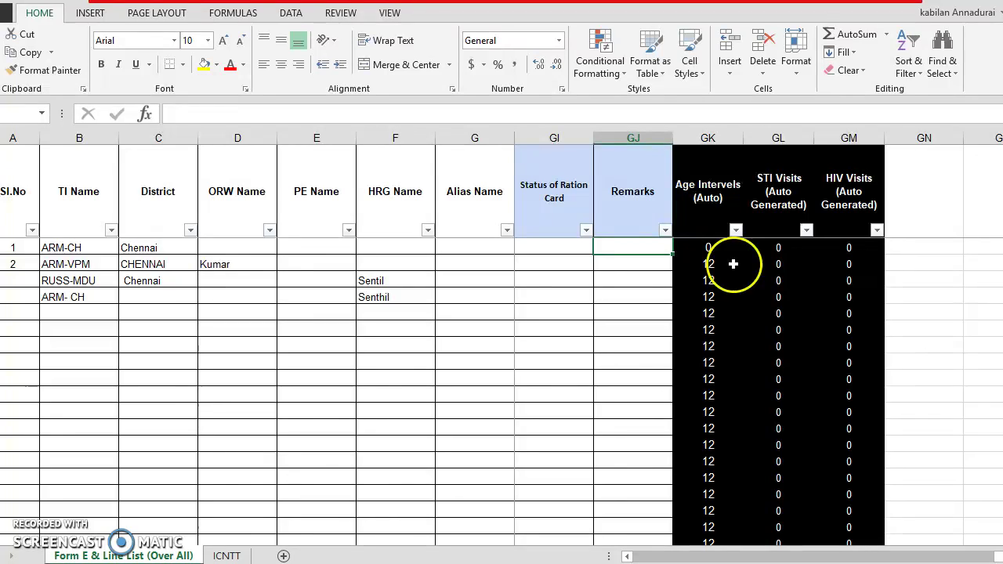
Switch to the ICNTT sheet and increase the header row's height to show more of the column titles
{"action": "left_click", "coordinate": [232, 556]}
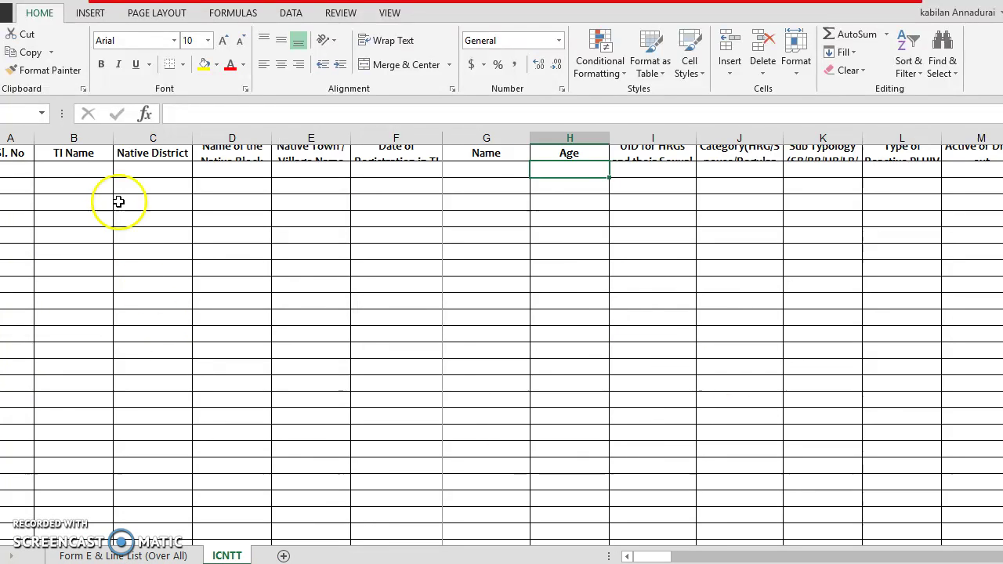
{"action": "left_click", "coordinate": [92, 181]}
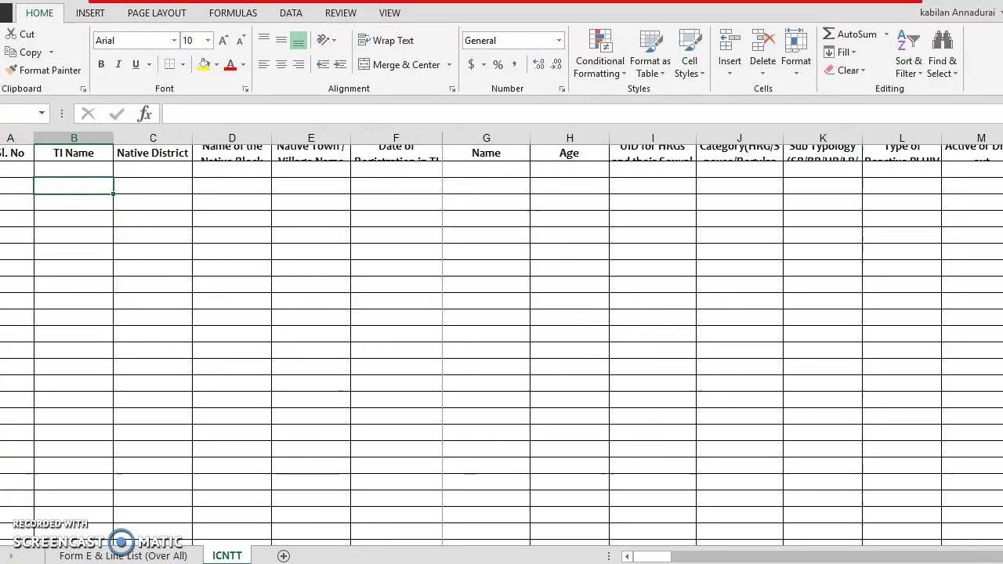
{"action": "left_click_drag", "start_coordinate": [2, 160], "coordinate": [1, 199]}
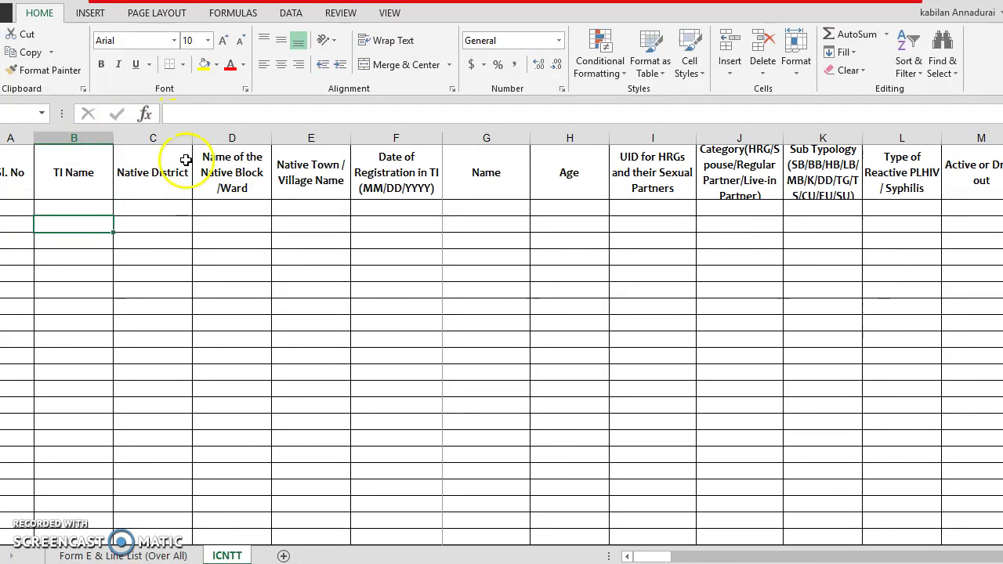
Review the ICNTT column headers from Native Town / Village Name through No Of Children Tested for HIV
{"action": "left_click", "coordinate": [312, 170]}
{"action": "left_click", "coordinate": [395, 178]}
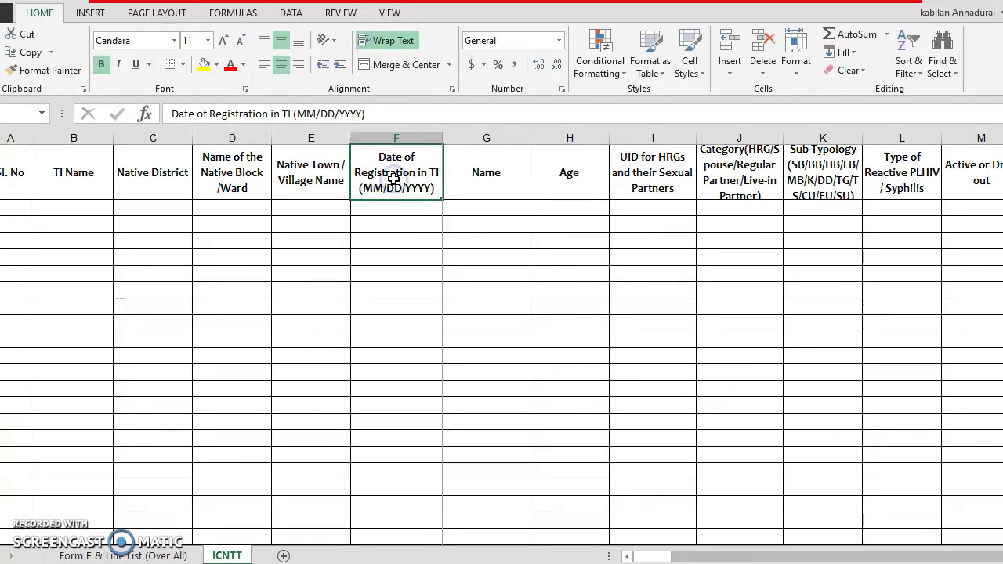
{"action": "key", "text": "Right"}
{"action": "key", "text": "Right"}
{"action": "key", "text": "Right"}
{"action": "key", "text": "Right"}
{"action": "key", "text": "Right"}
{"action": "key", "text": "Right"}
{"action": "key", "text": "Right"}
{"action": "key", "text": "Right"}
{"action": "key", "text": "Right"}
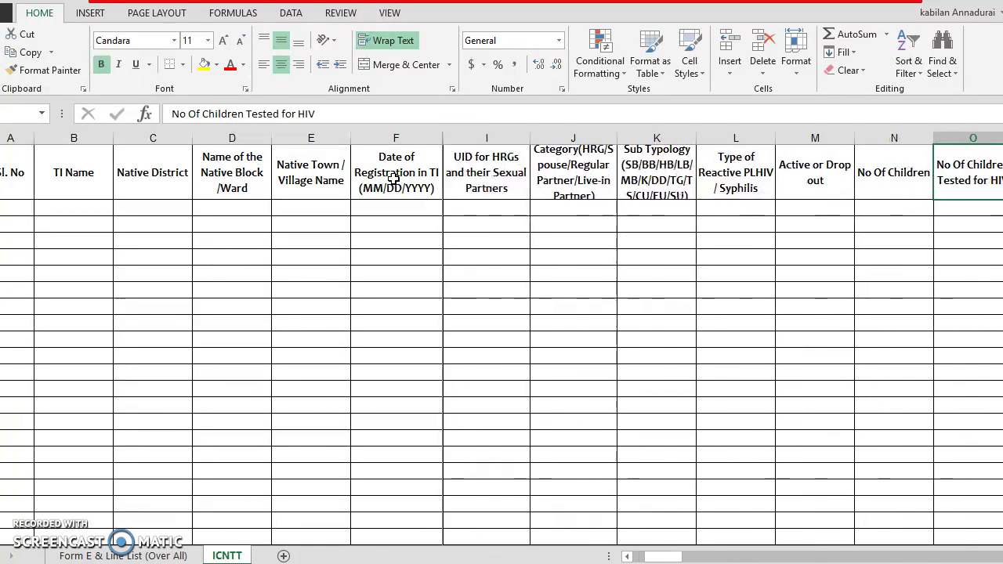
Examine the ICNTT columns from Type of Reactive PLHIV / Syphilis through the children columns and beyond No Of Clients per week
{"action": "key", "text": "Left"}
{"action": "key", "text": "Left"}
{"action": "key", "text": "Left"}
{"action": "key", "text": "Down"}
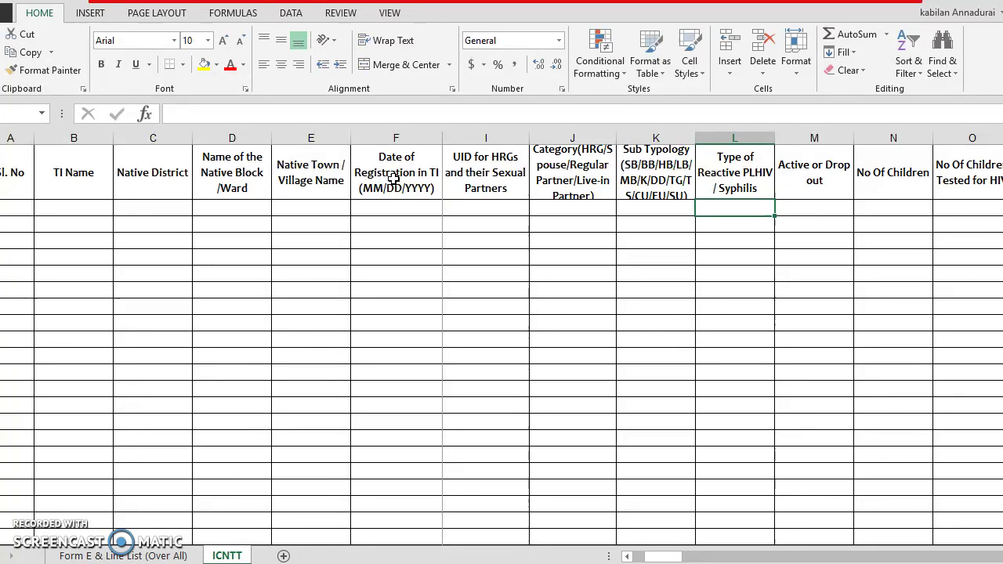
{"action": "key", "text": "Right"}
{"action": "key", "text": "Right"}
{"action": "key", "text": "Right"}
{"action": "key", "text": "Right"}
{"action": "key", "text": "Right"}
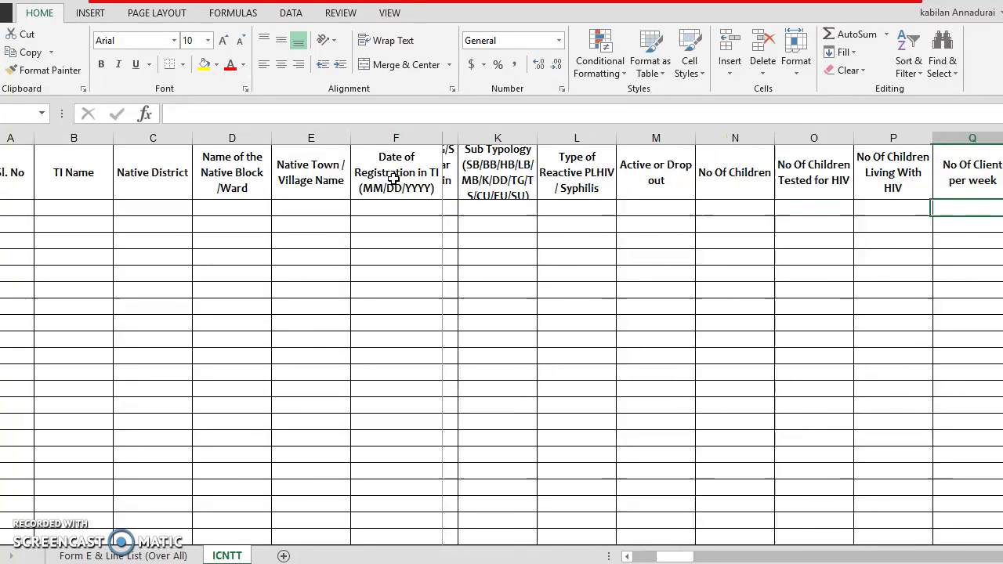
{"action": "key", "text": "Right"}
{"action": "key", "text": "Right"}
{"action": "key", "text": "Right"}
Review the ICNTT columns in reverse from the client columns back to the native place, registration date and Name columns
{"action": "key", "text": "Left"}
{"action": "key", "text": "Left"}
{"action": "key", "text": "Left"}
{"action": "key", "text": "Left"}
{"action": "key", "text": "Left"}
{"action": "key", "text": "Left"}
{"action": "key", "text": "Left"}
{"action": "key", "text": "Left"}
{"action": "key", "text": "Left"}
{"action": "key", "text": "Left"}
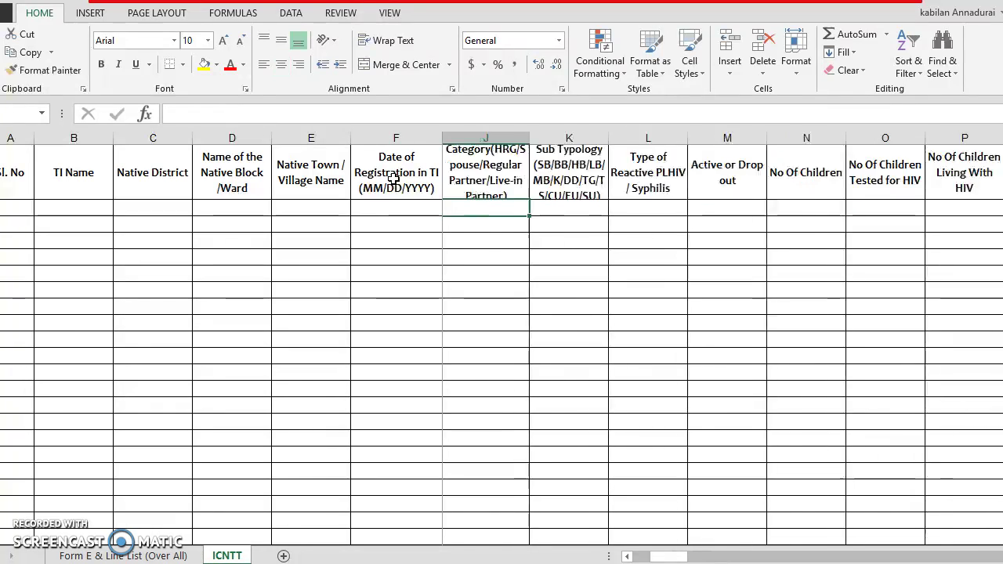
{"action": "key", "text": "Left"}
{"action": "key", "text": "Left"}
{"action": "key", "text": "Left"}
{"action": "key", "text": "Left"}
{"action": "key", "text": "Left"}
{"action": "key", "text": "Left"}
{"action": "key", "text": "Right"}
{"action": "key", "text": "Right"}
{"action": "key", "text": "Right"}
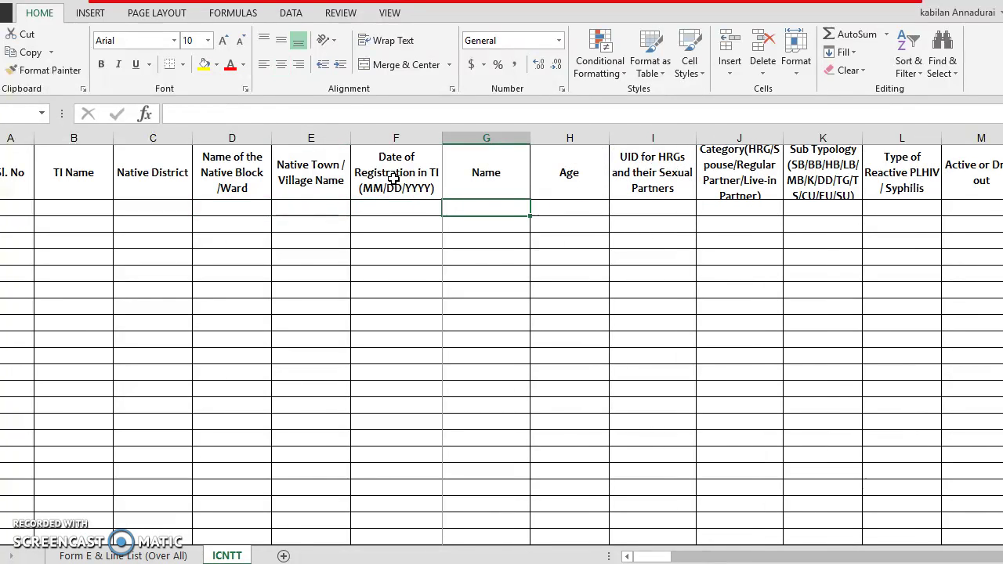
Auto-fit the ICNTT header row's height from the Category header cell
{"action": "key", "text": "Right"}
{"action": "key", "text": "Right"}
{"action": "key", "text": "Right"}
{"action": "key", "text": "Up"}
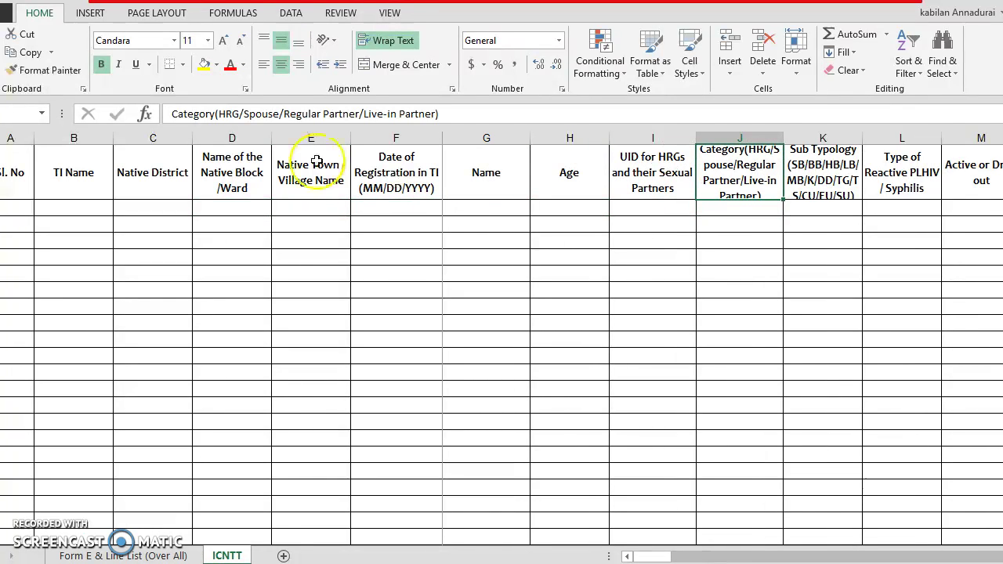
{"action": "key", "text": "alt+h"}
{"action": "key", "text": "o"}
{"action": "key", "text": "a"}
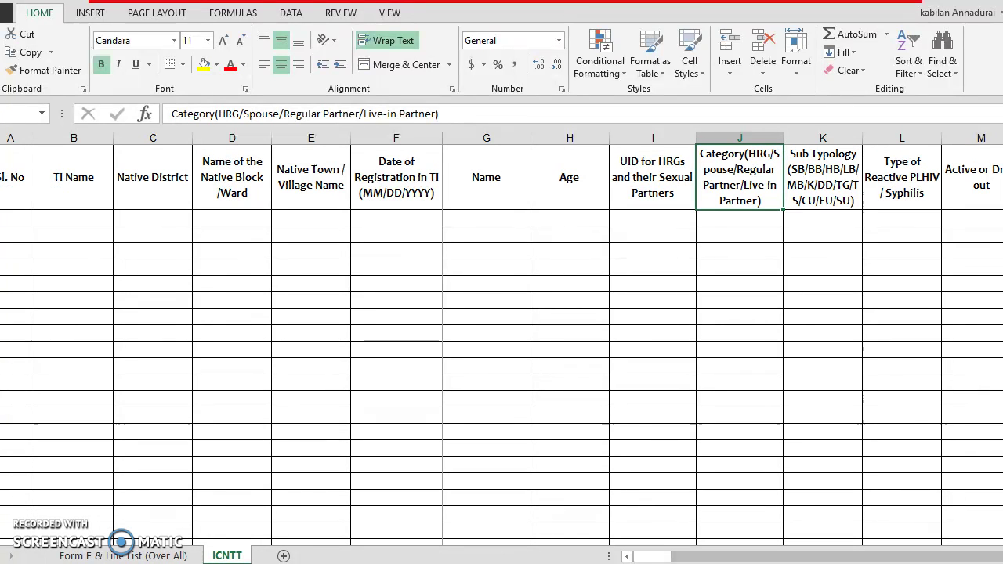
Examine the Category, Sub Typology and UID for HRGs and their Sexual Partners columns in the ICNTT sheet
{"action": "left_click", "coordinate": [744, 223]}
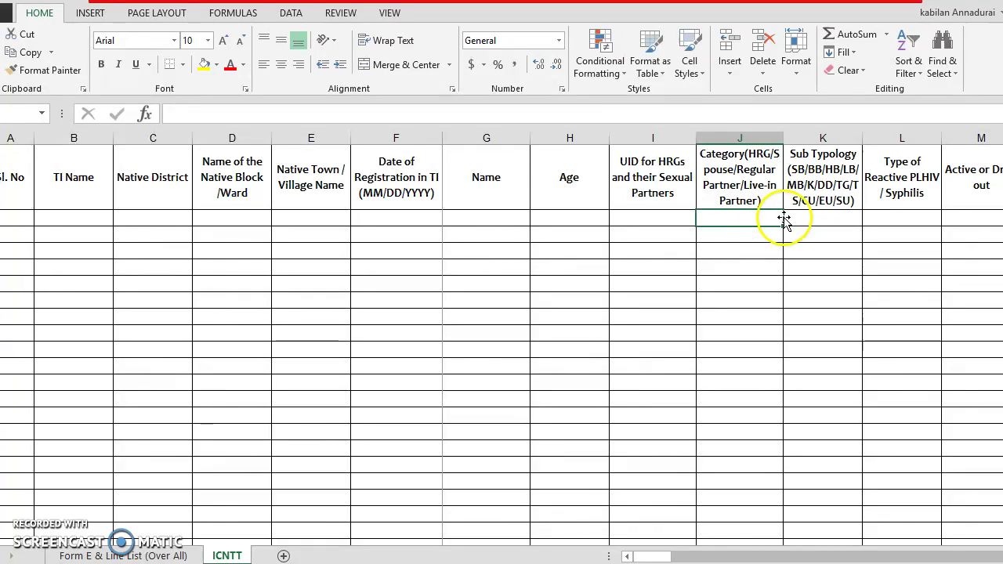
{"action": "left_click", "coordinate": [821, 217]}
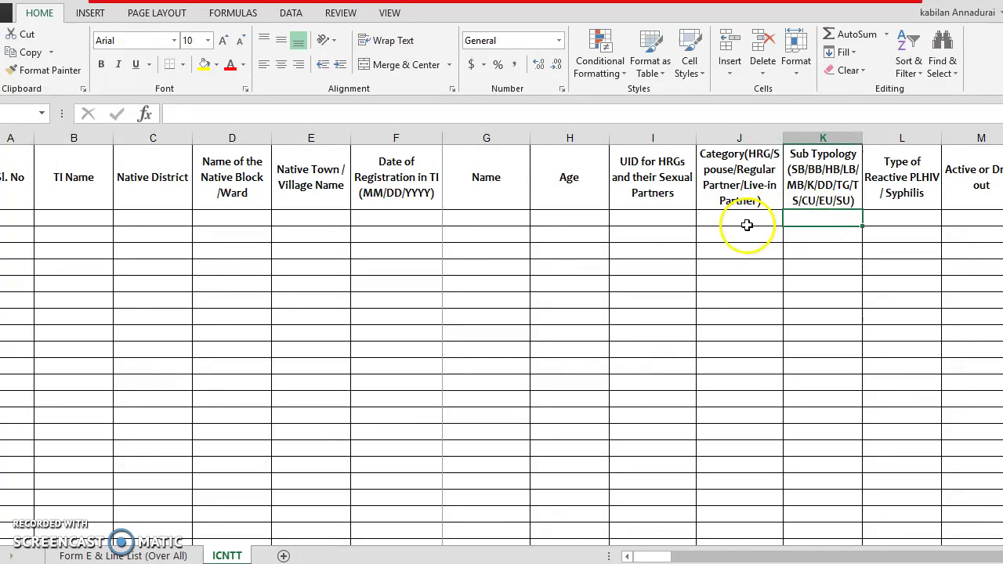
{"action": "left_click", "coordinate": [651, 219]}
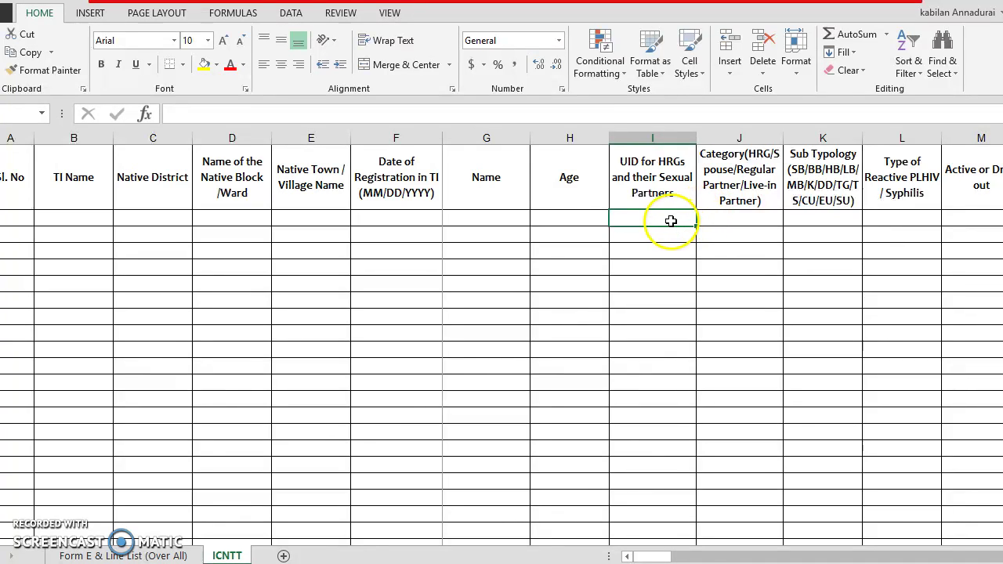
{"action": "left_click", "coordinate": [670, 237]}
{"action": "left_click", "coordinate": [664, 221]}
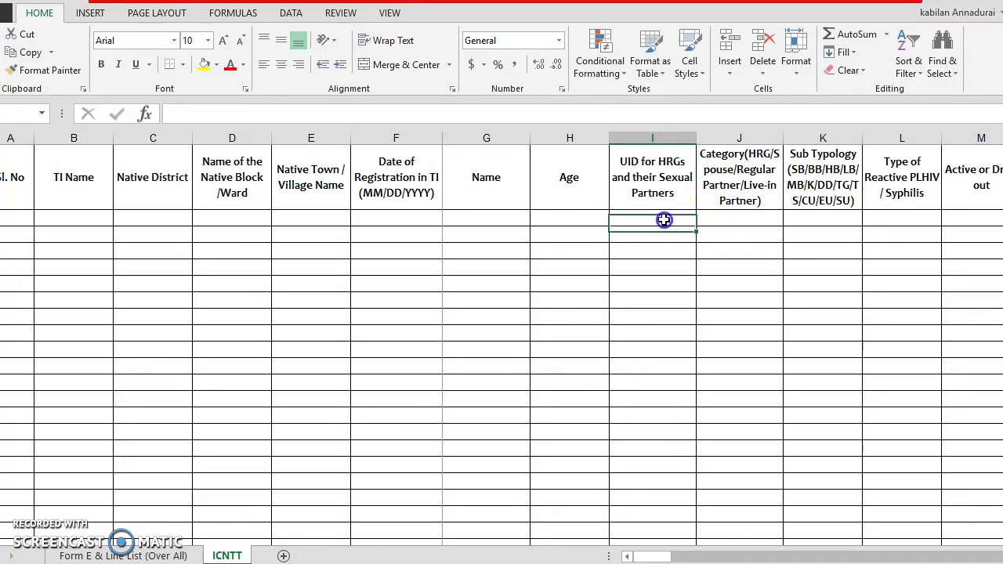
Enter two people's names in the first two rows of the ICNTT Category column
{"action": "key", "text": "Tab"}
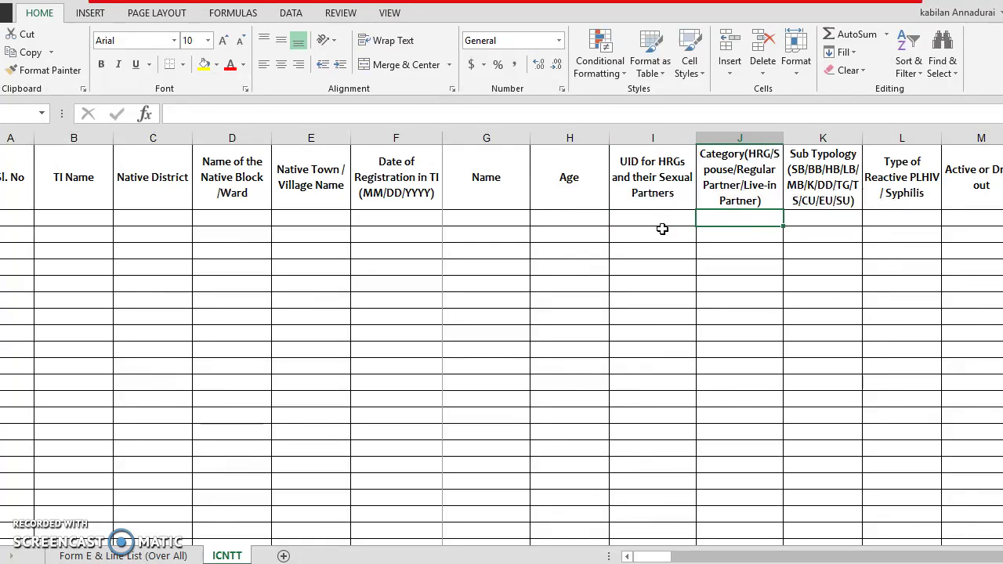
{"action": "type", "text": "Kumar"}
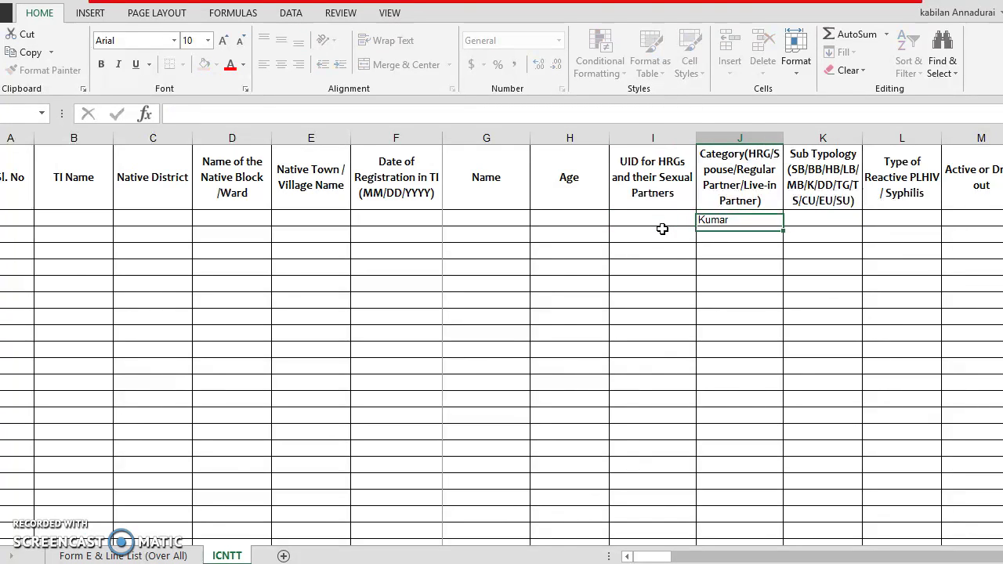
{"action": "key", "text": "Return"}
{"action": "type", "text": "Sel"}
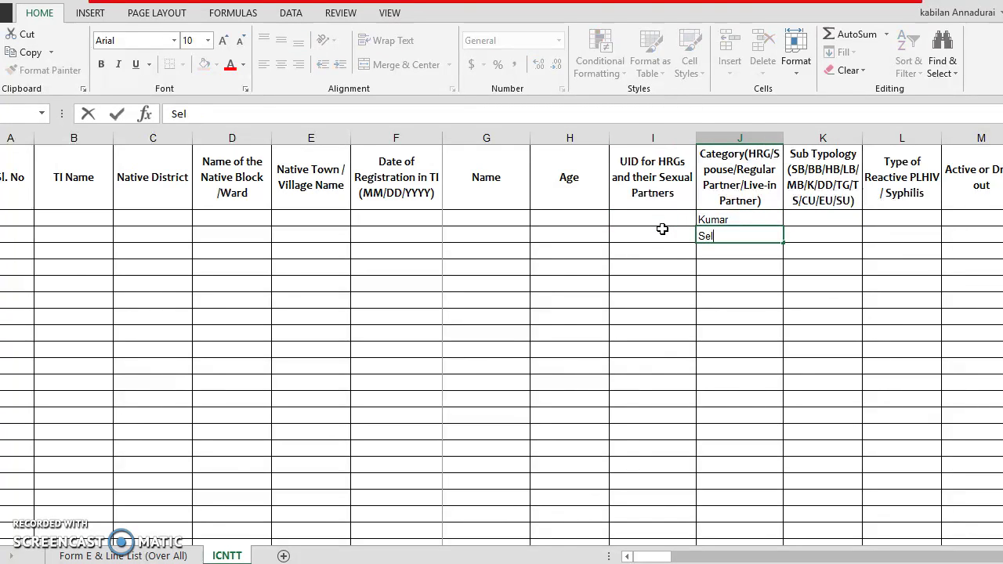